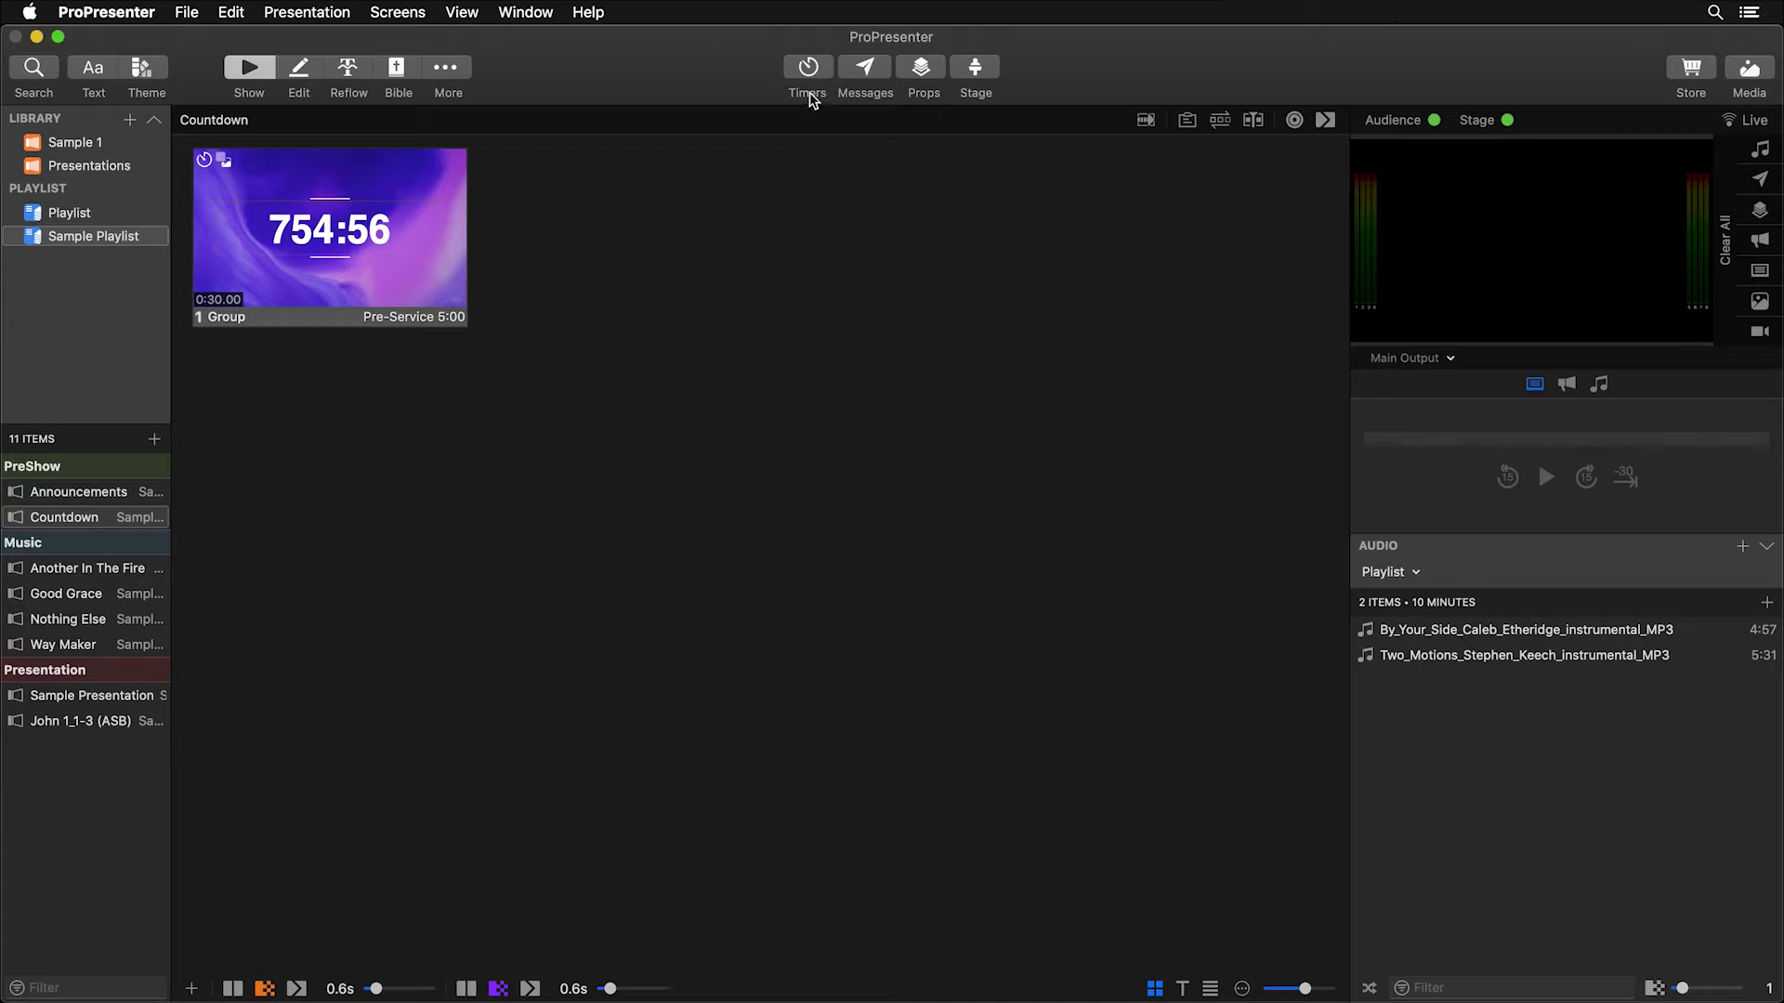
- Add a new timer to the timers list and review the timer types available for it
left_click(808, 69)
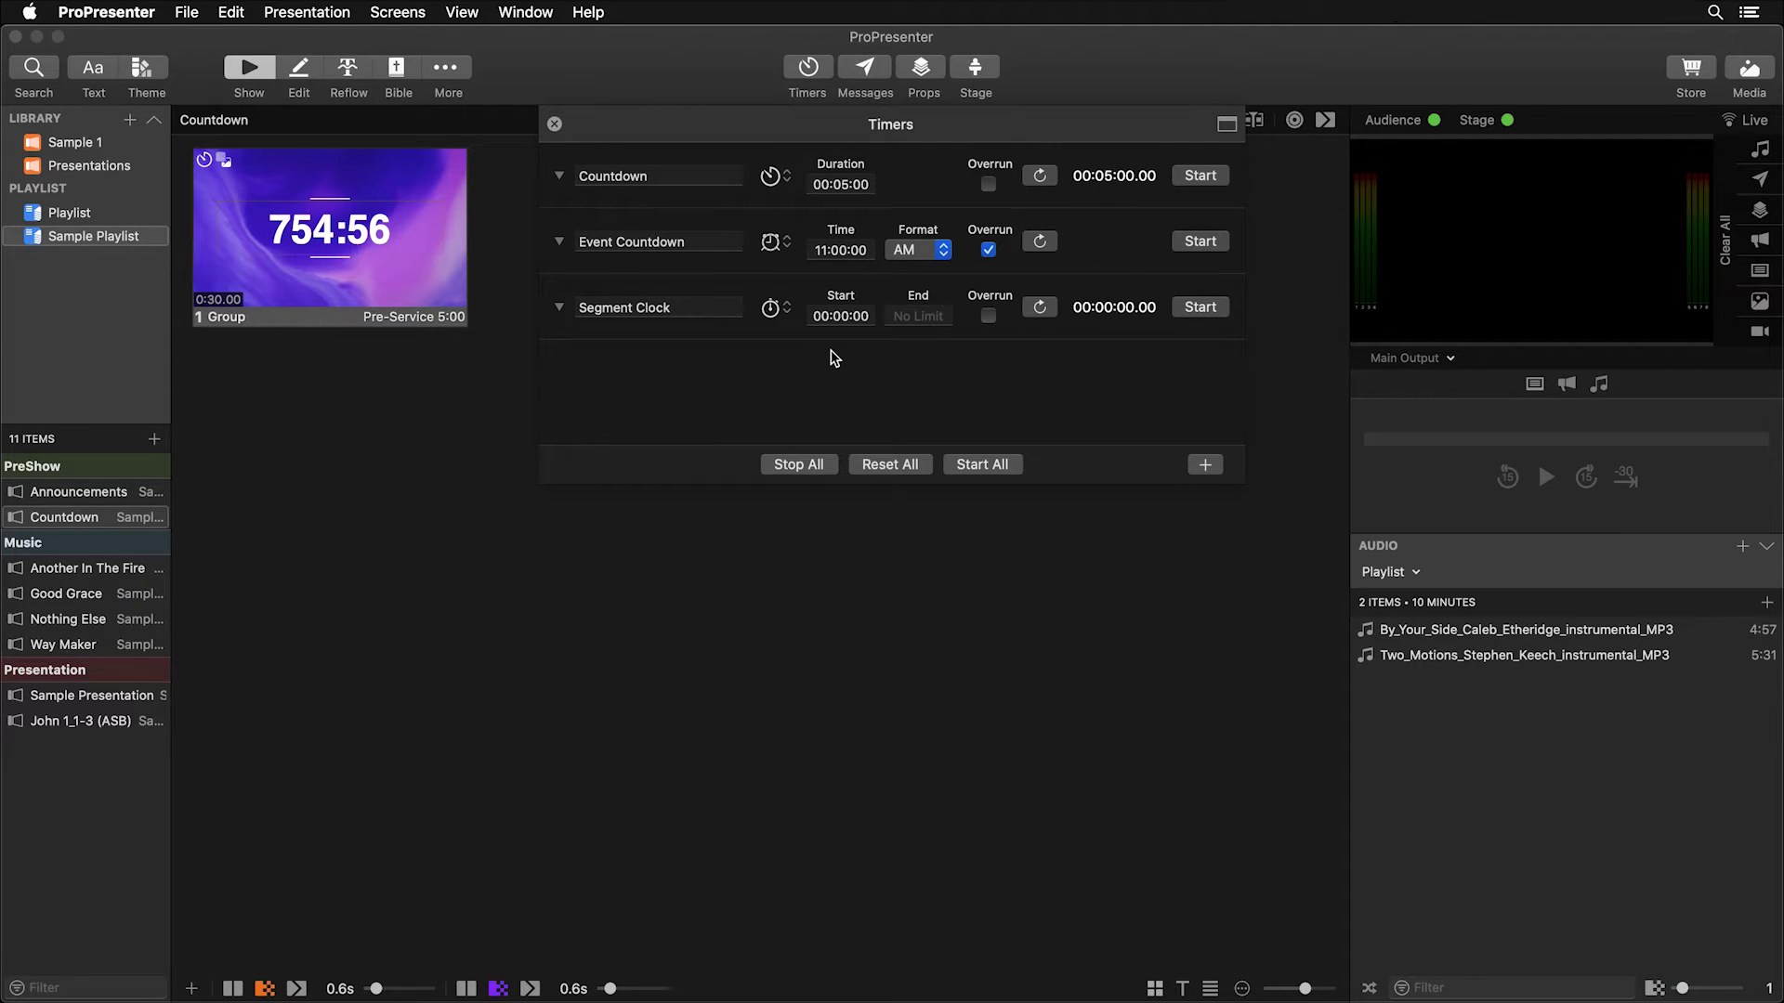
left_click(1205, 465)
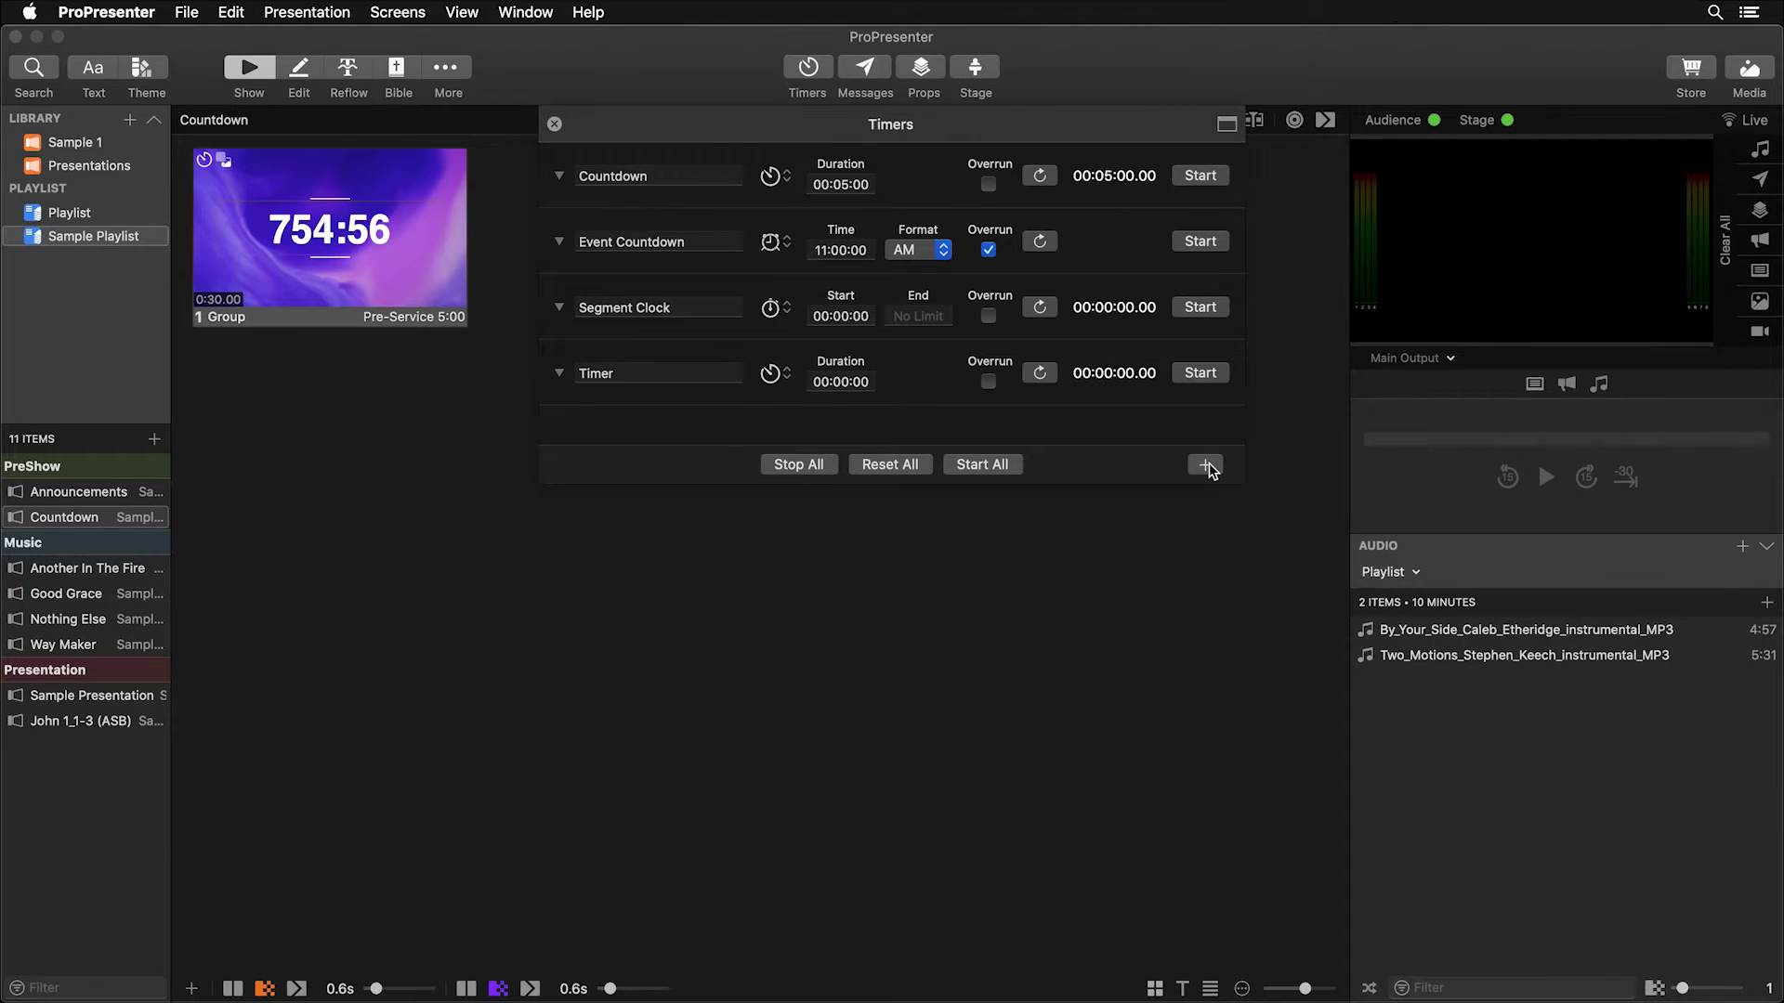
left_click(785, 377)
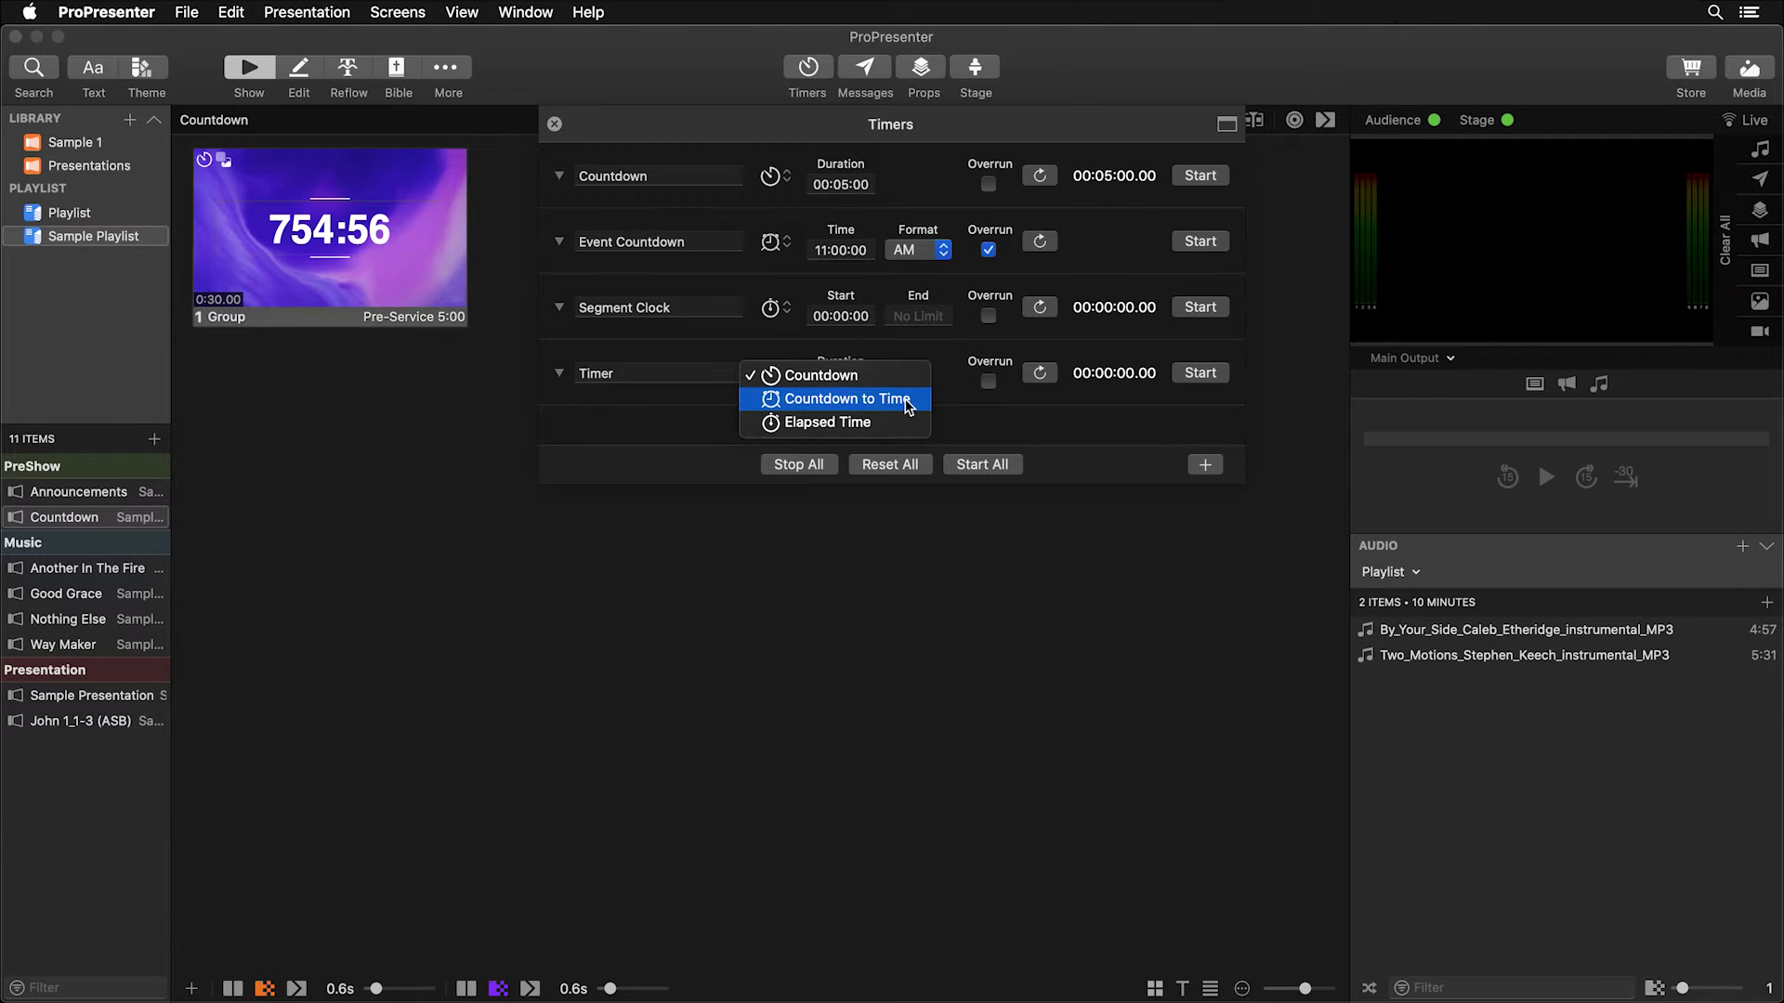
left_click(985, 432)
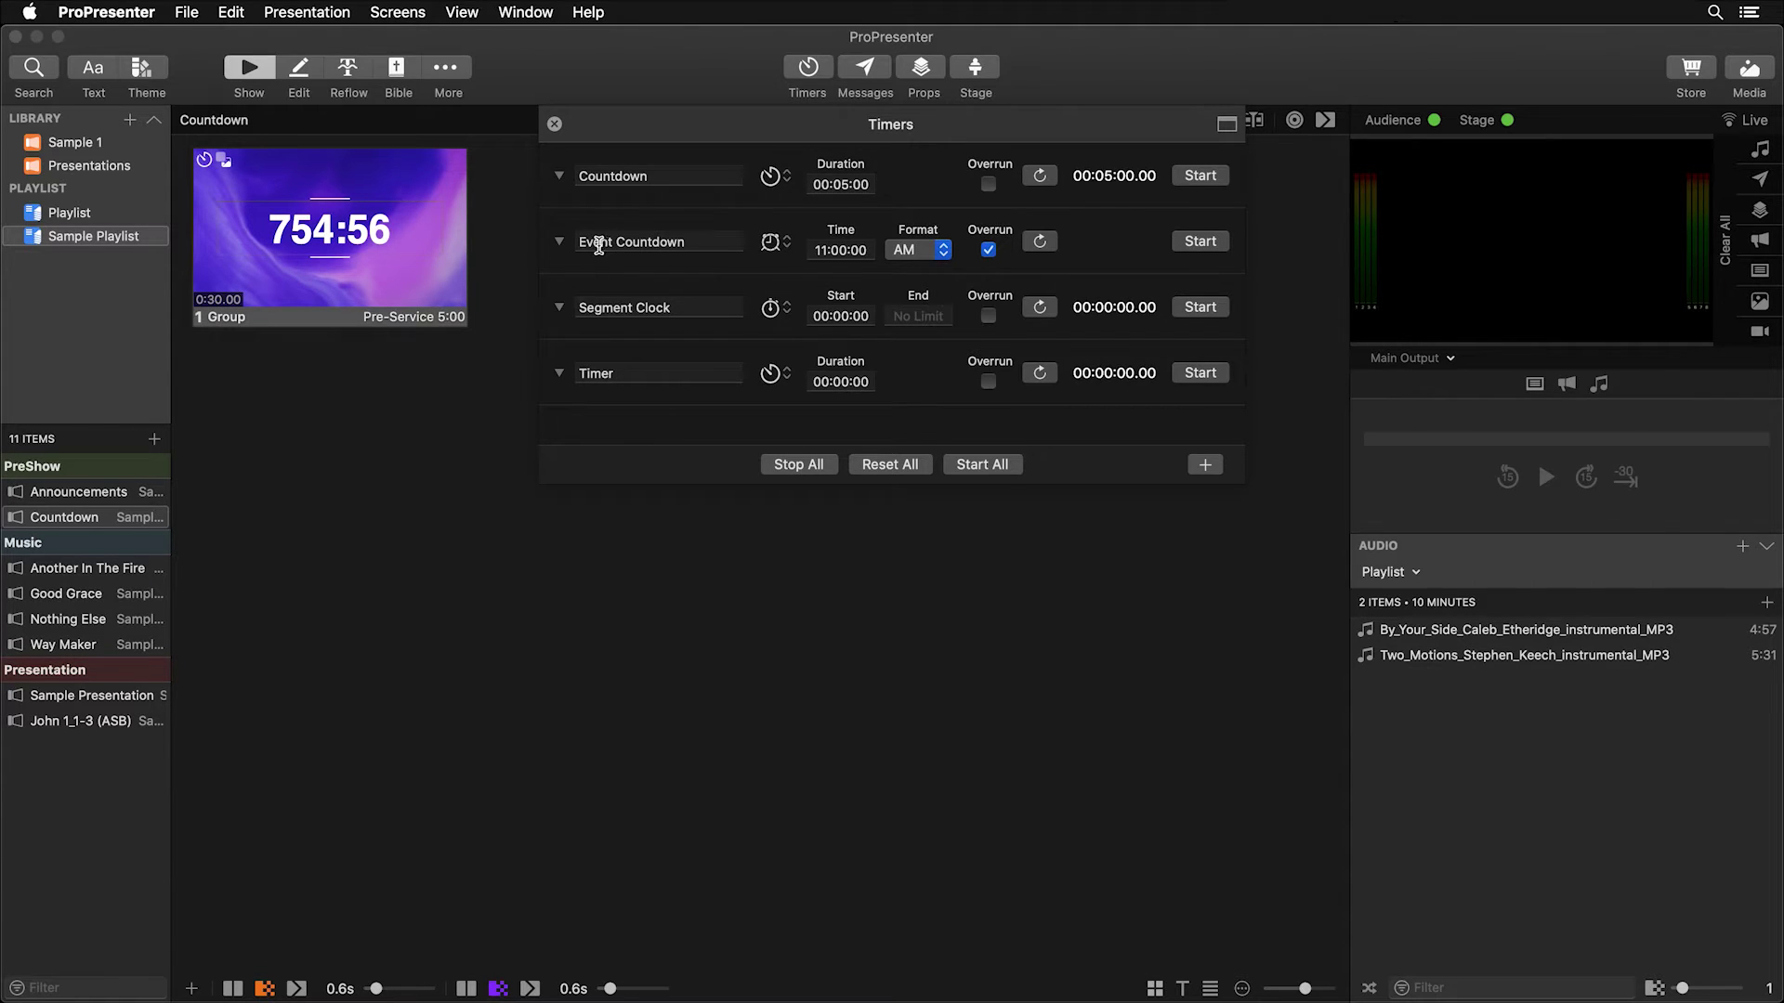
- Examine the type and time format options of the Event Countdown timer and the type options of the Segment Clock timer
left_click(770, 243)
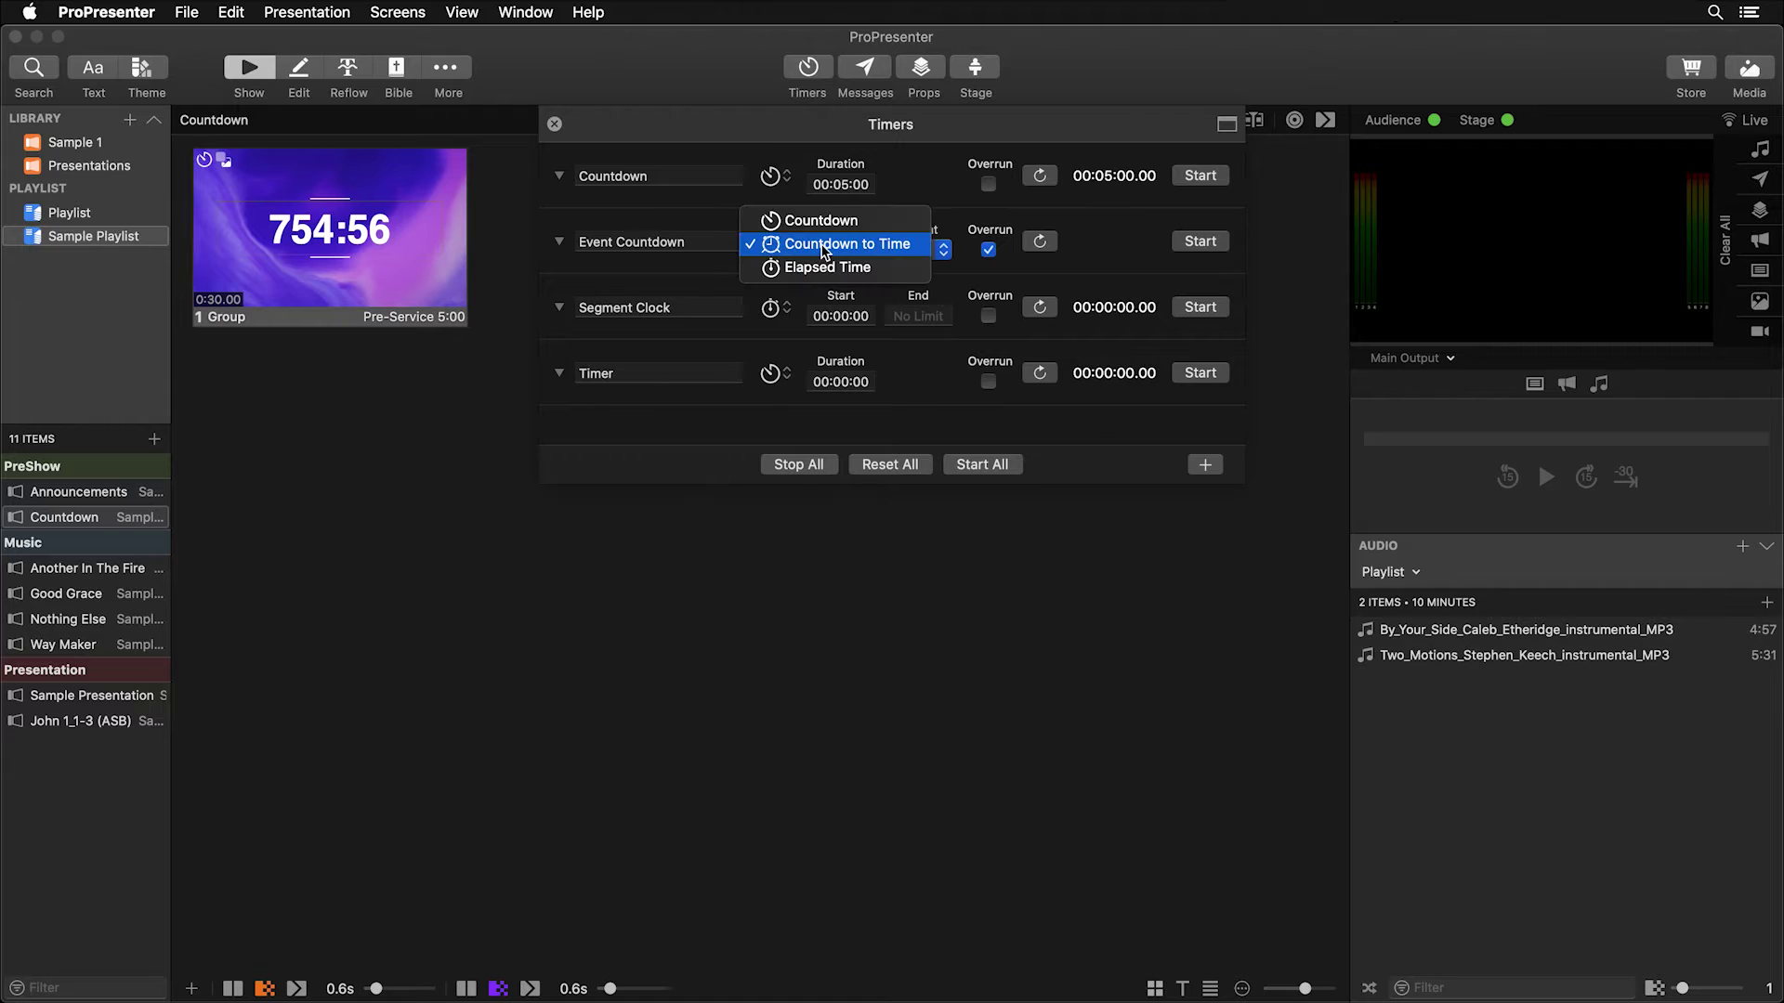
left_click(972, 268)
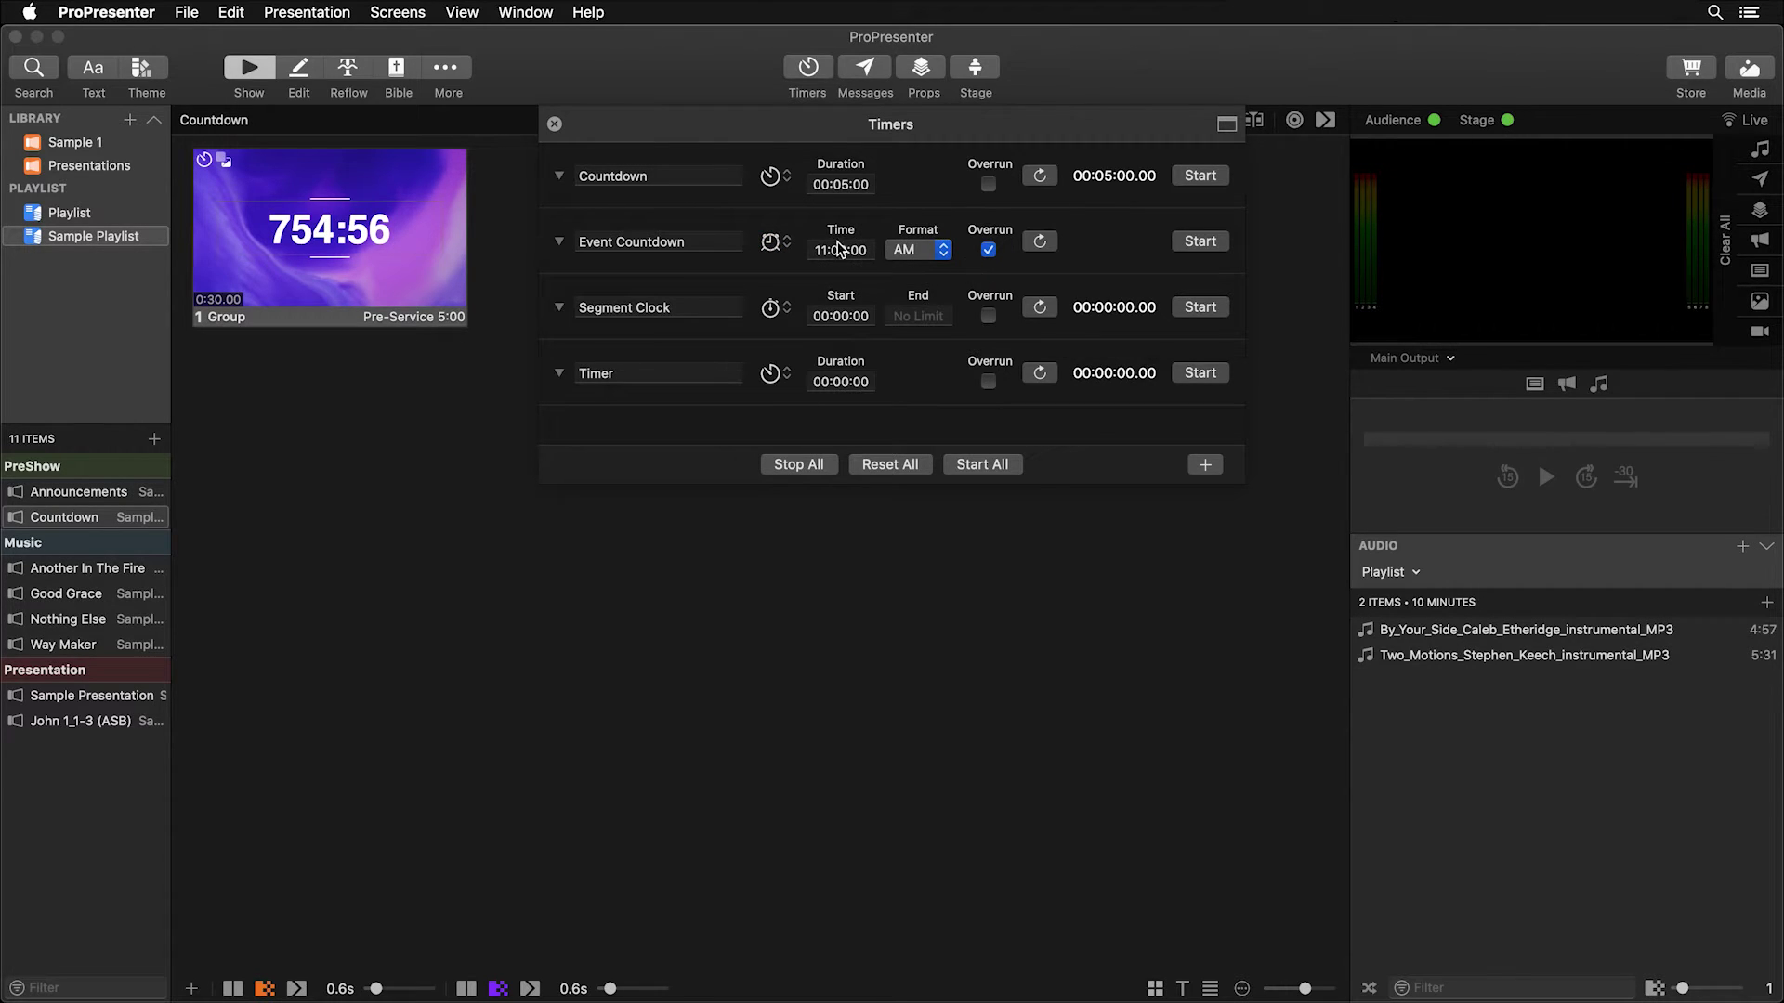
left_click(917, 251)
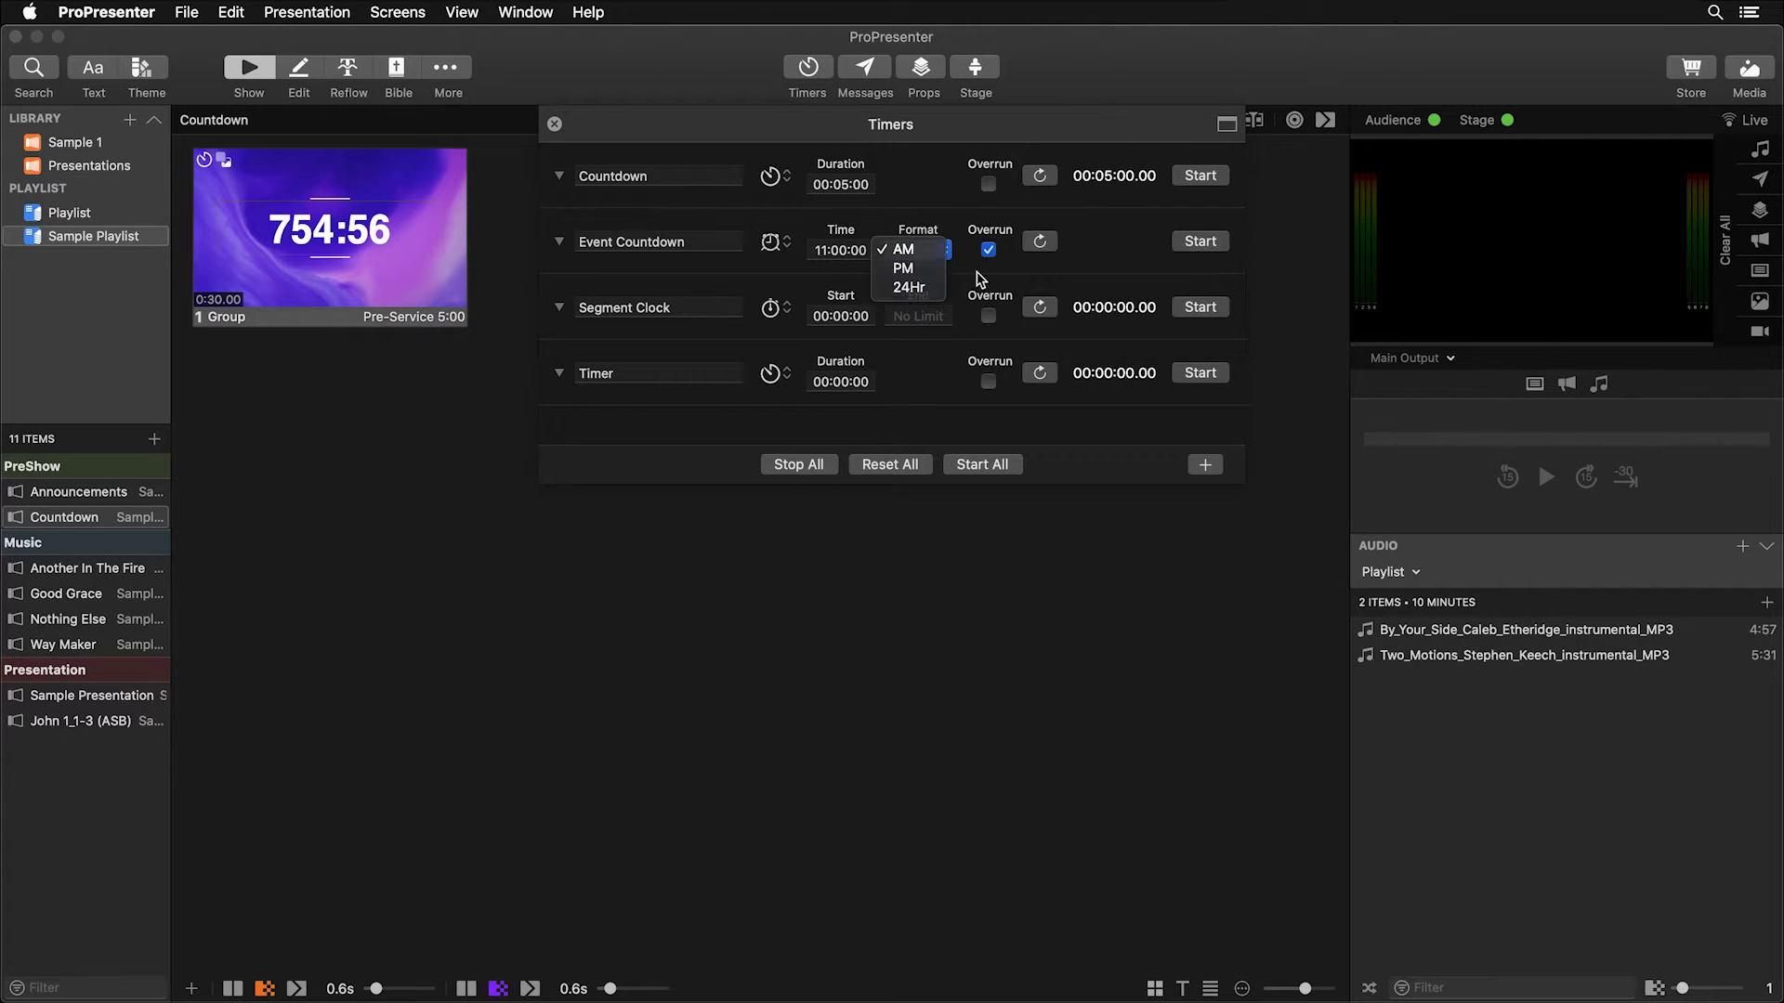
left_click(978, 279)
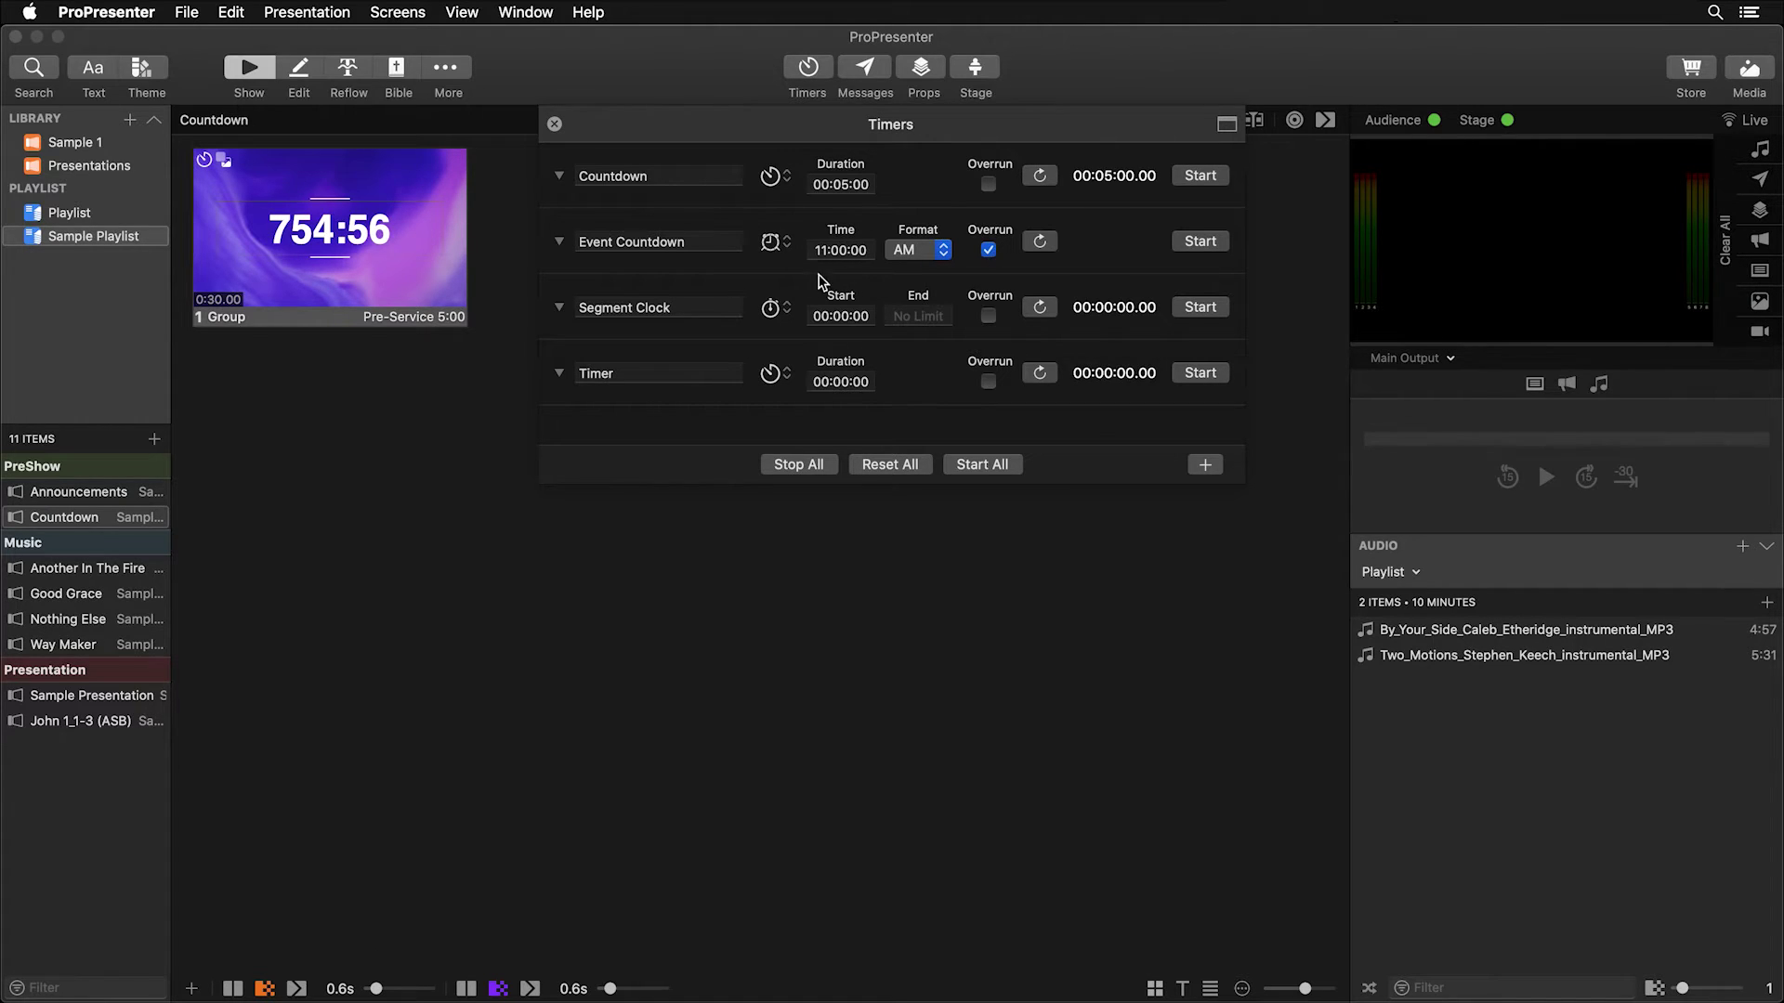
left_click(774, 308)
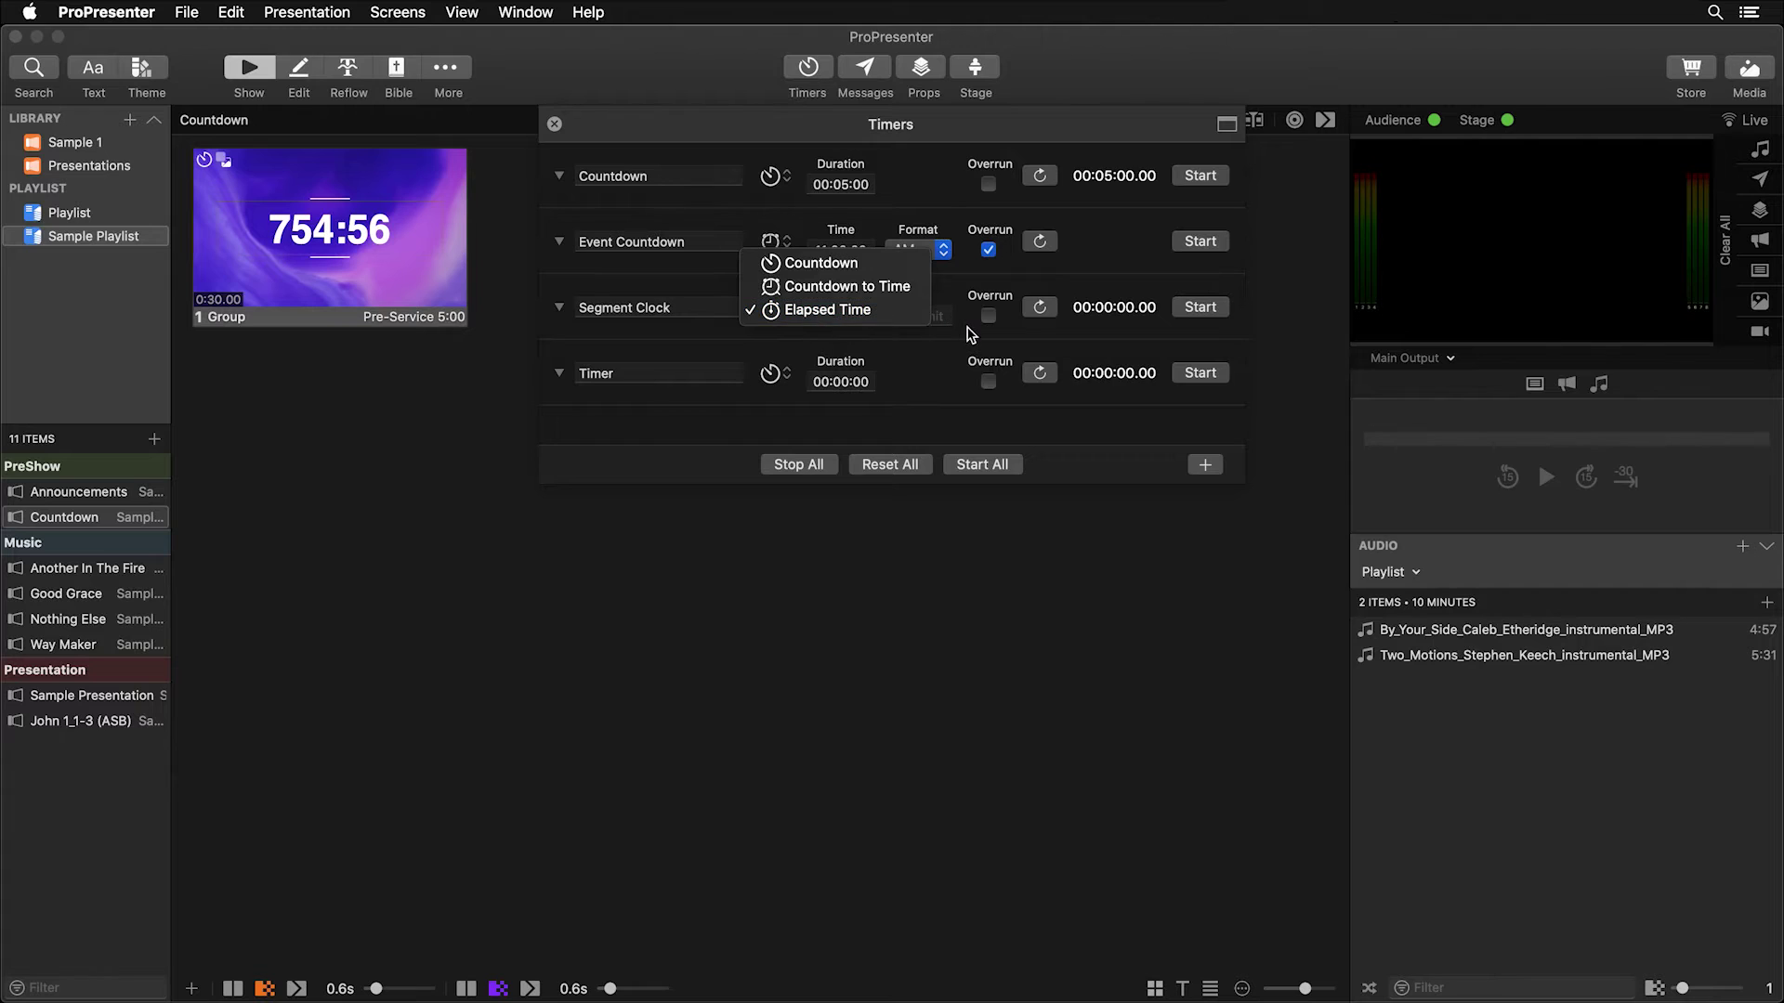
left_click(967, 333)
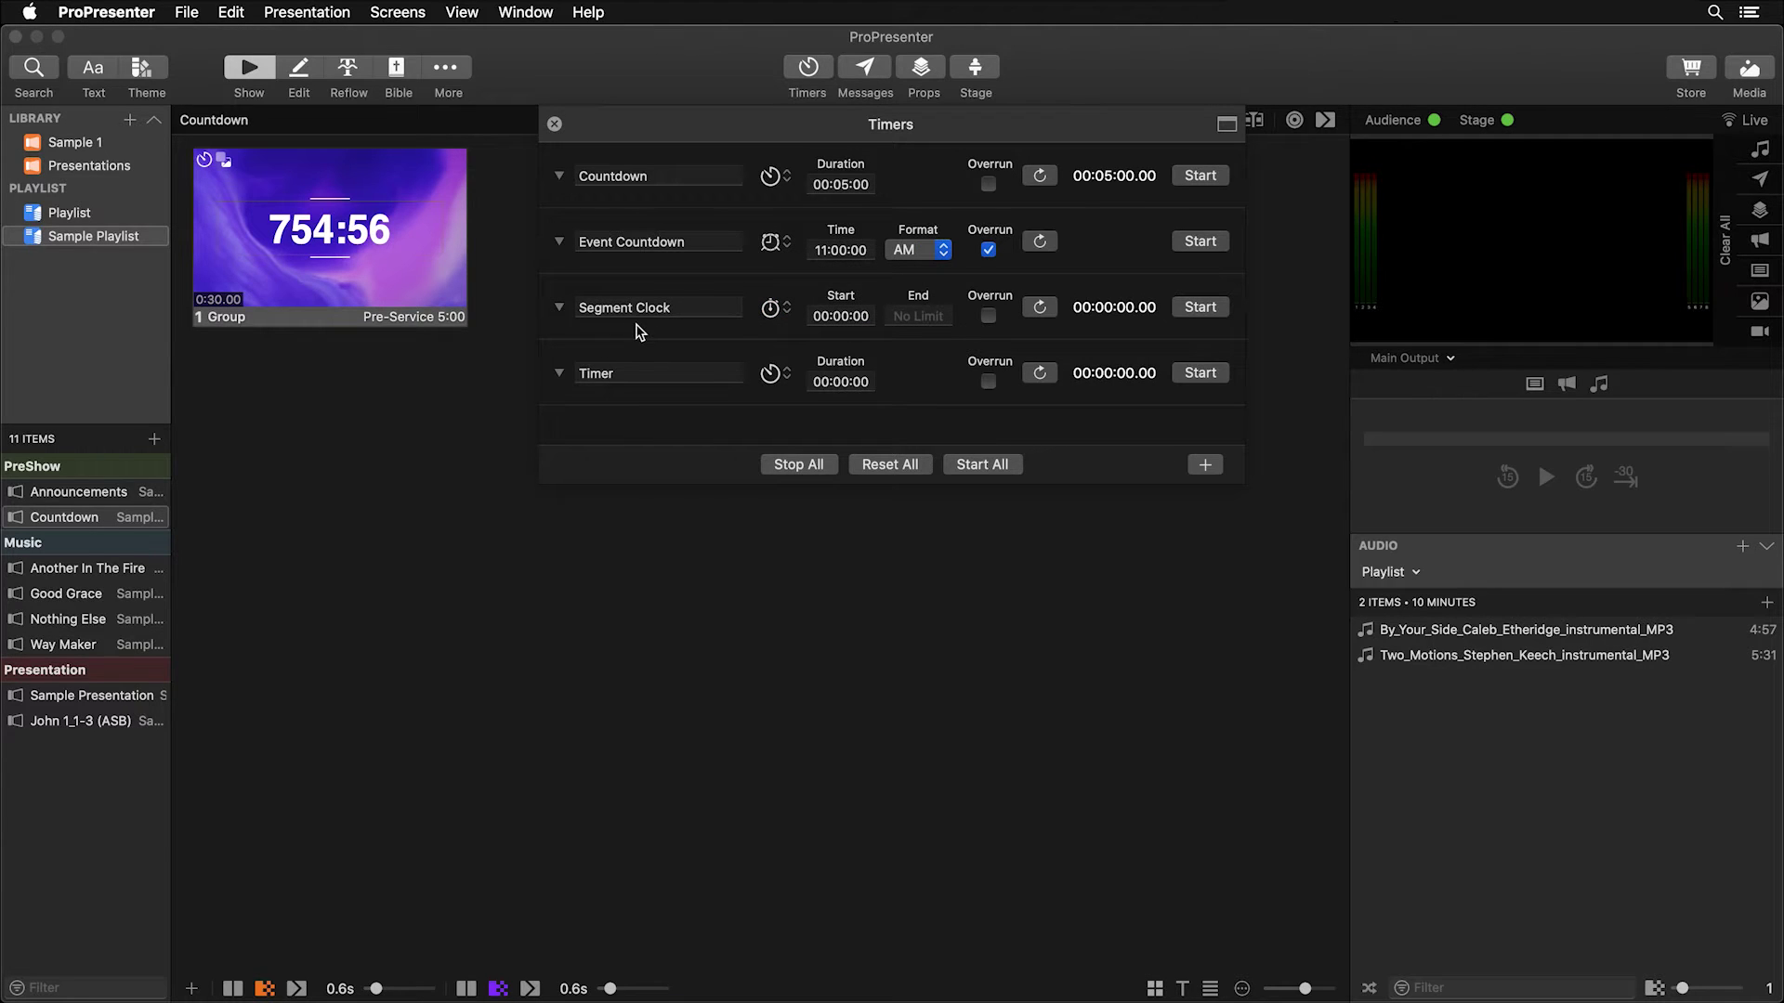
- Start, stop and reset the Segment Clock timer
left_click(1201, 312)
left_click(1200, 308)
left_click(1041, 307)
- Delete the newly added timer and close the timers window
scroll(1126, 371, "right", 5)
left_click(1191, 366)
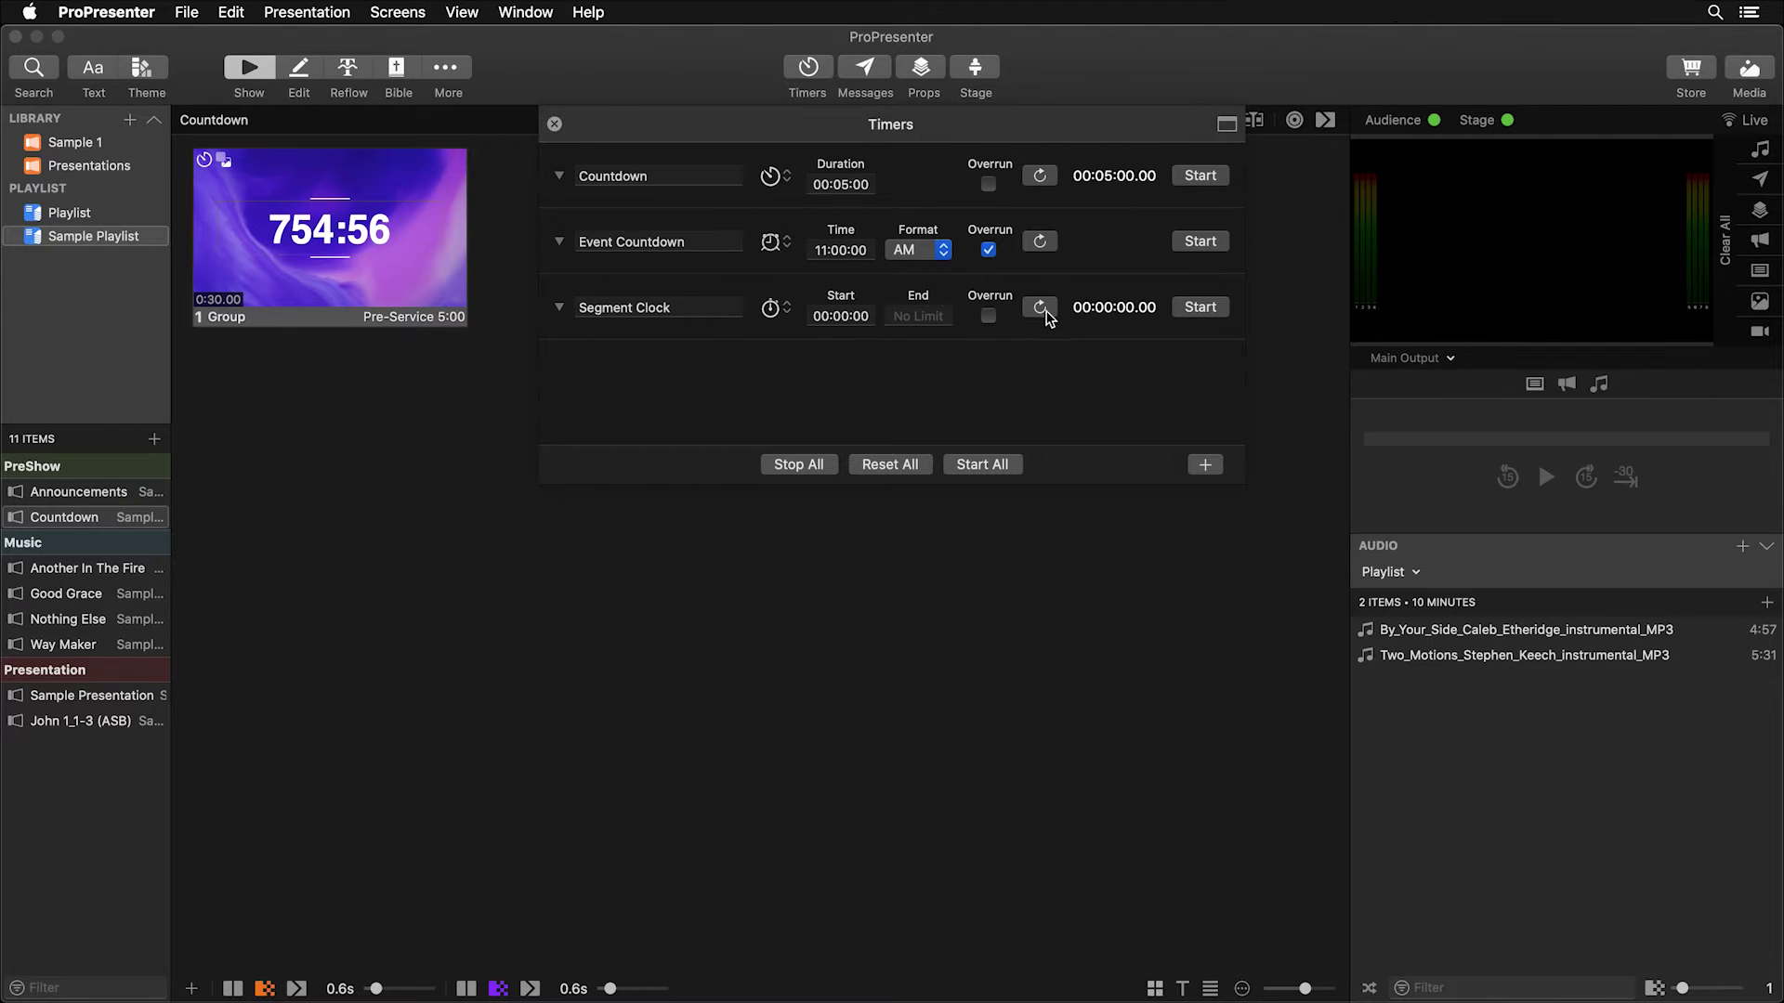
left_click(554, 124)
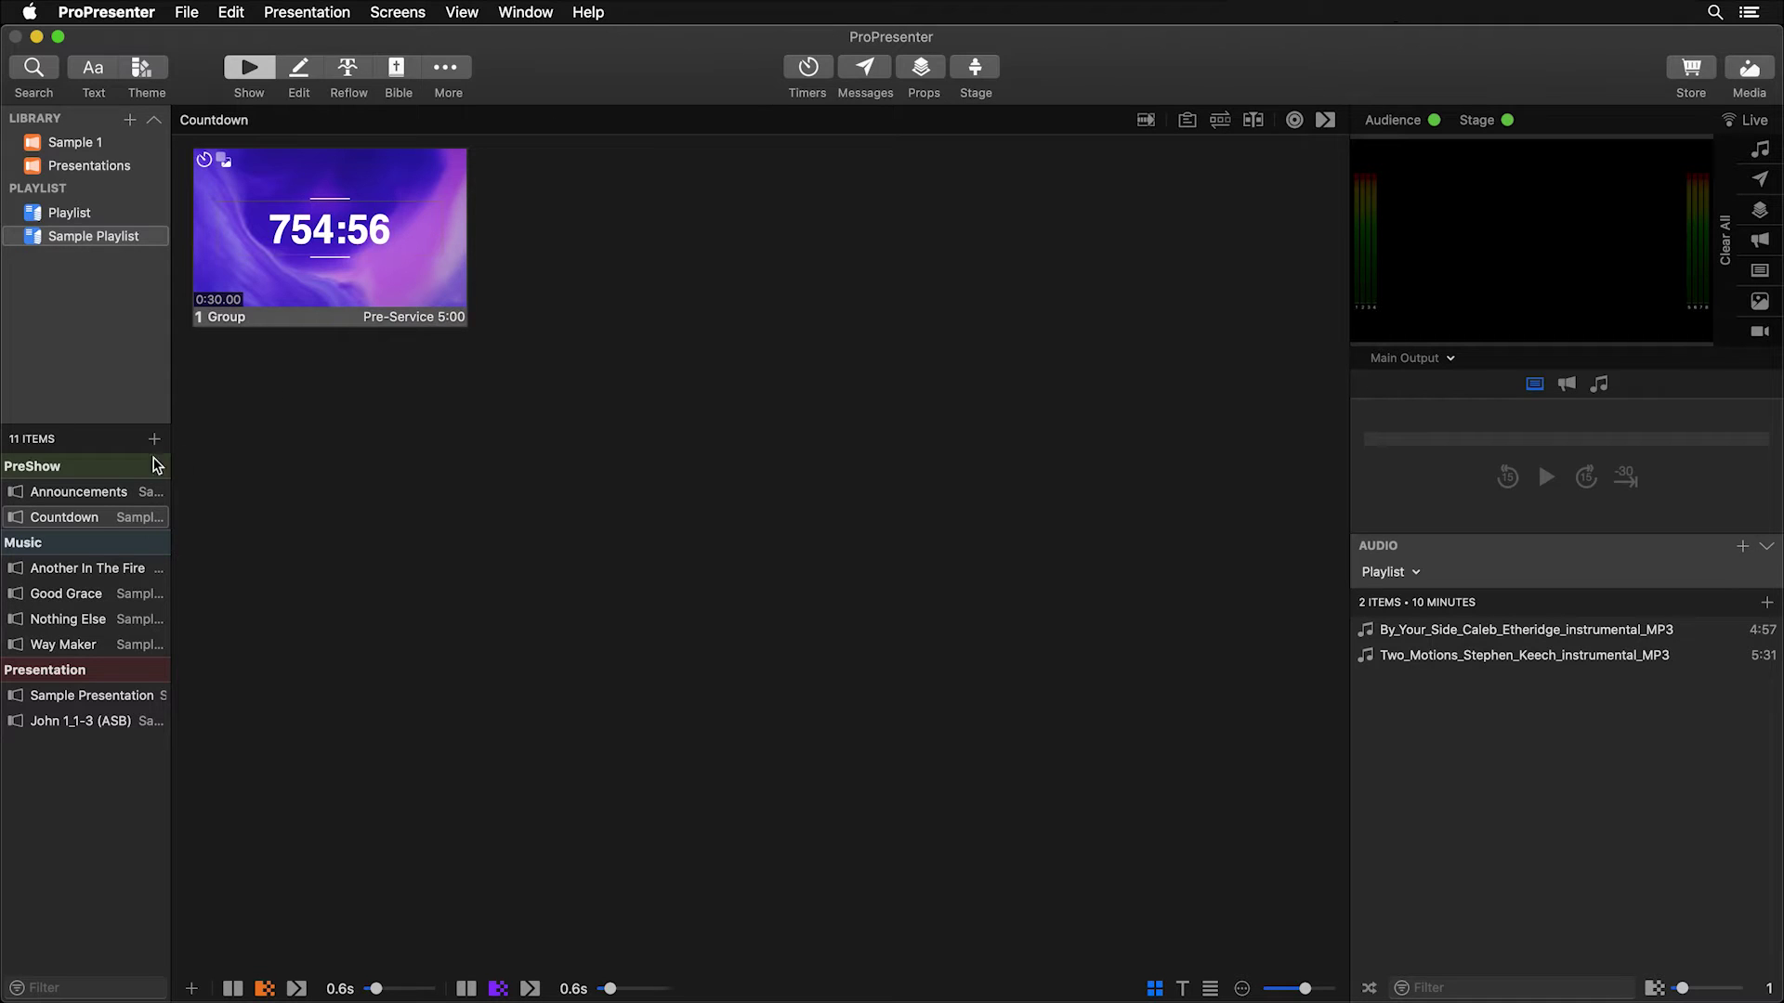
- Link the PreShow playlist header to the Segment Clock timer
left_click(112, 470)
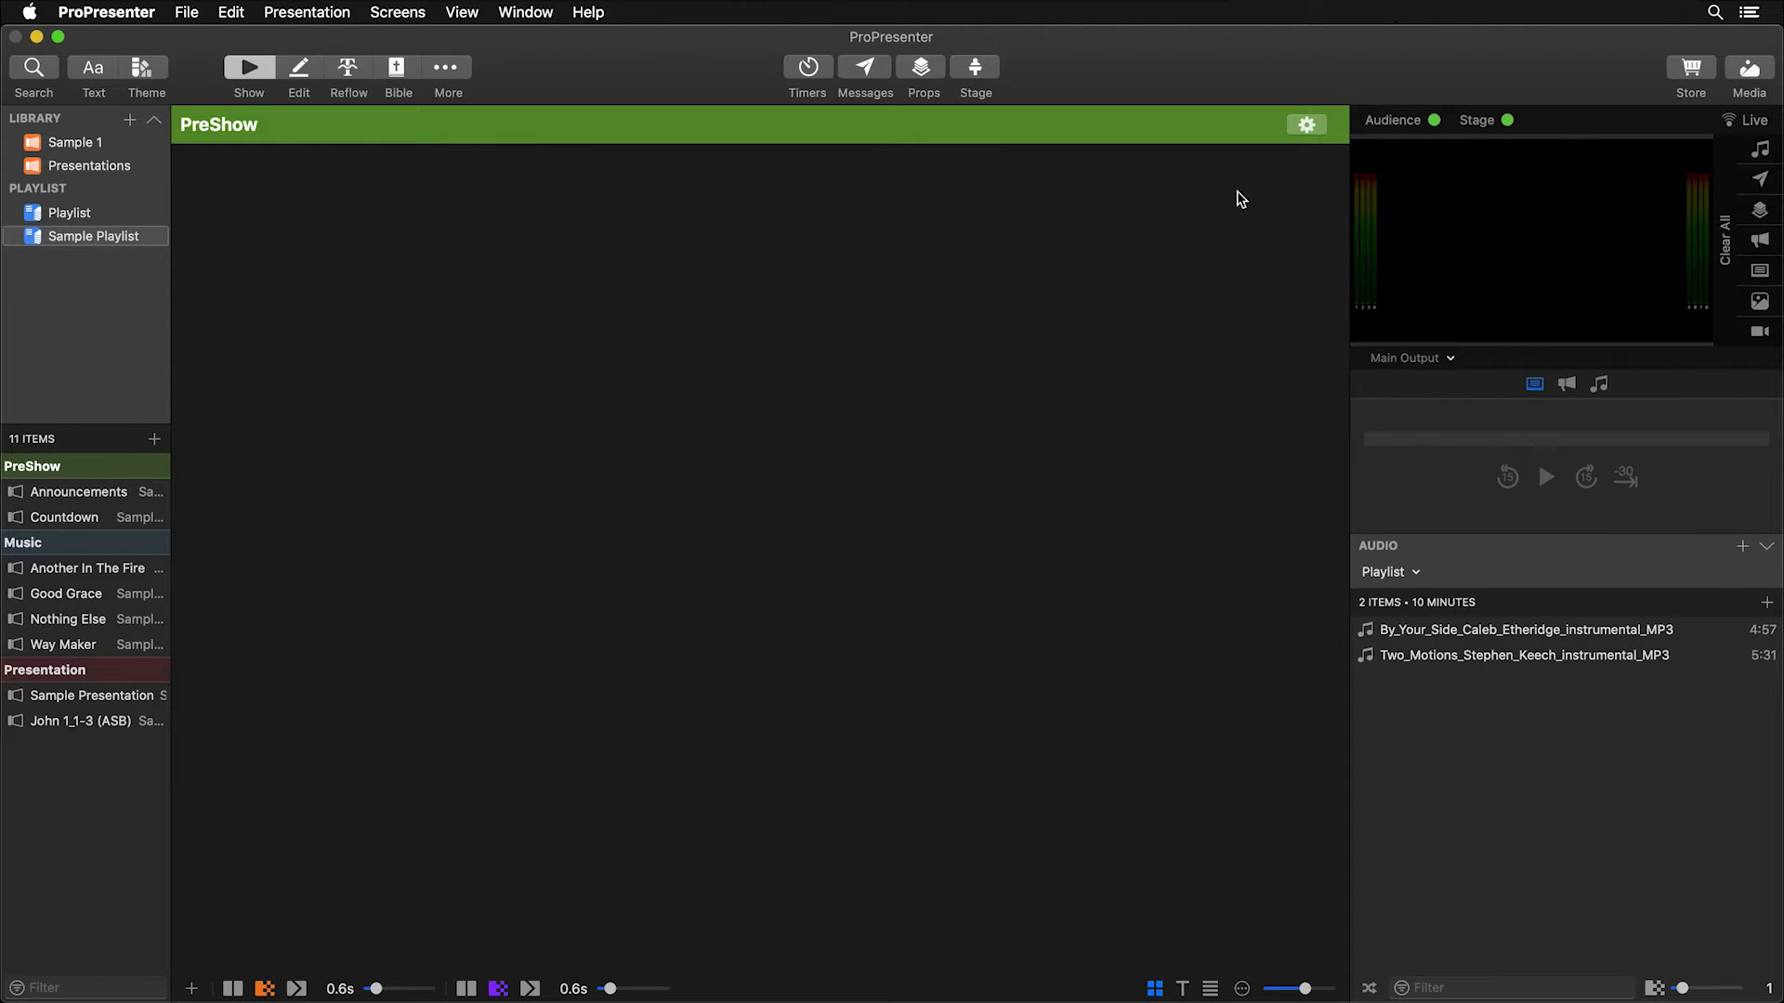
left_click(1310, 131)
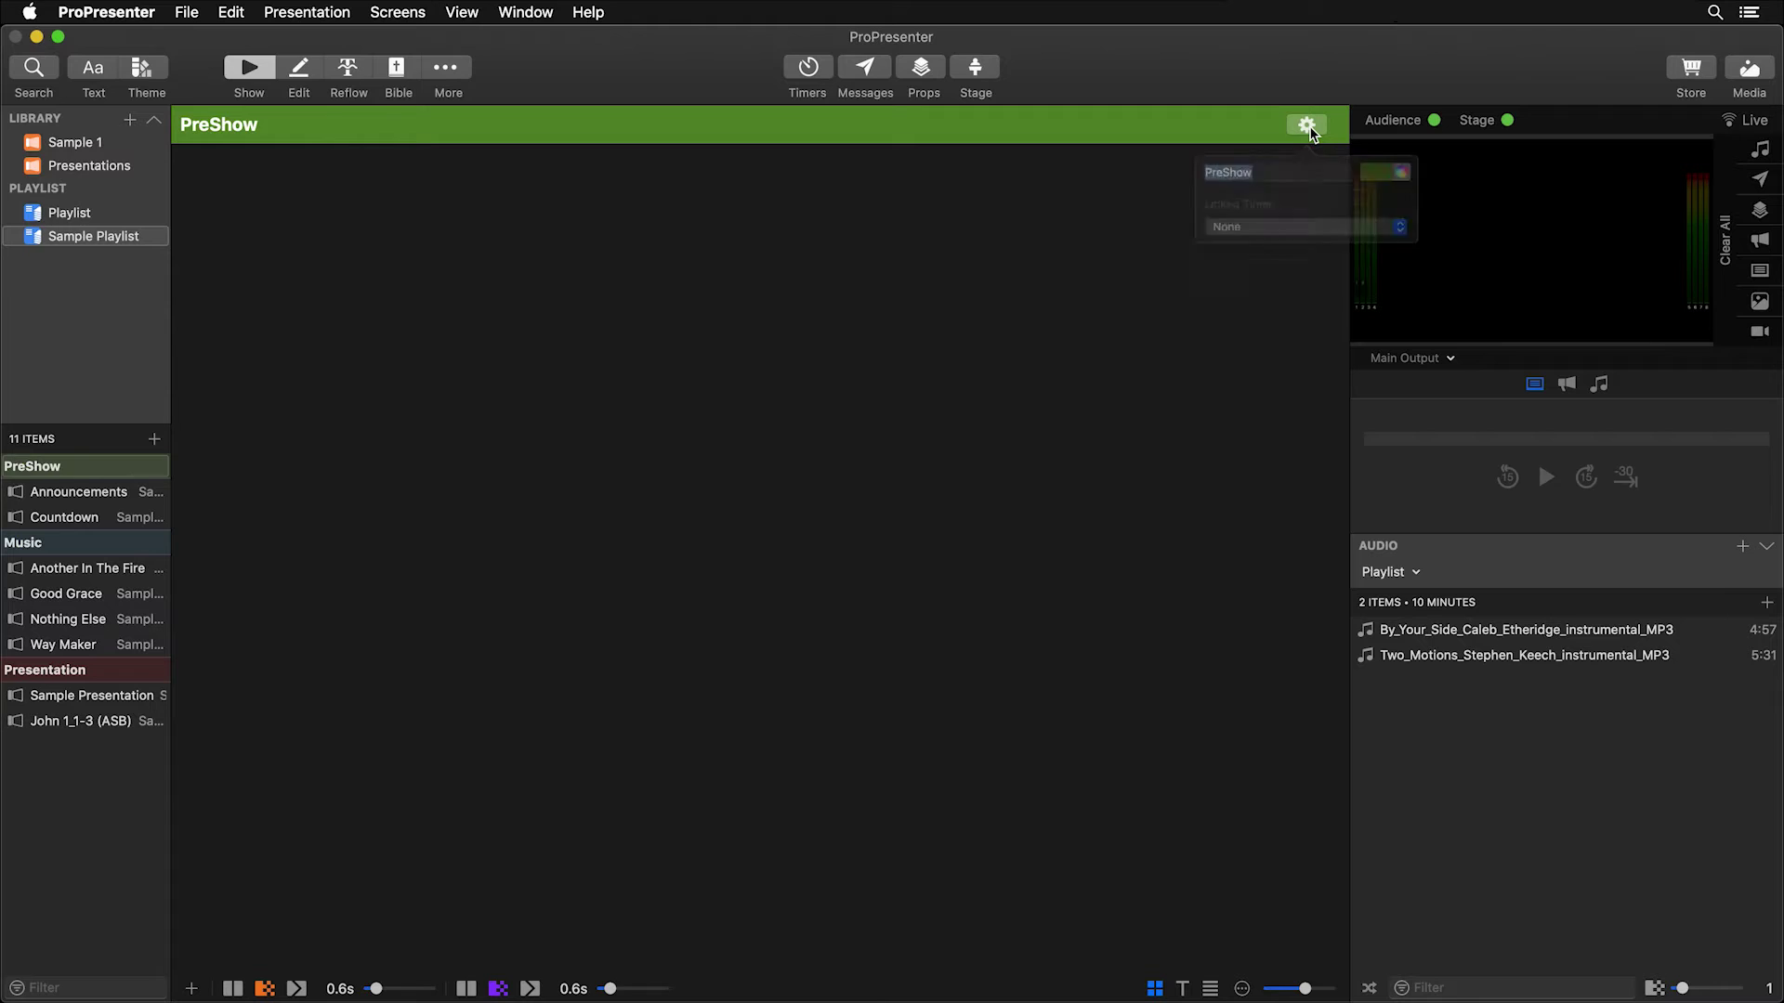
left_click(1245, 247)
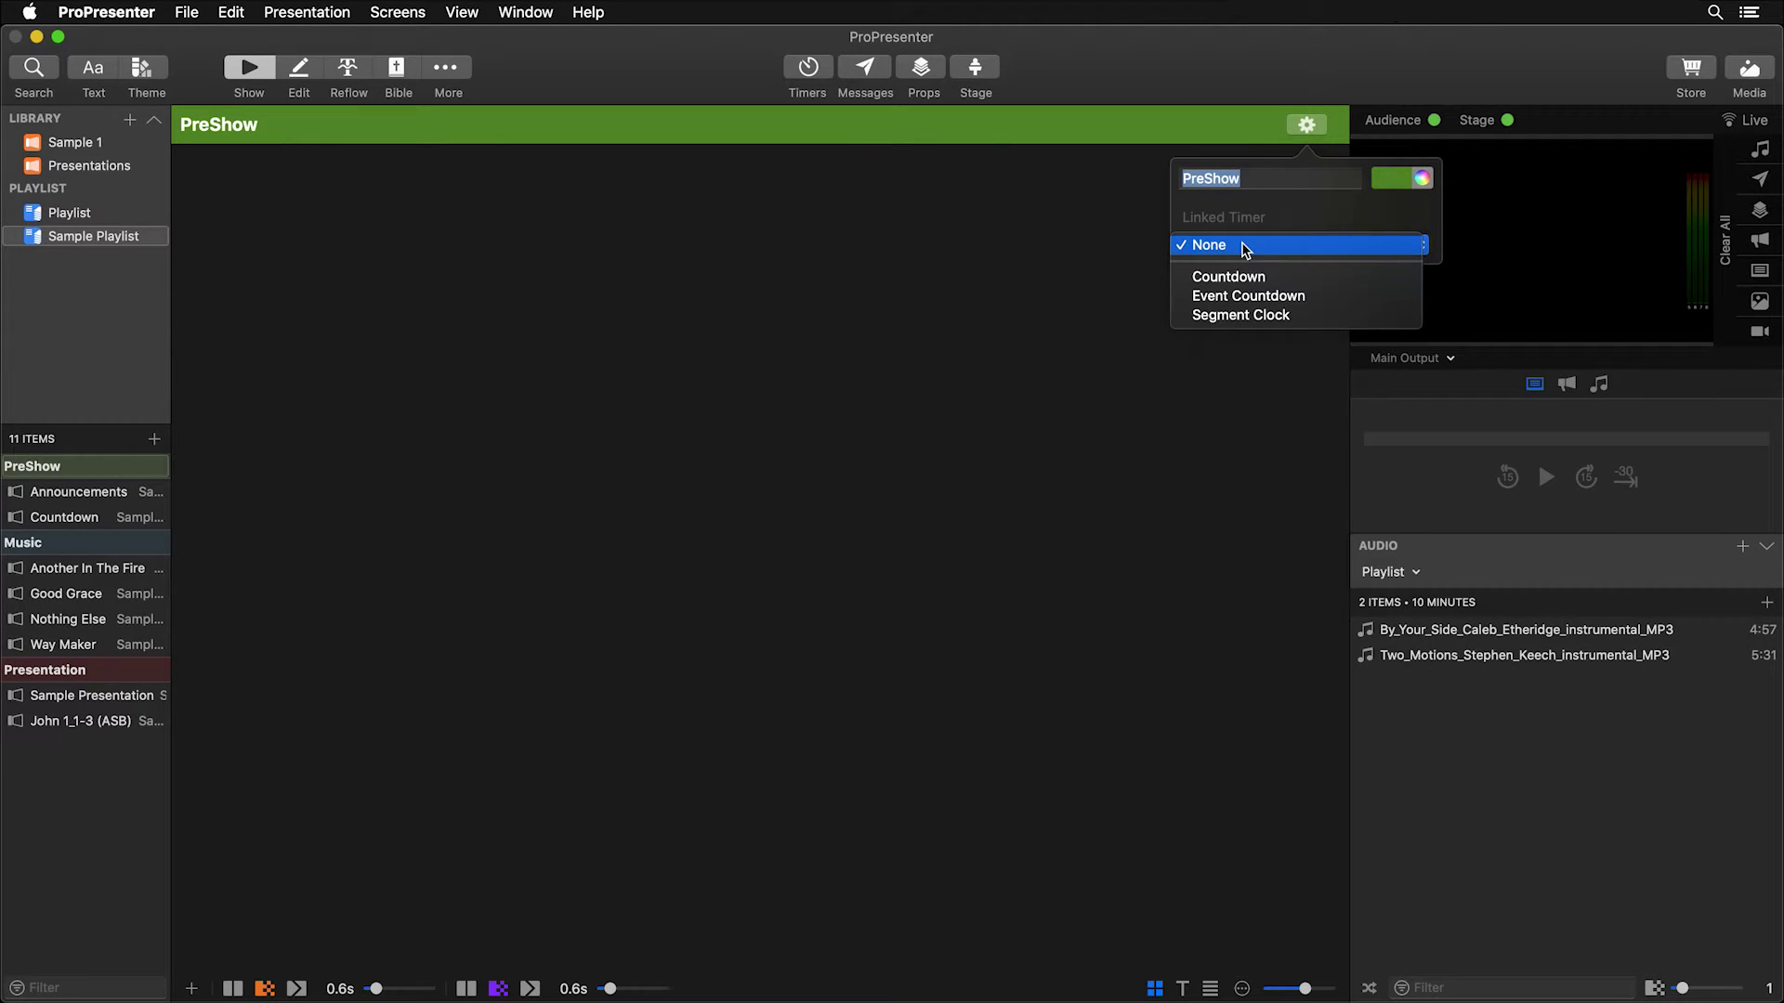
left_click(1245, 324)
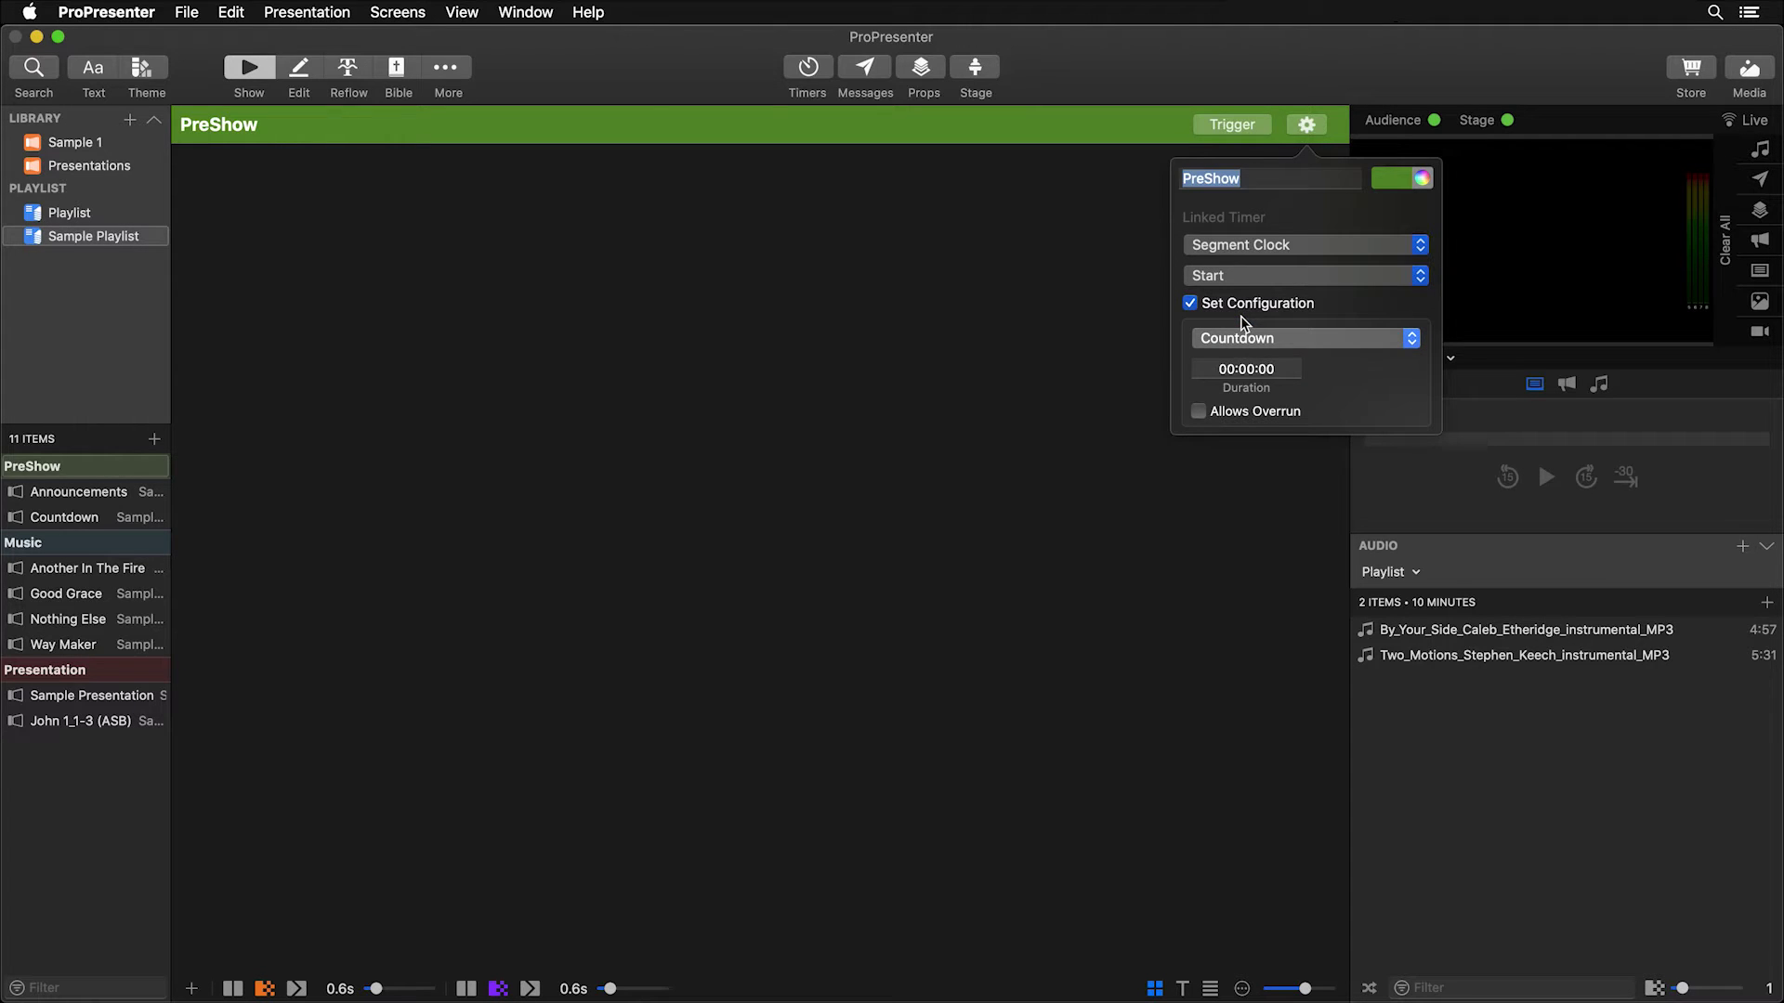
- Keep Start as the PreShow header's timer action and set its timer configuration to Elapsed Time
left_click(1241, 277)
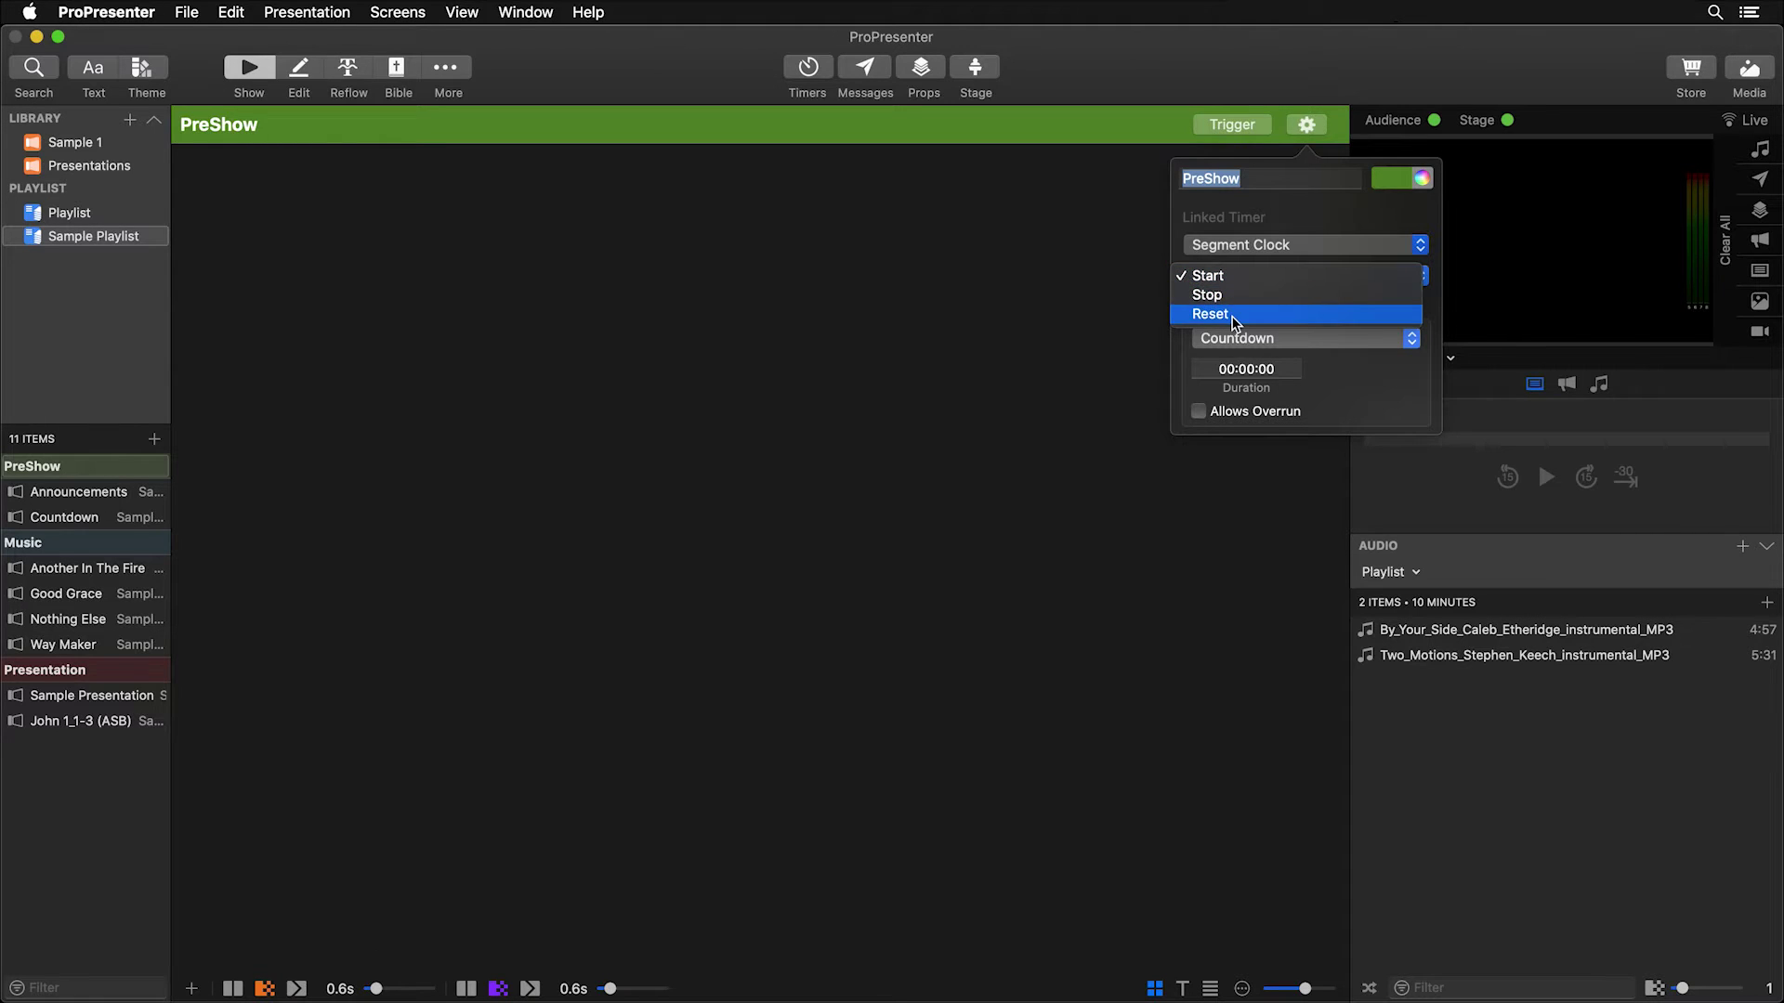
left_click(1438, 311)
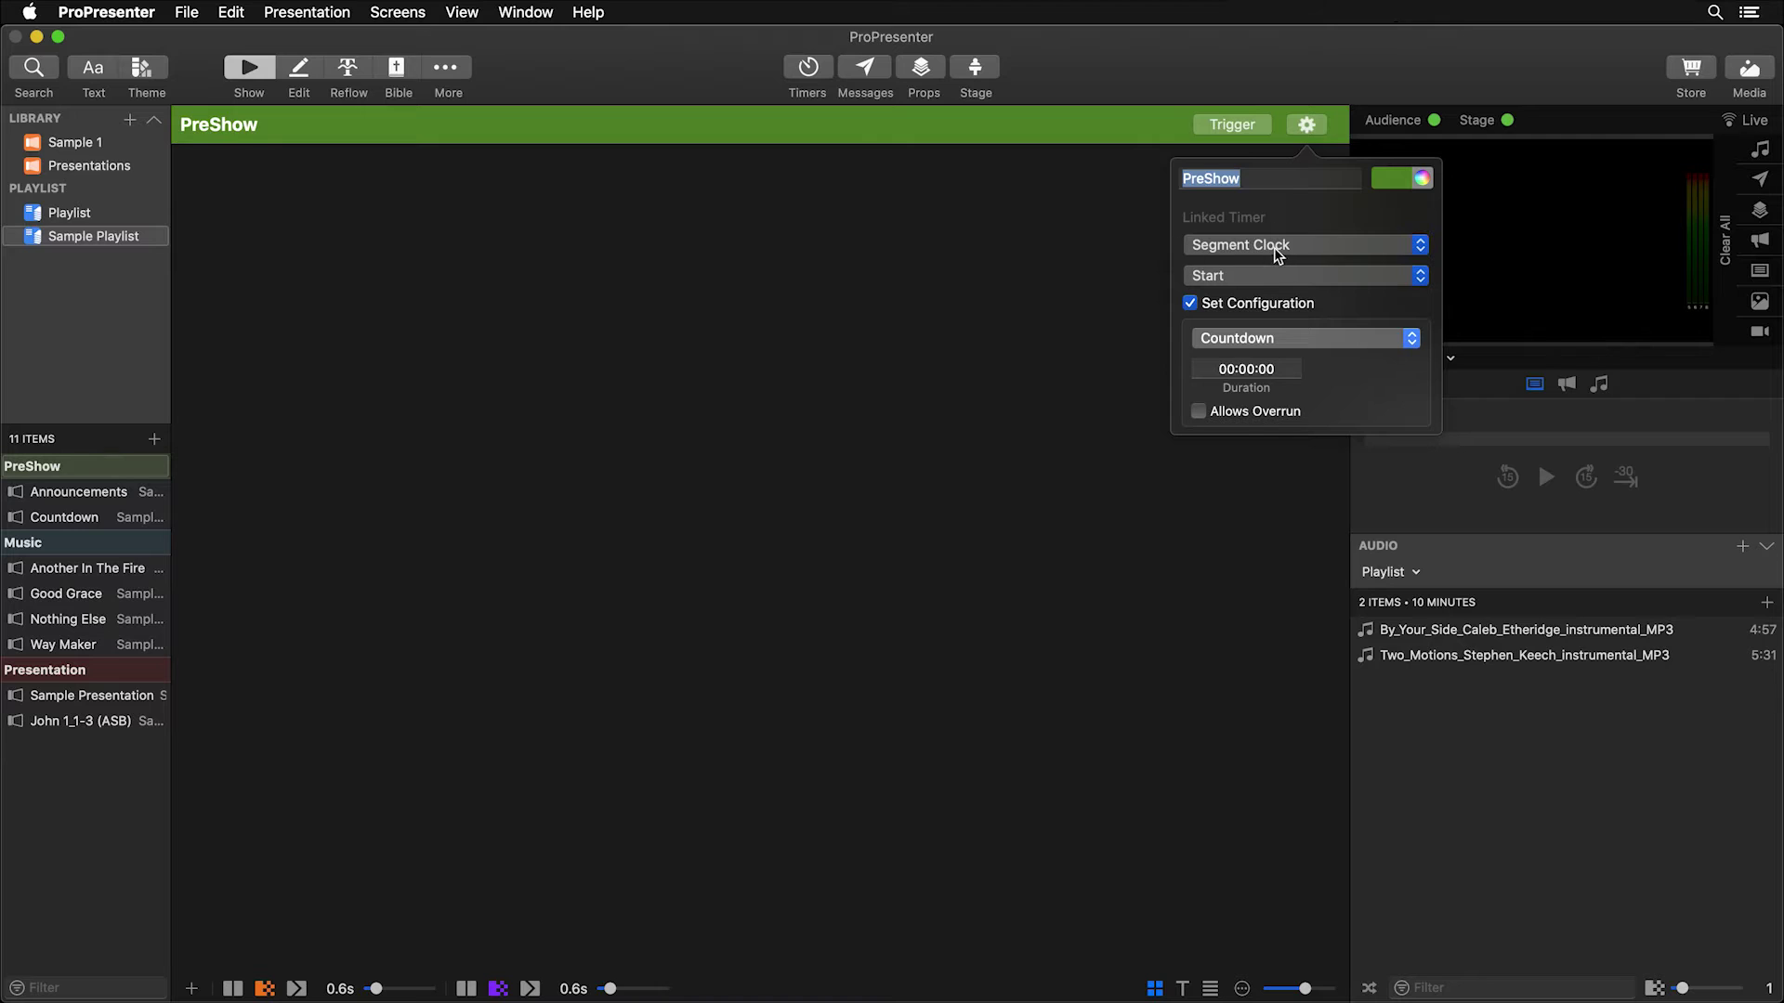
left_click(1242, 342)
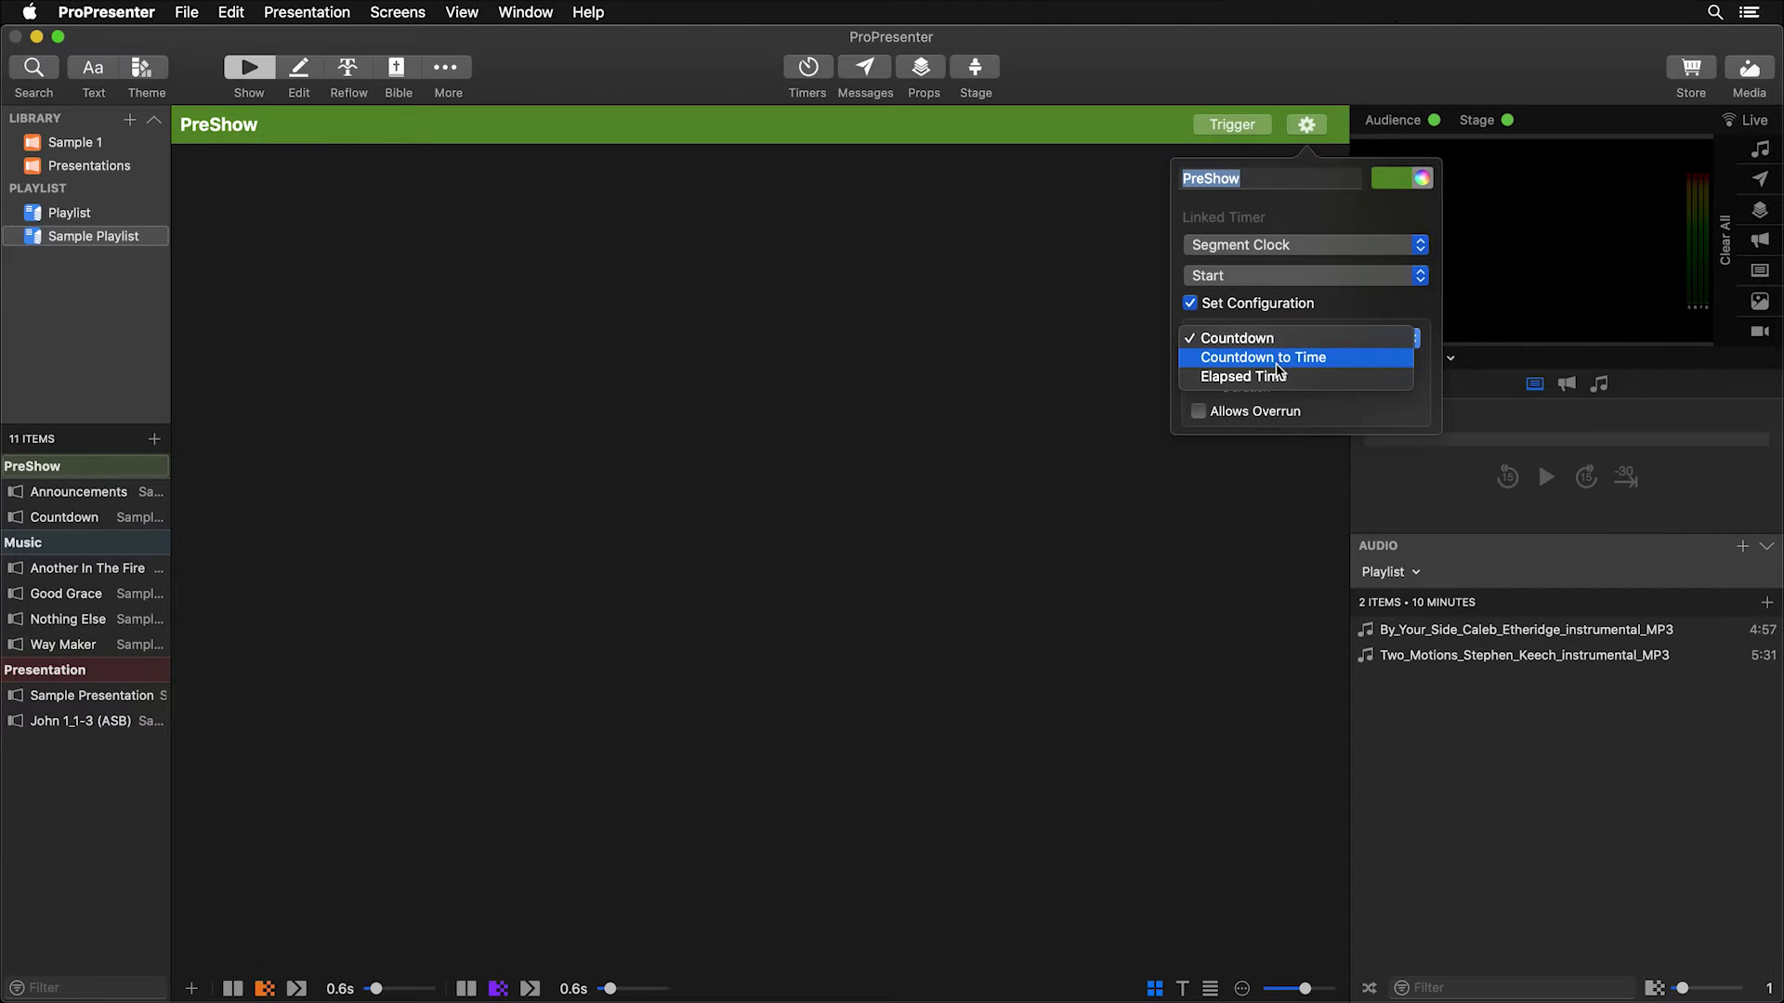
left_click(1265, 379)
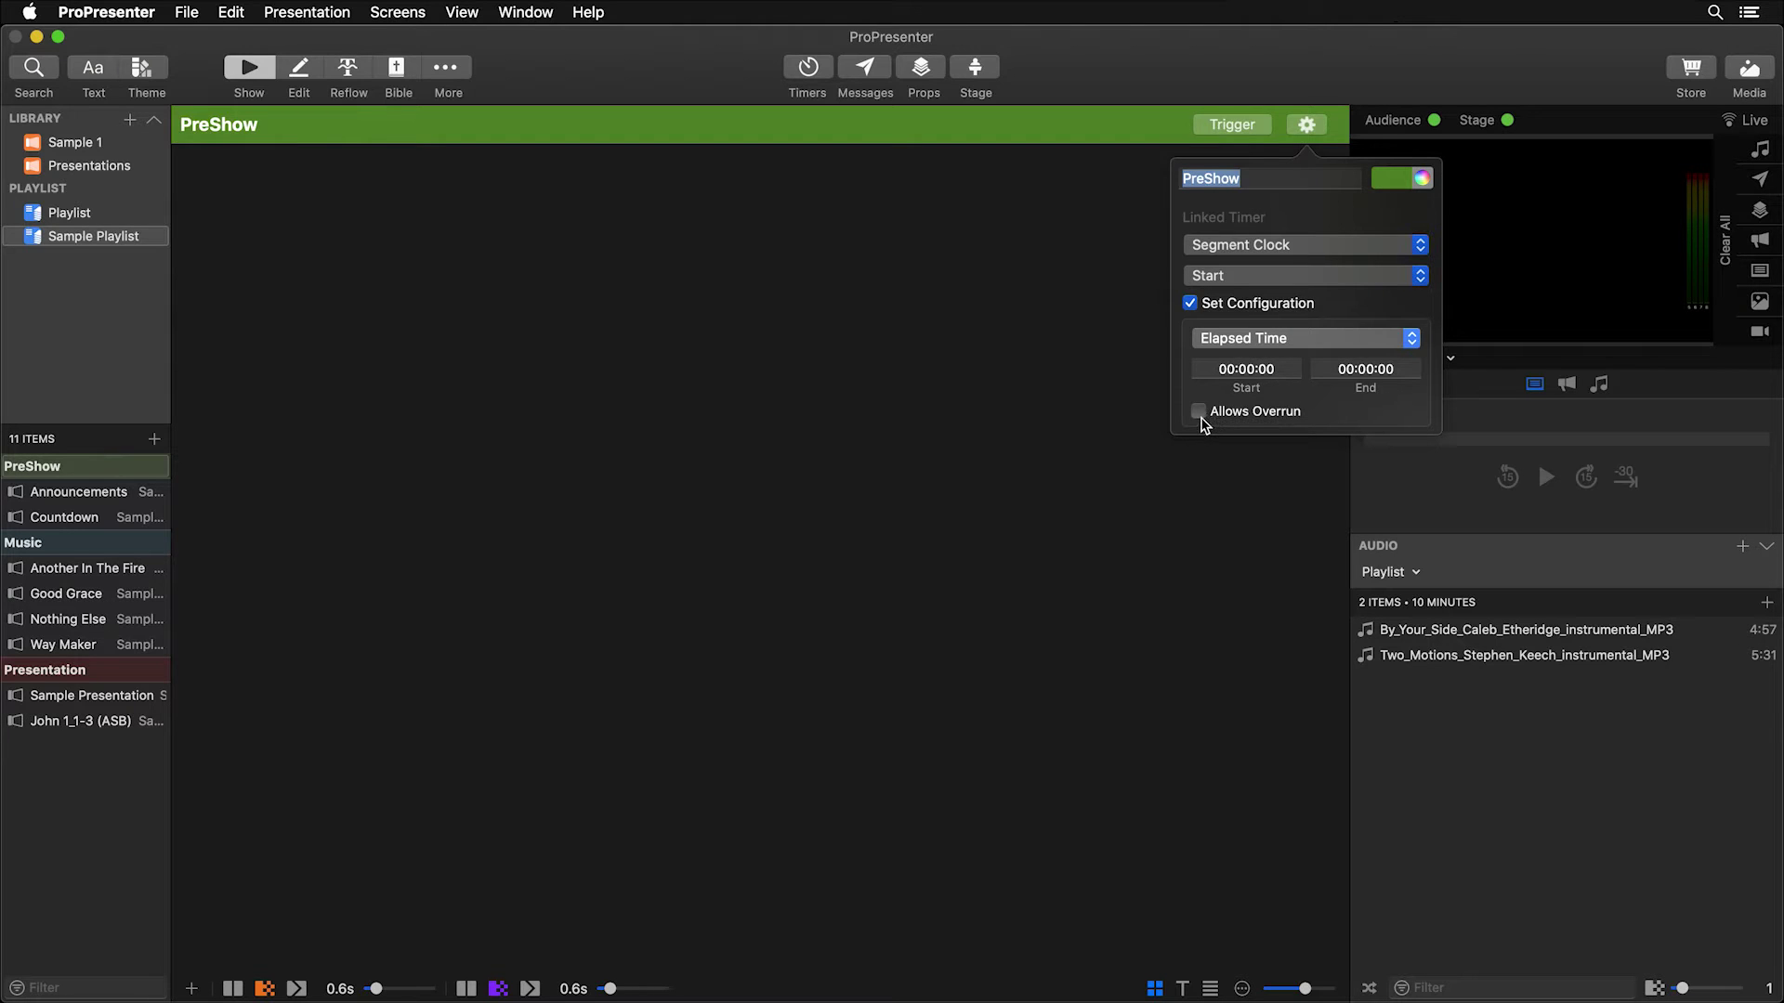
left_click(1096, 392)
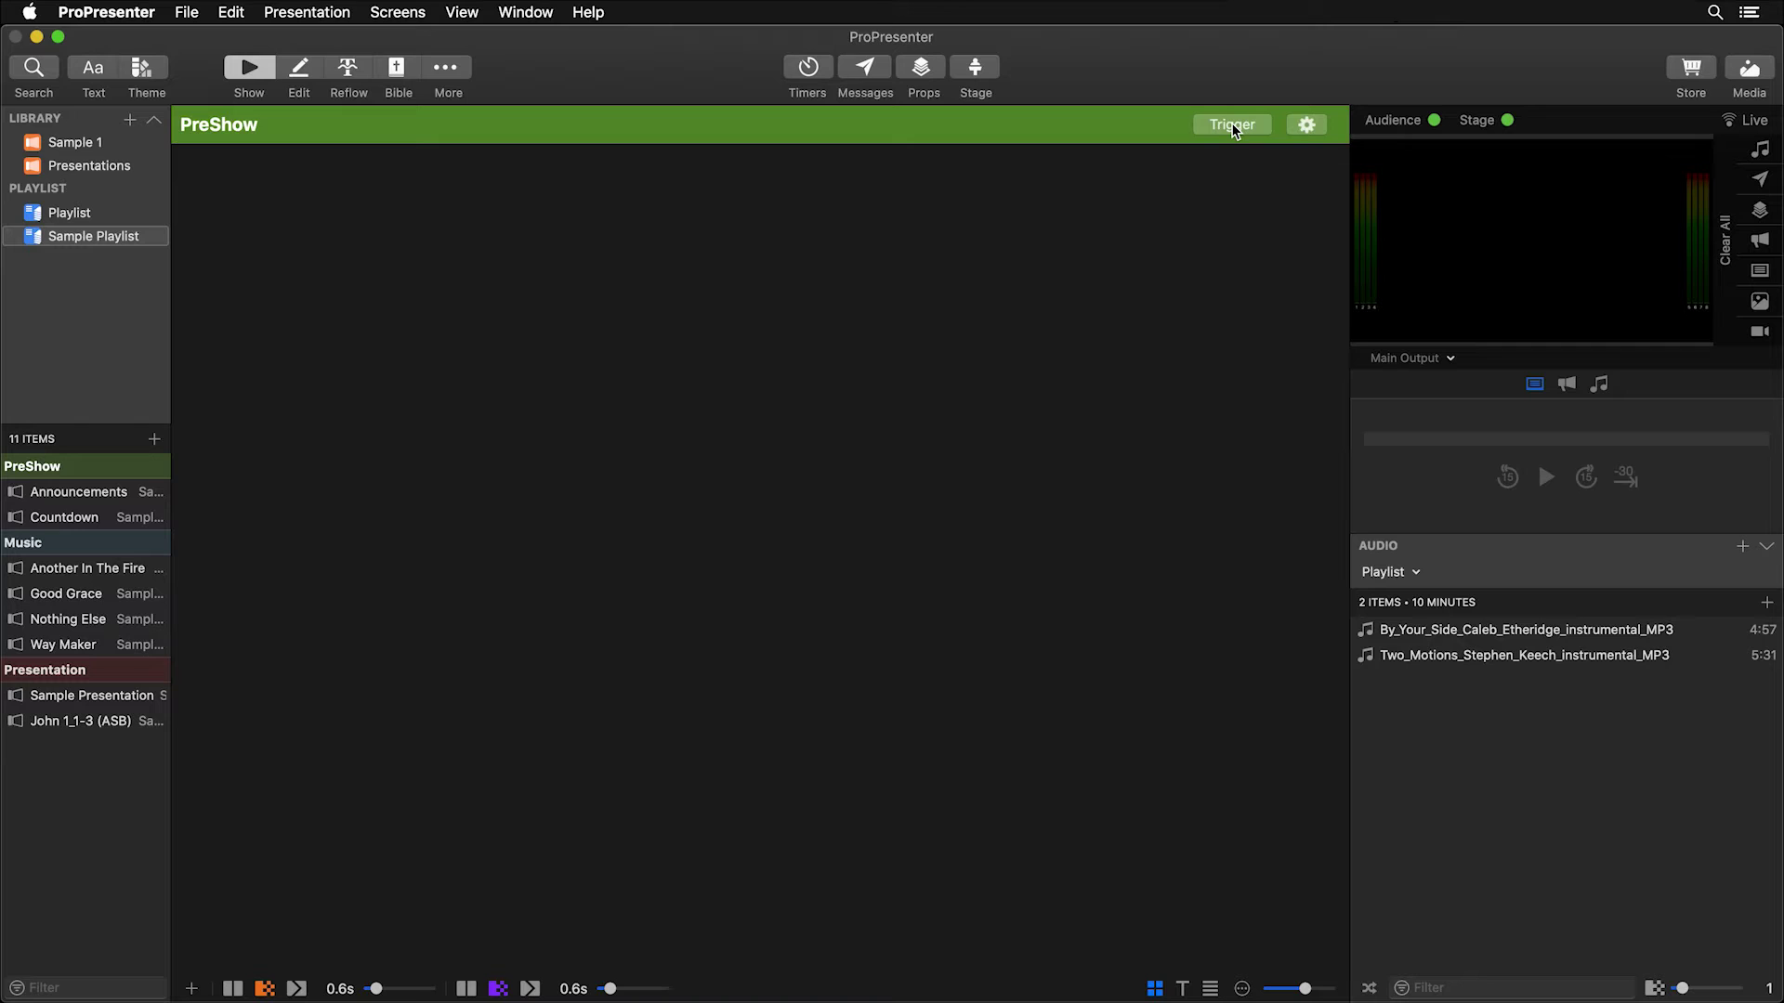
- Link the Presentation playlist header to the Segment Clock timer
left_click(65, 677)
left_click(1306, 124)
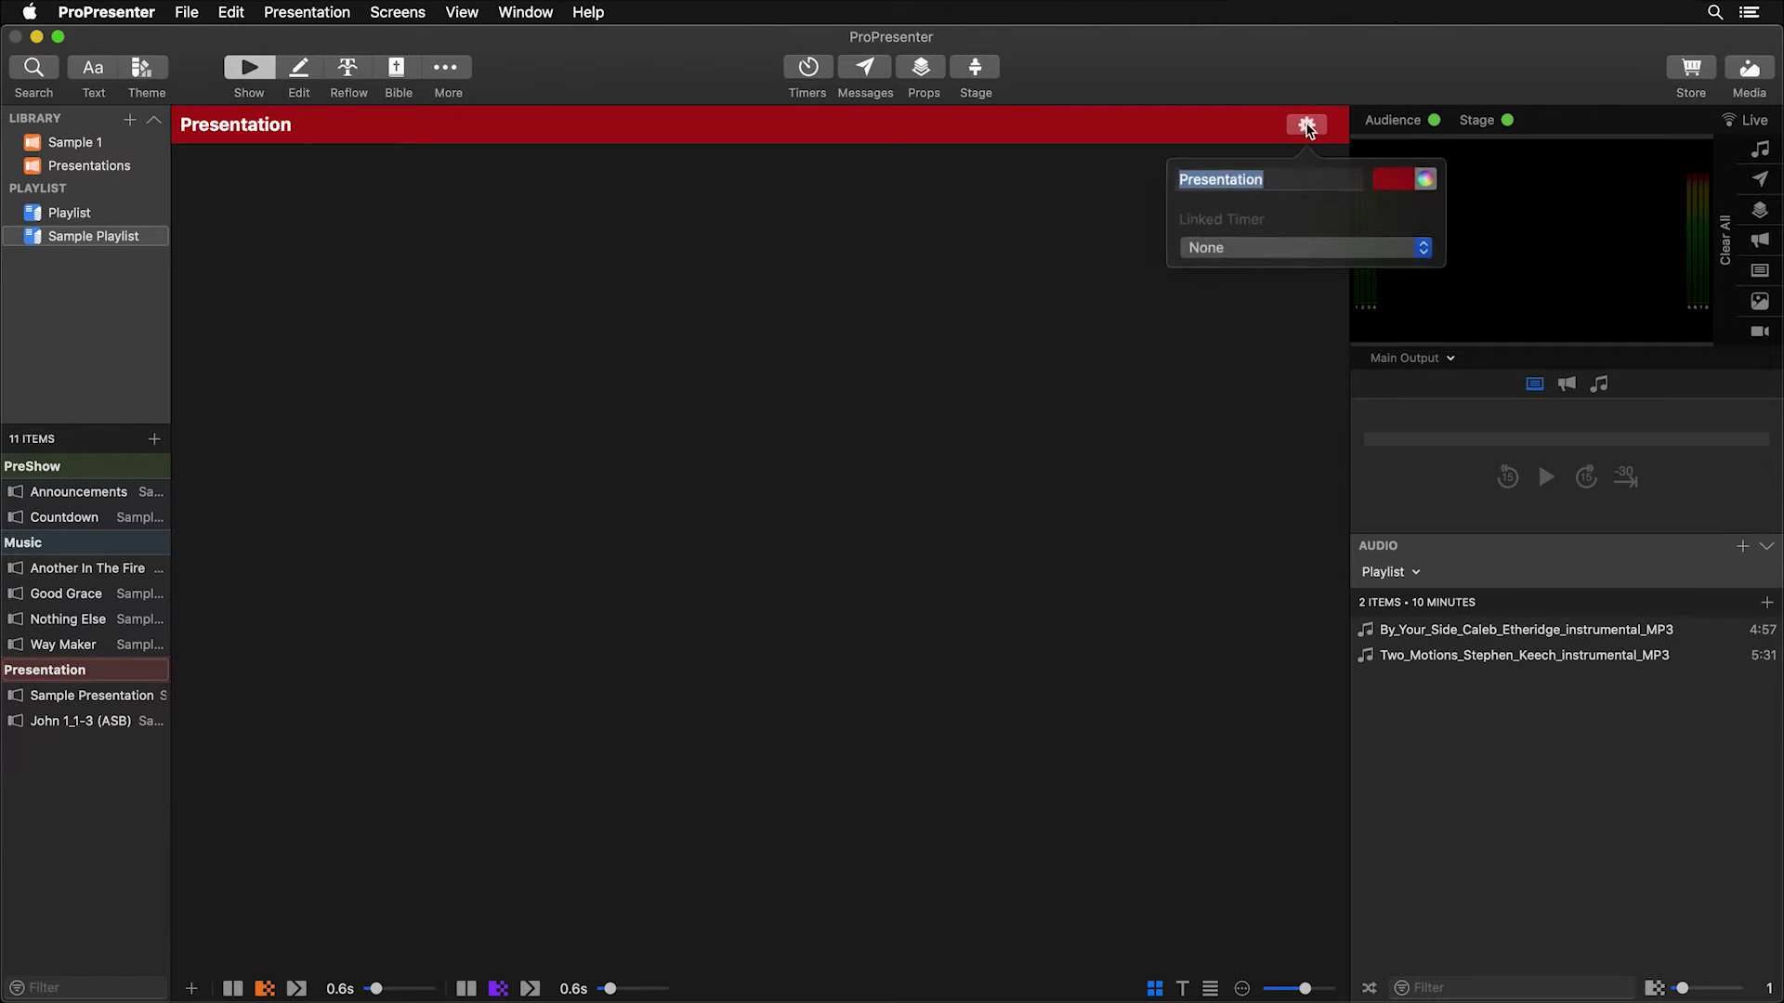
left_click(1250, 240)
left_click(1230, 317)
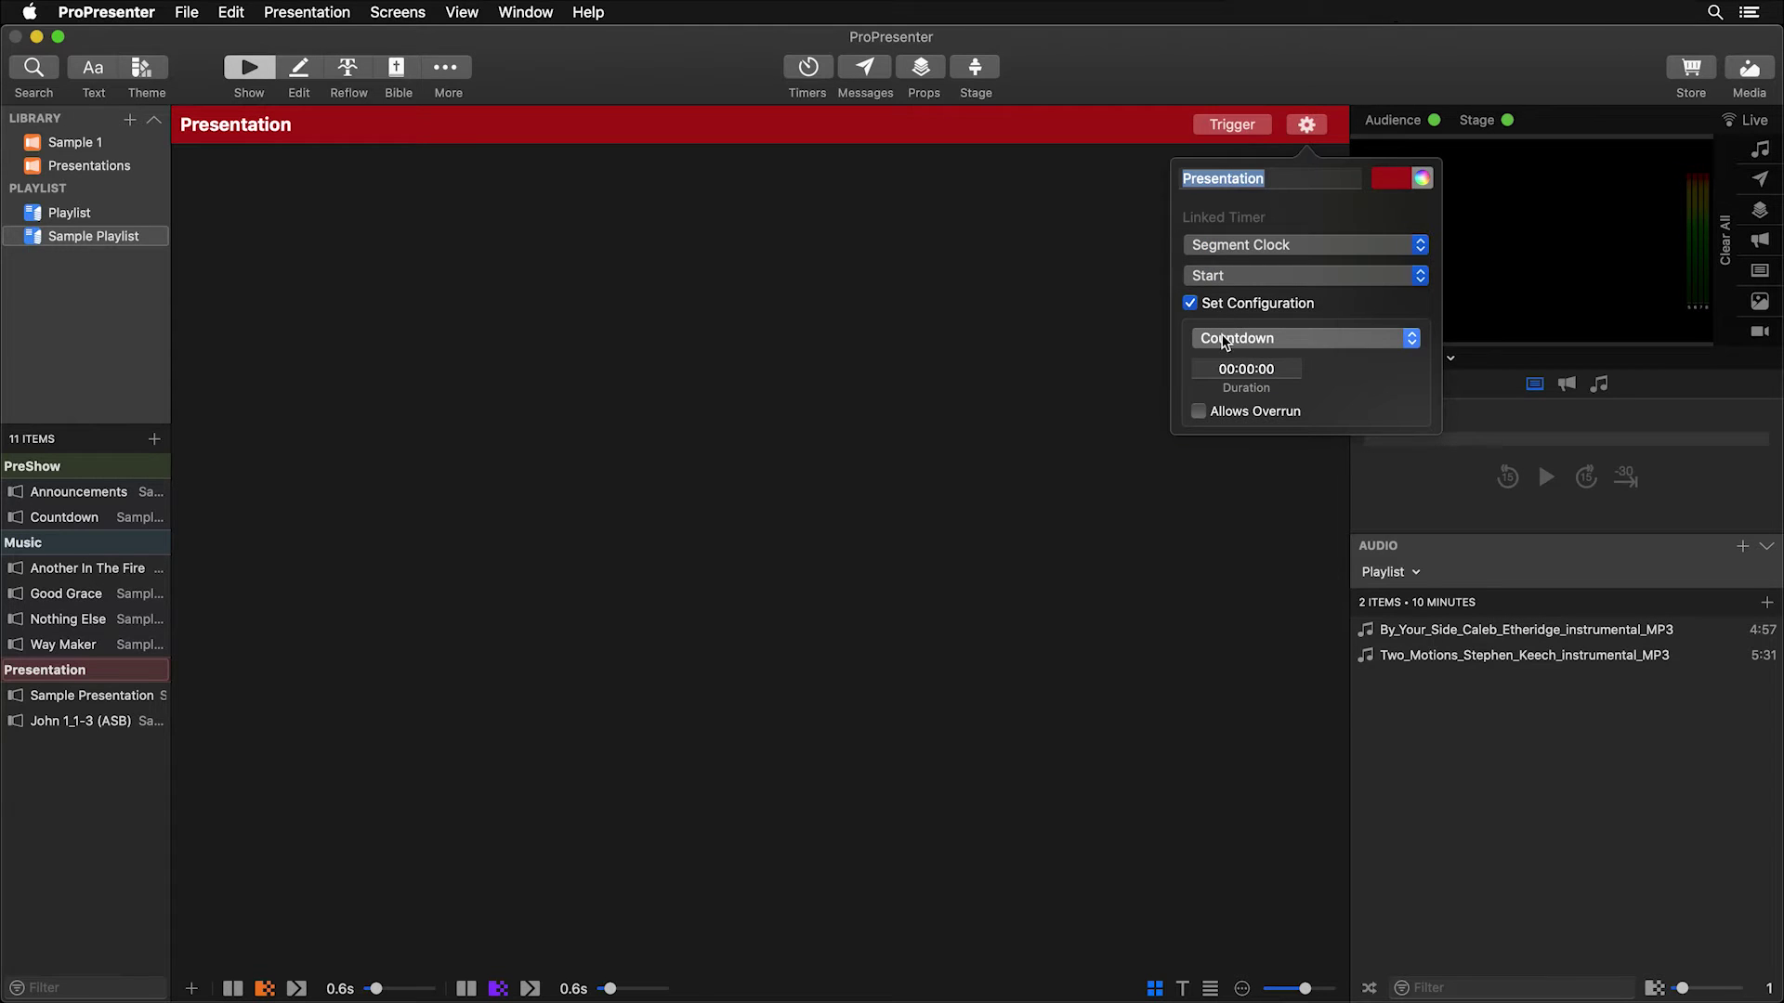
- Set the Presentation header's countdown duration to 20:00 and allow the timer to overrun
left_click(1254, 369)
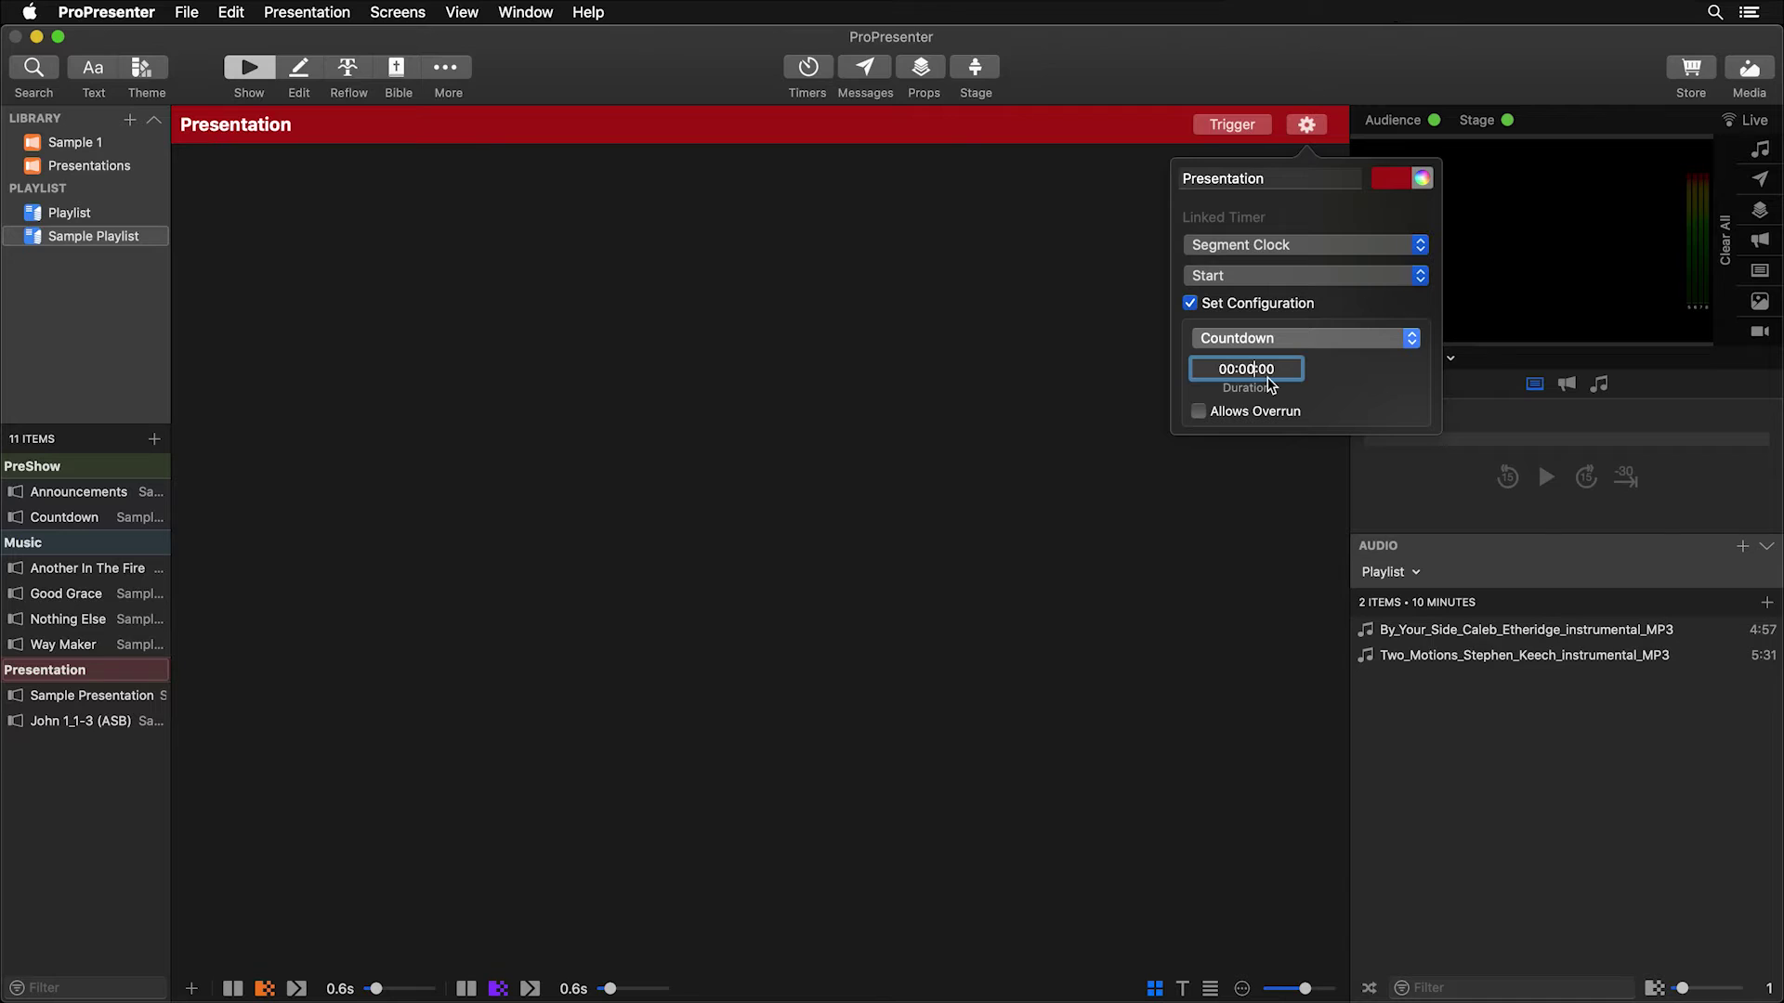
type("20:00")
key("Return")
left_click(1198, 413)
- Open the Countdown presentation and try to add a Timer action from the Action Palette to its slide
left_click(93, 519)
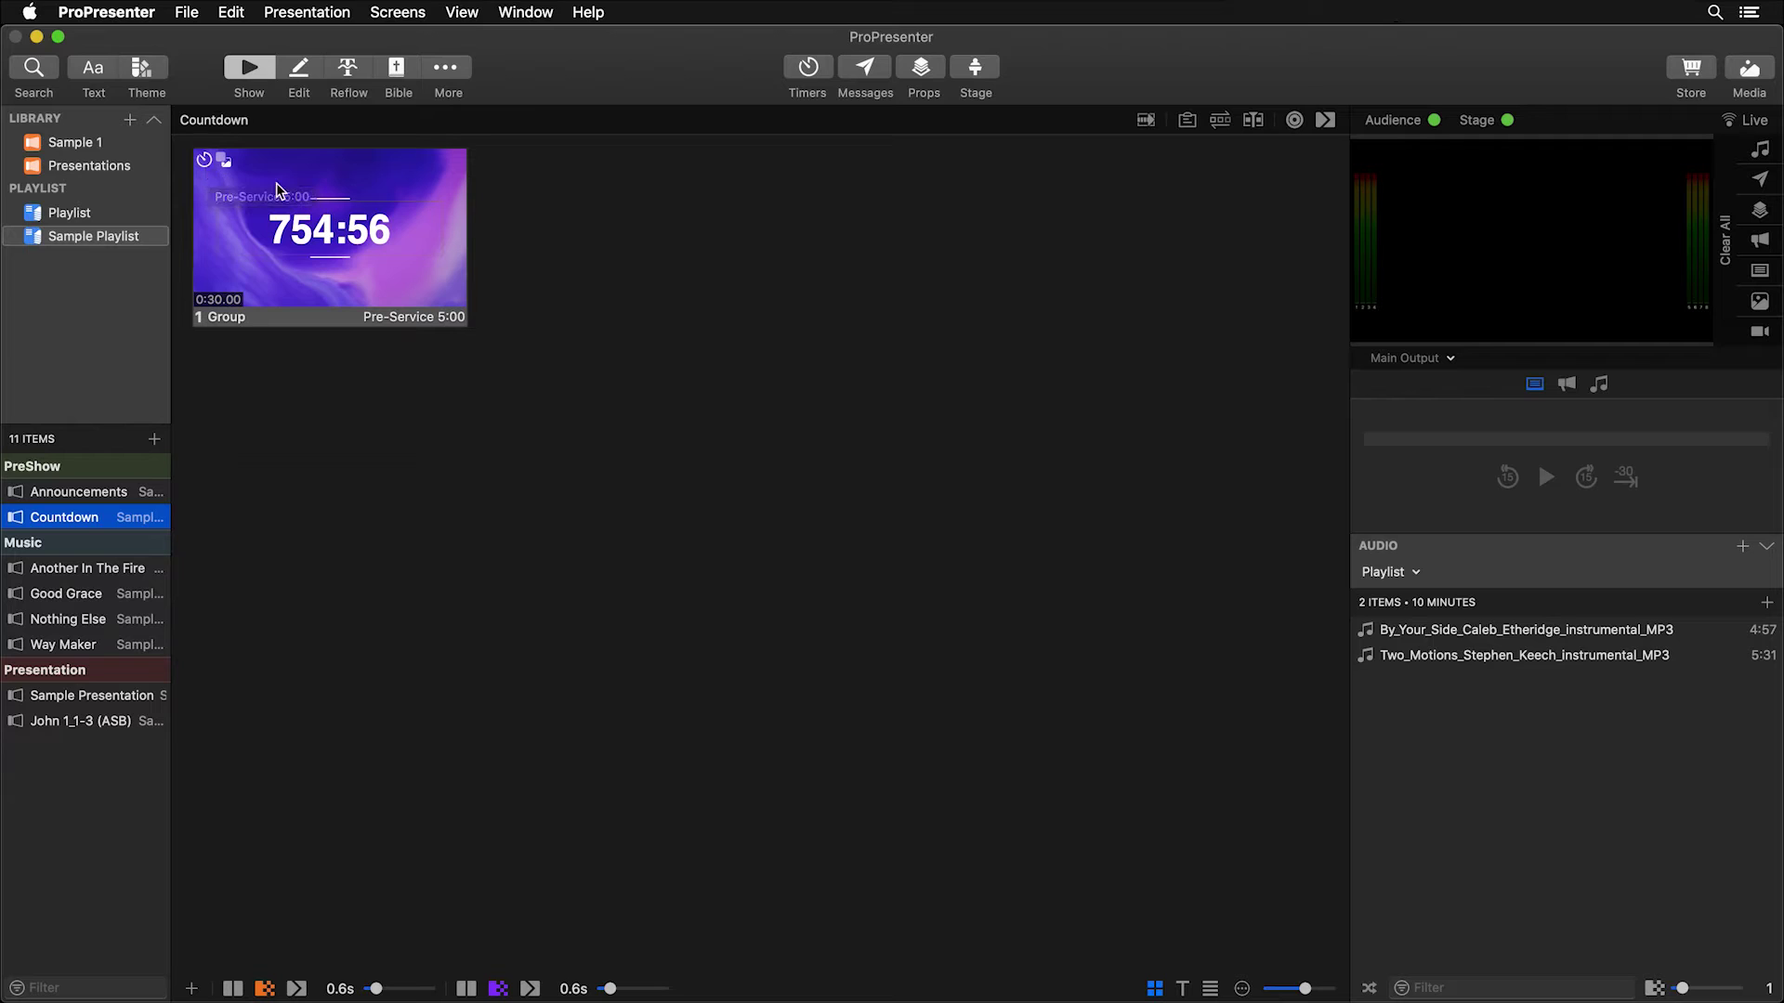
left_click(478, 17)
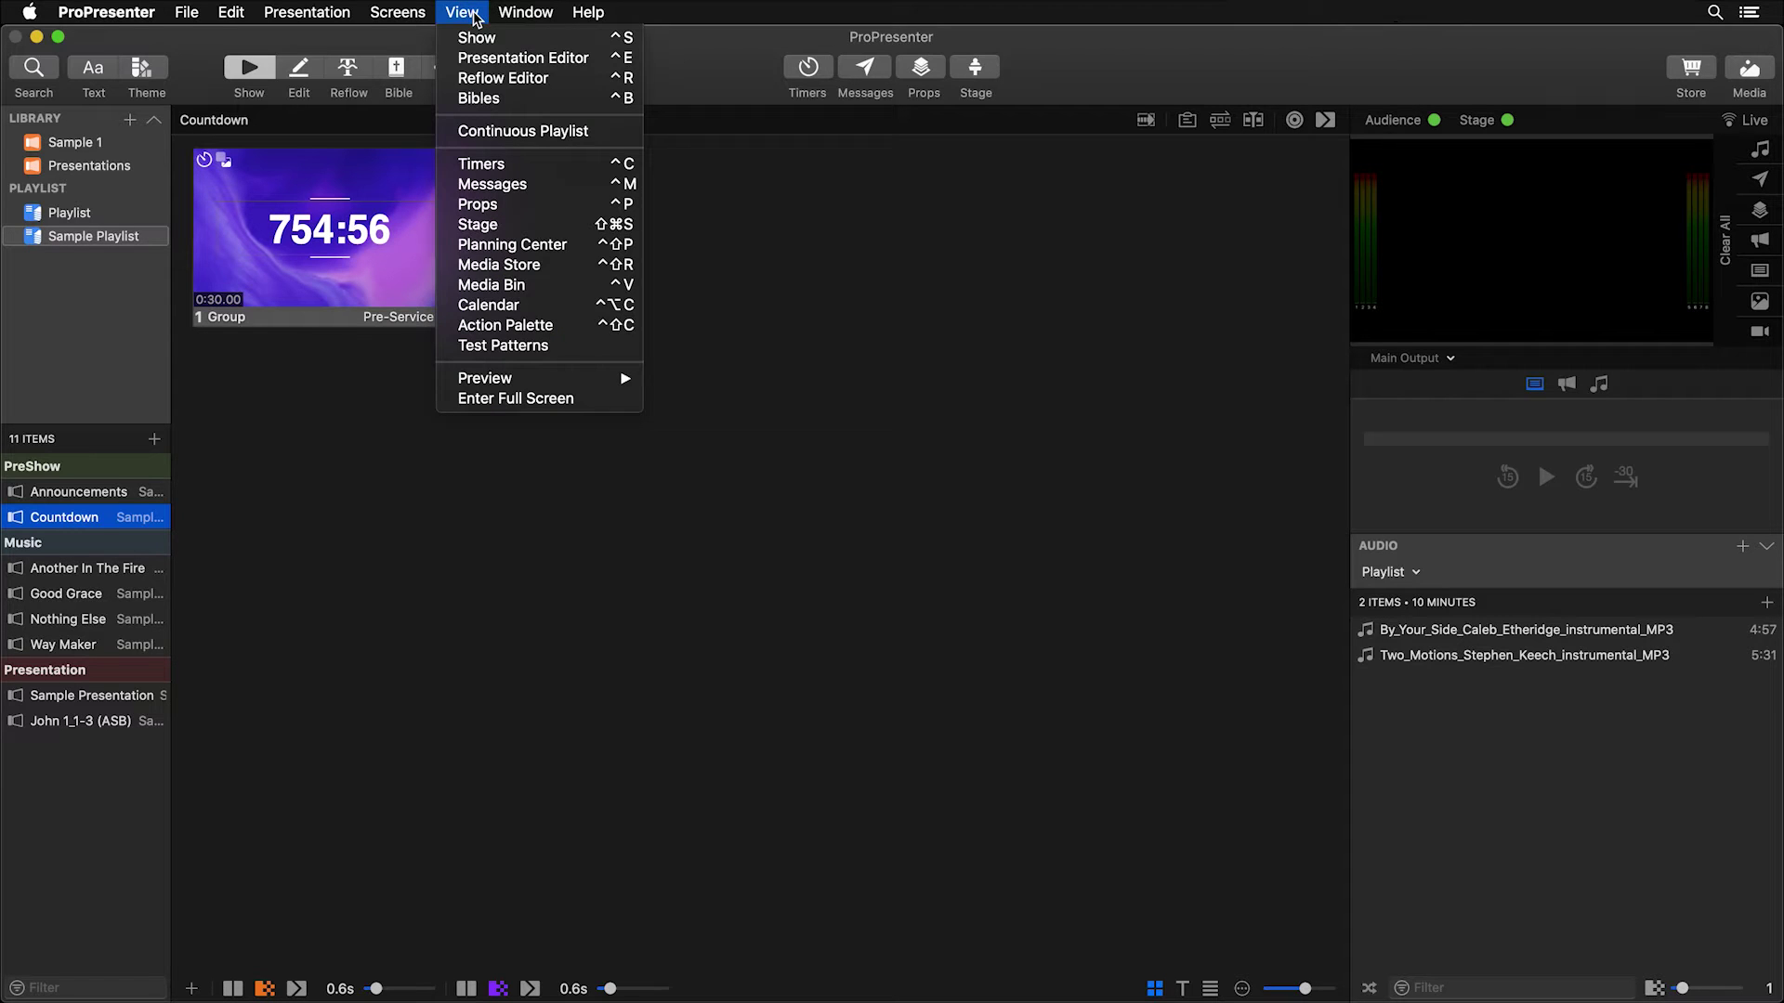
left_click(533, 327)
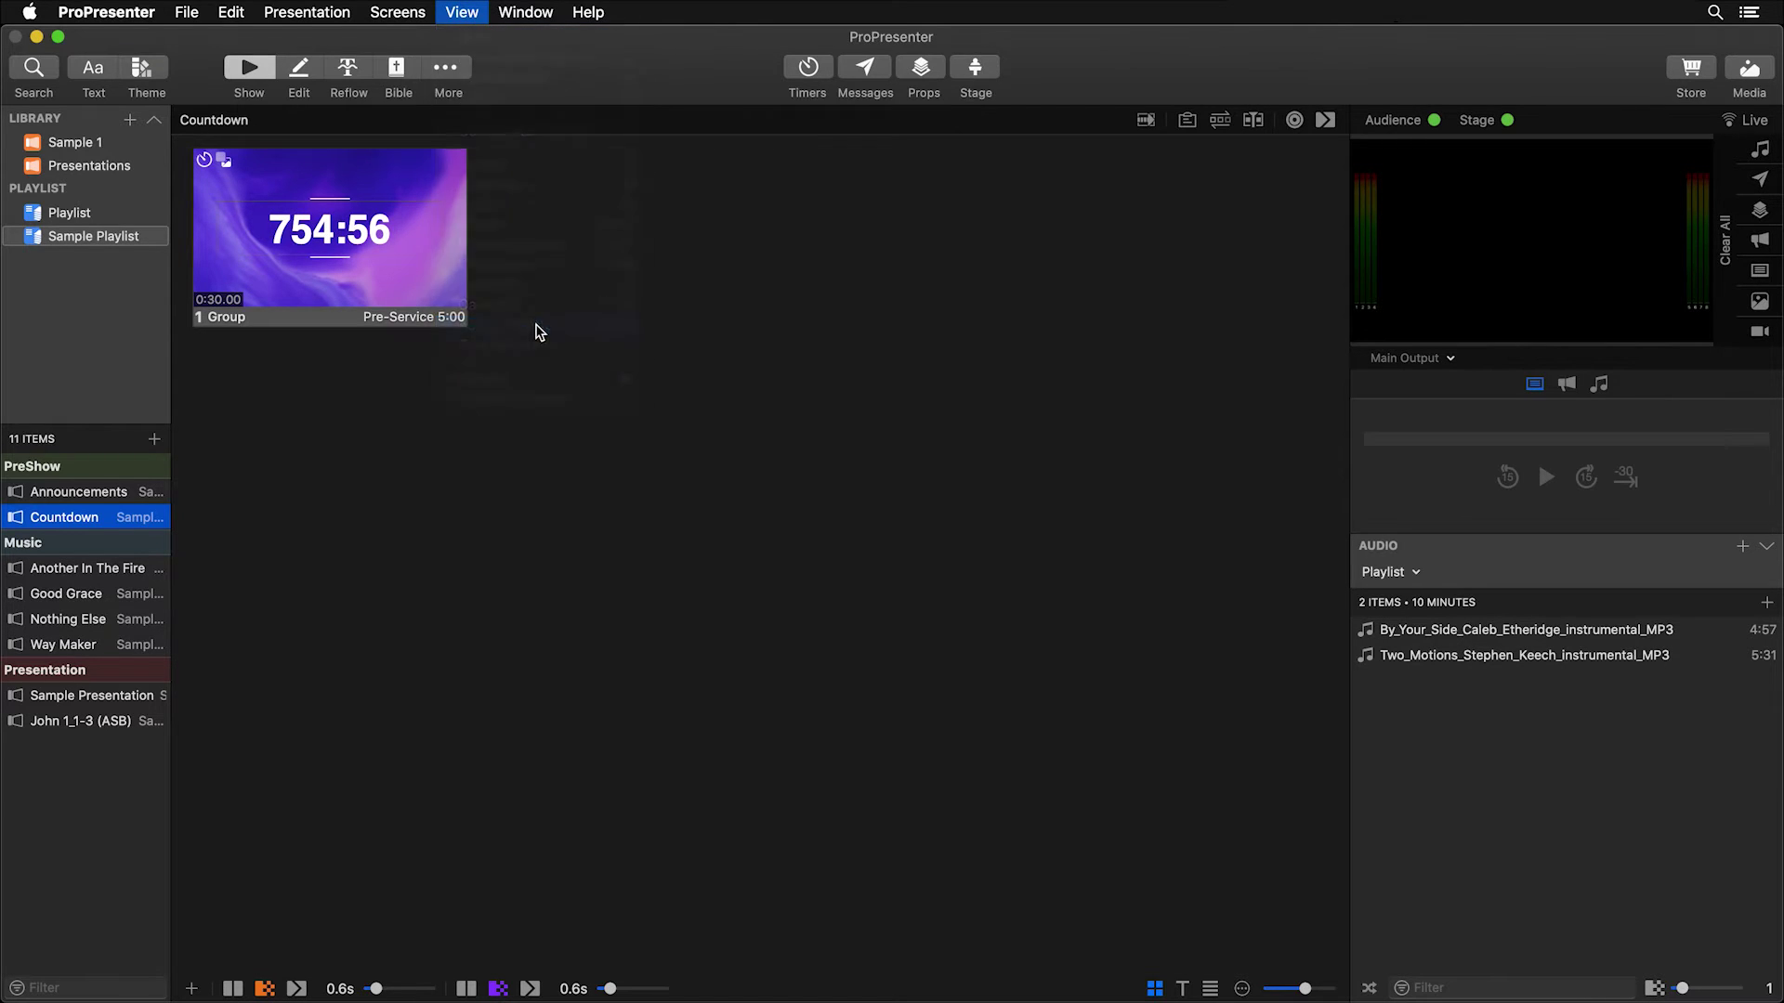
left_click_drag(711, 500, 556, 426)
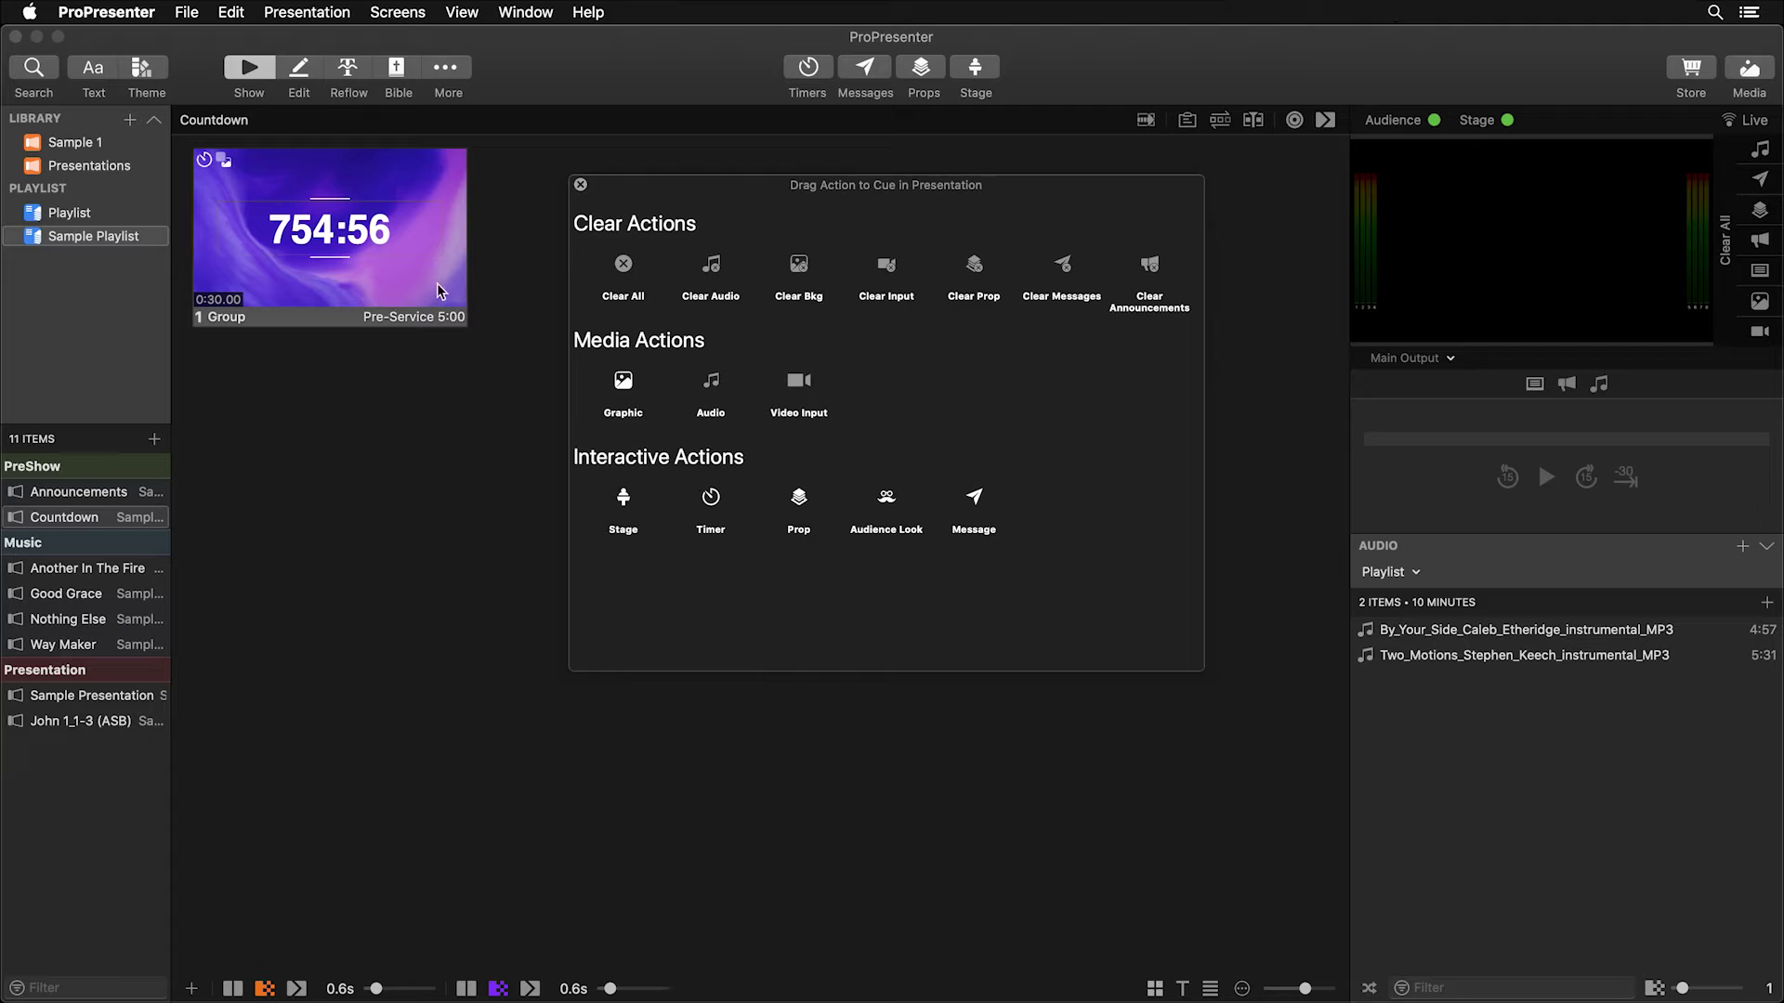
- Inspect the countdown slide's existing timer action and its timer choices, keep Countdown selected, and trigger the slide
right_click(285, 233)
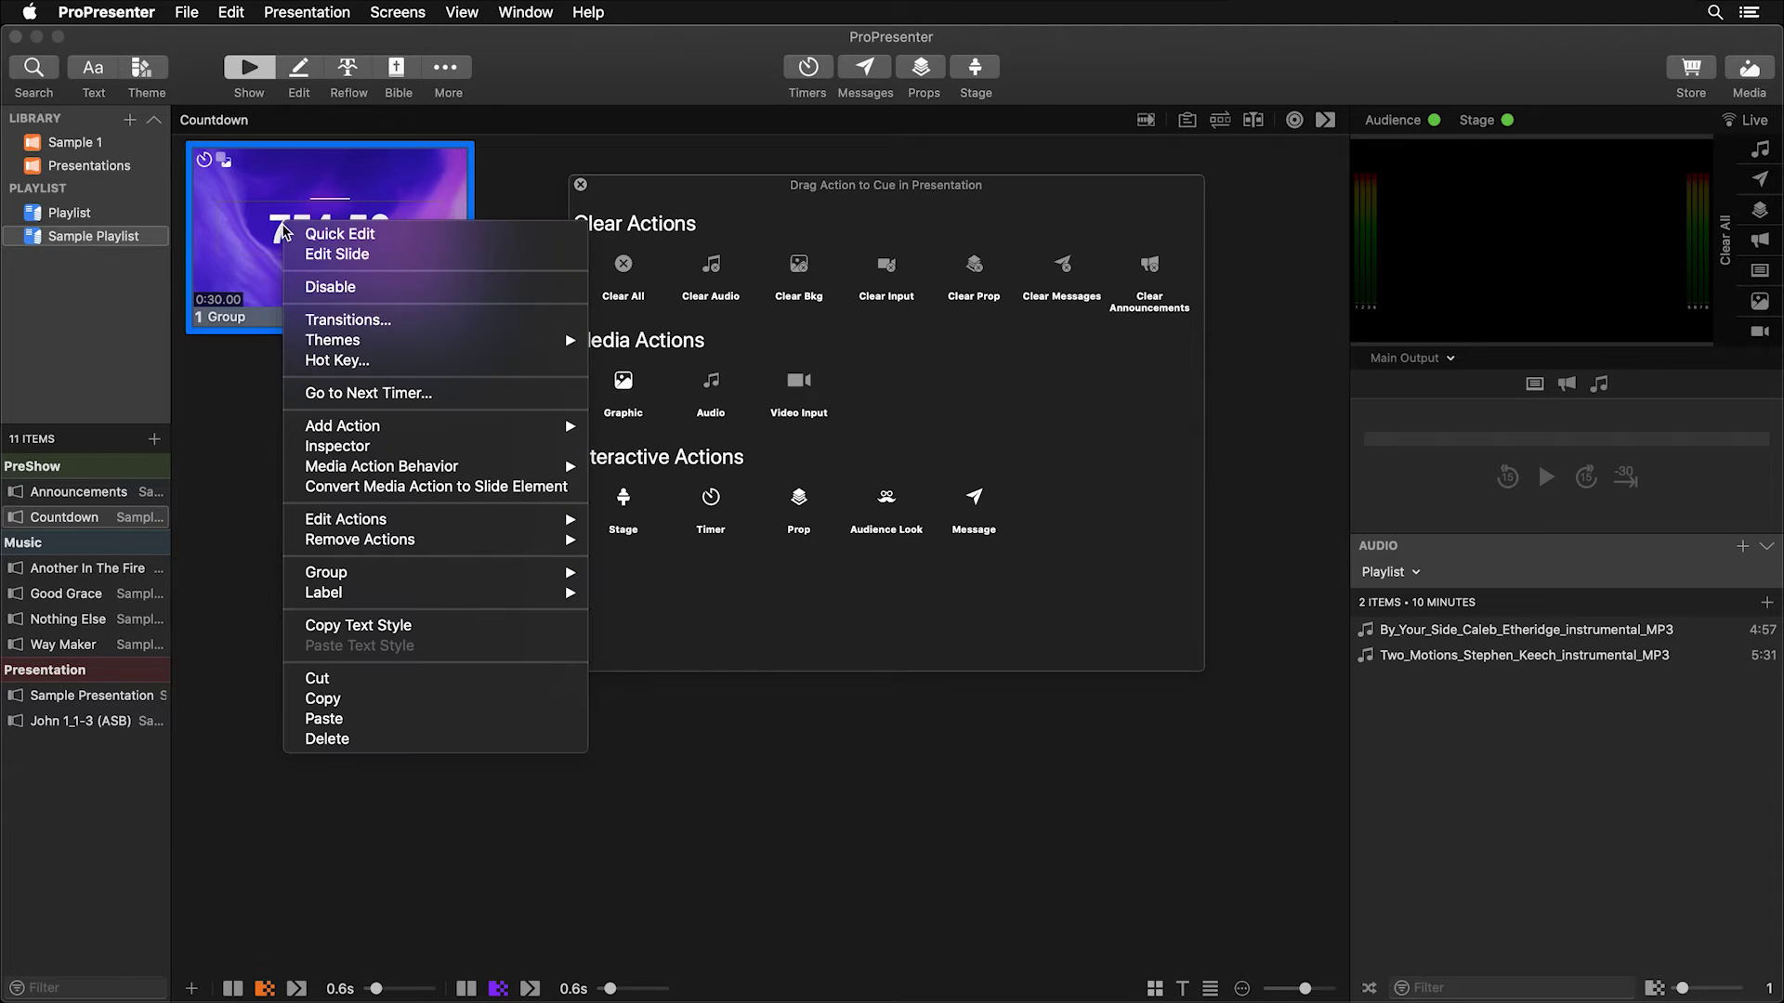
mouse_move(449, 524)
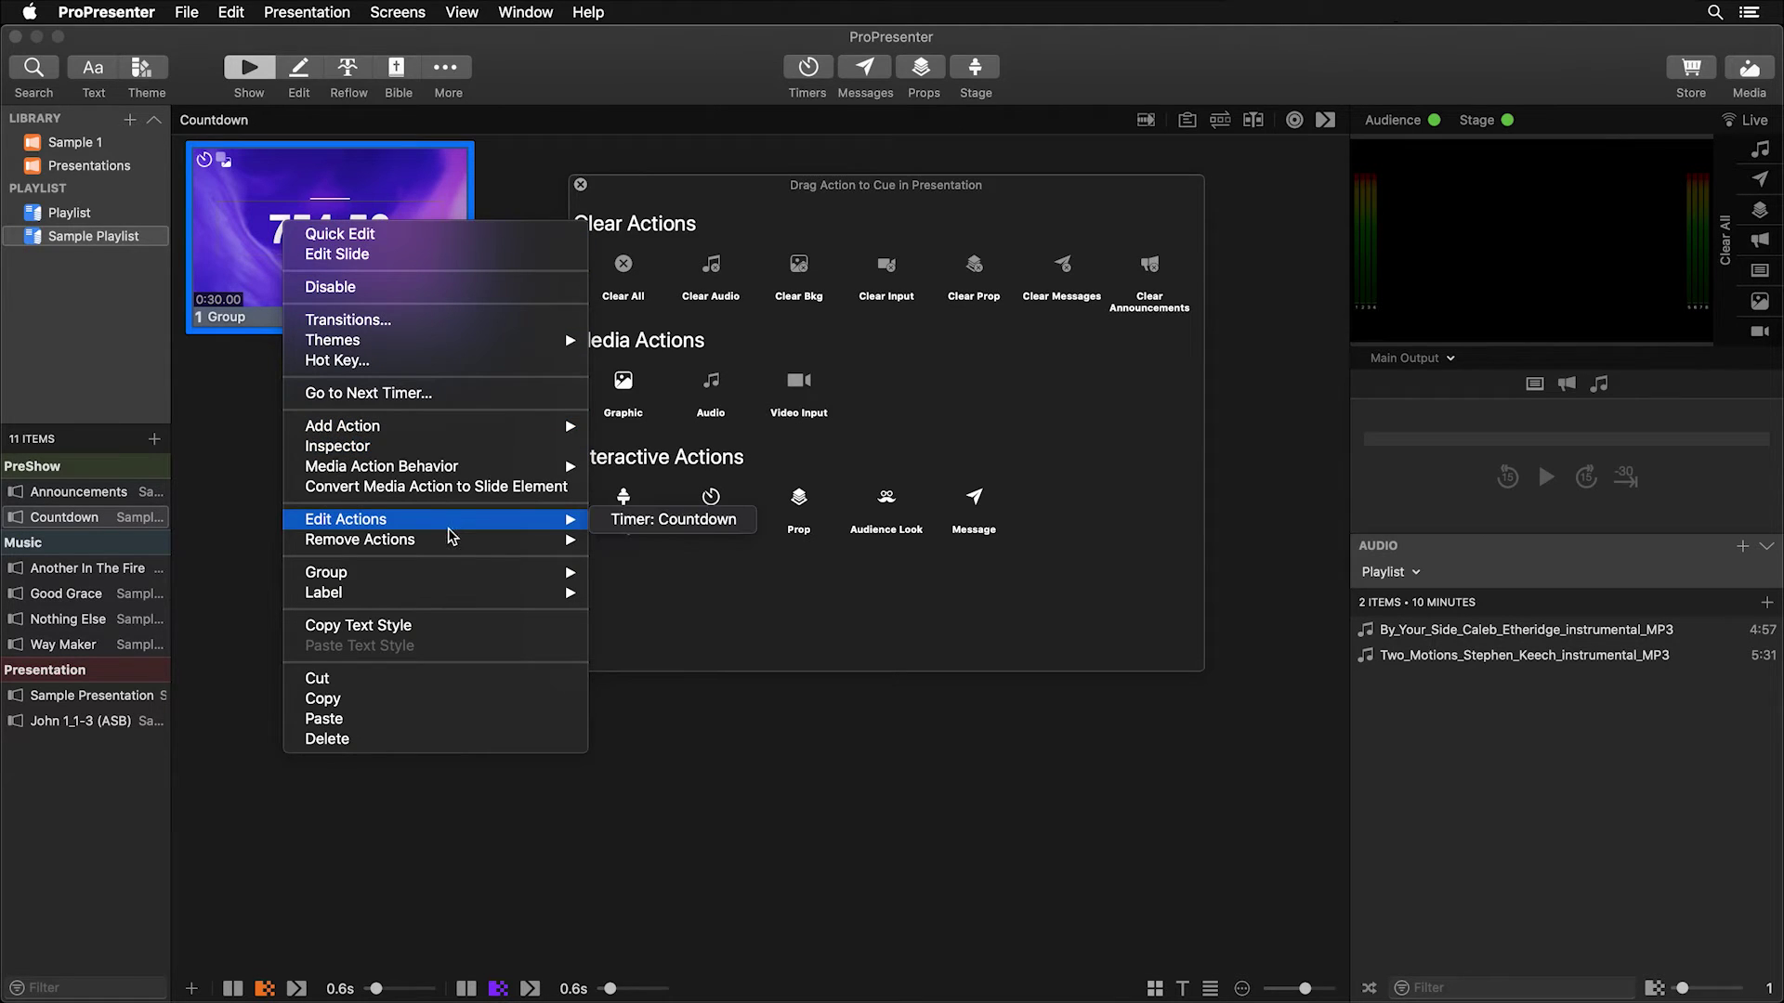
left_click(650, 522)
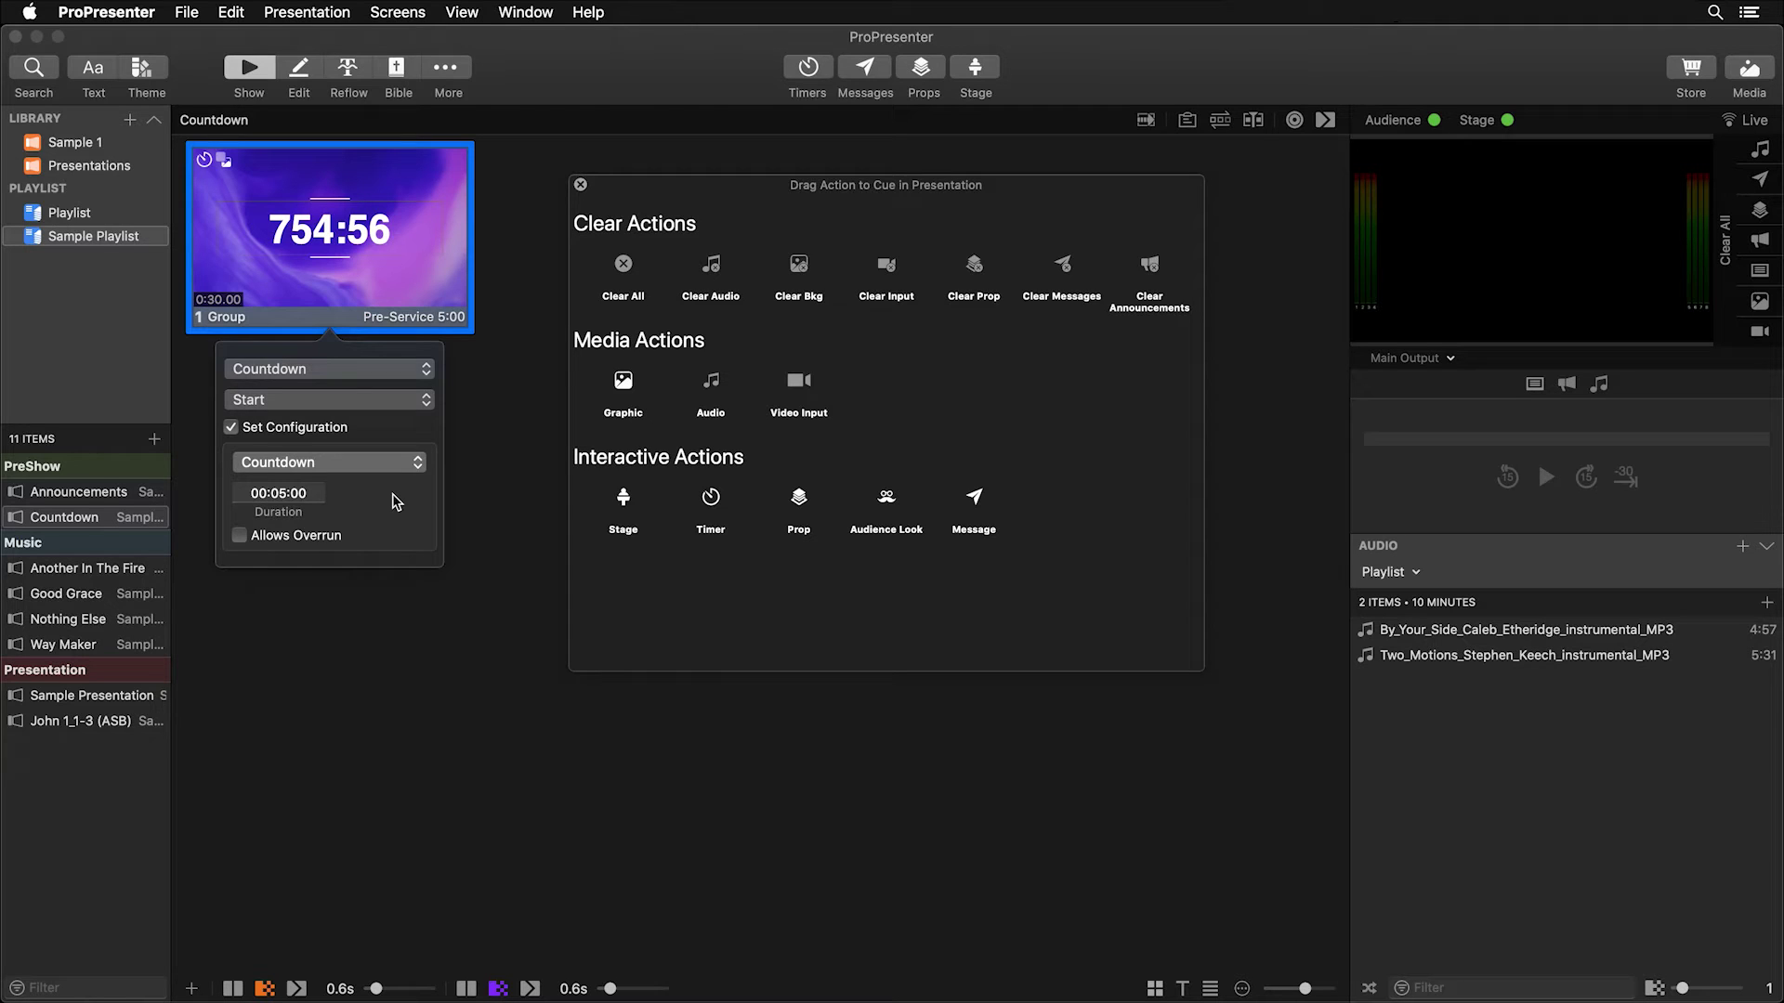
left_click(321, 365)
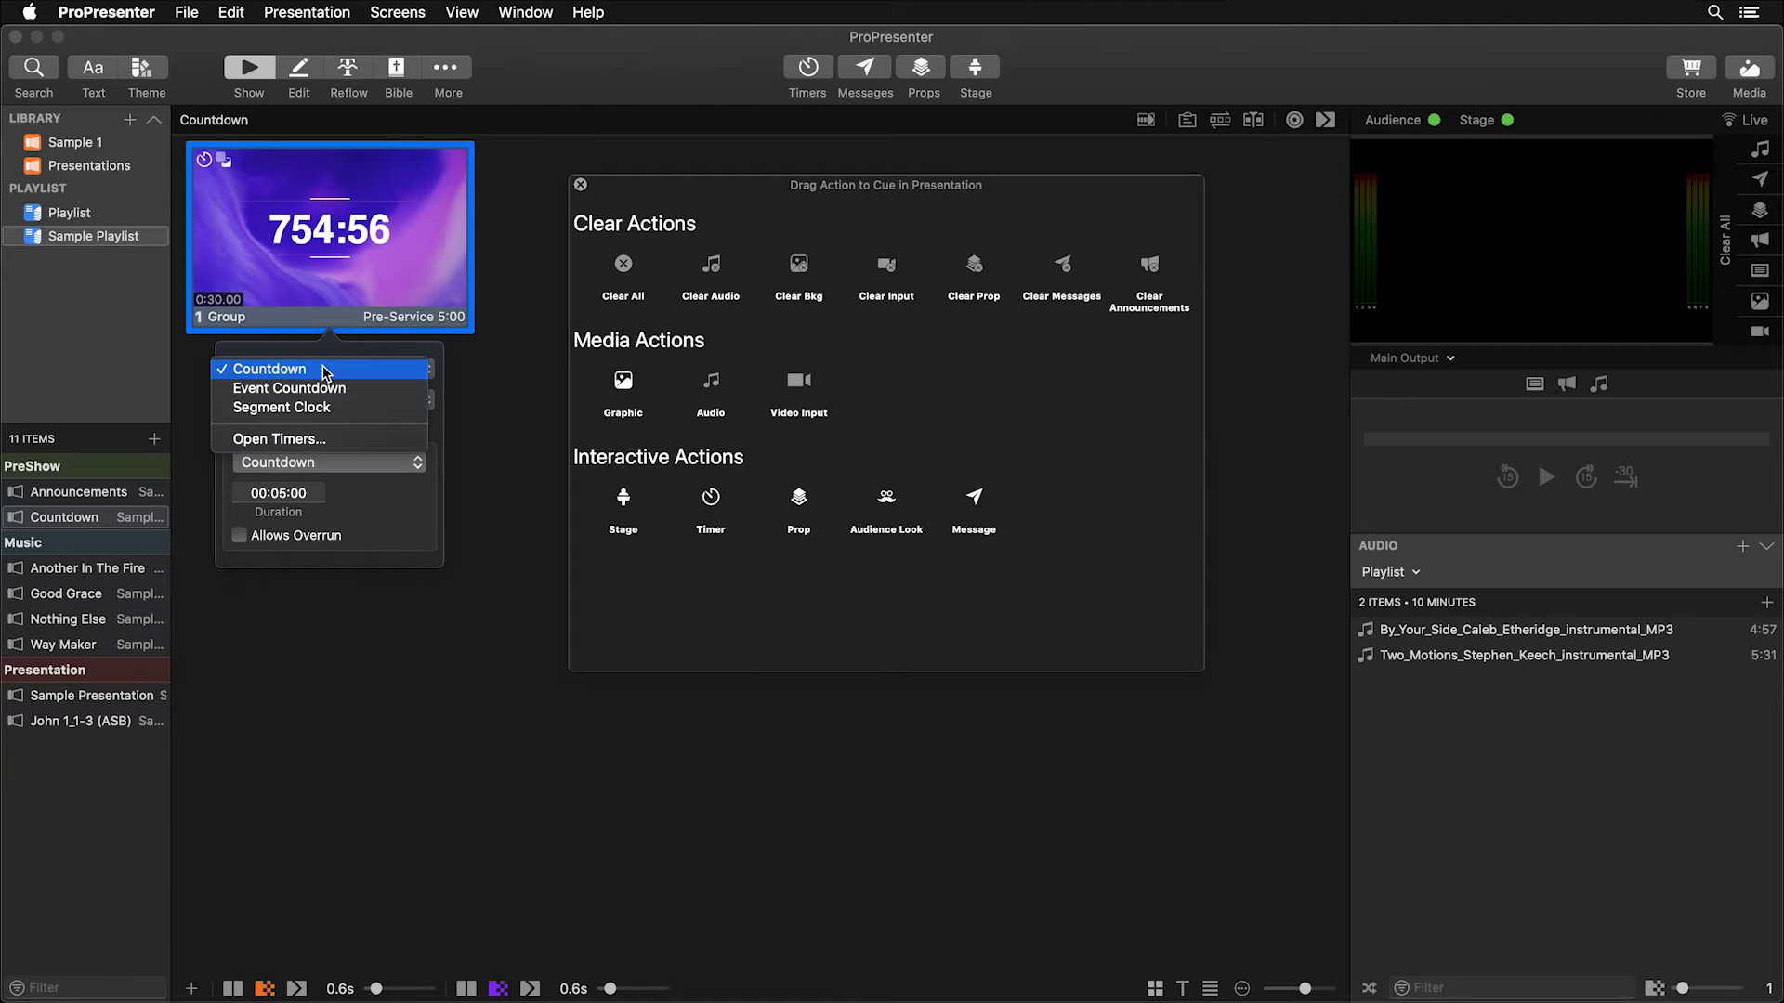
left_click(322, 365)
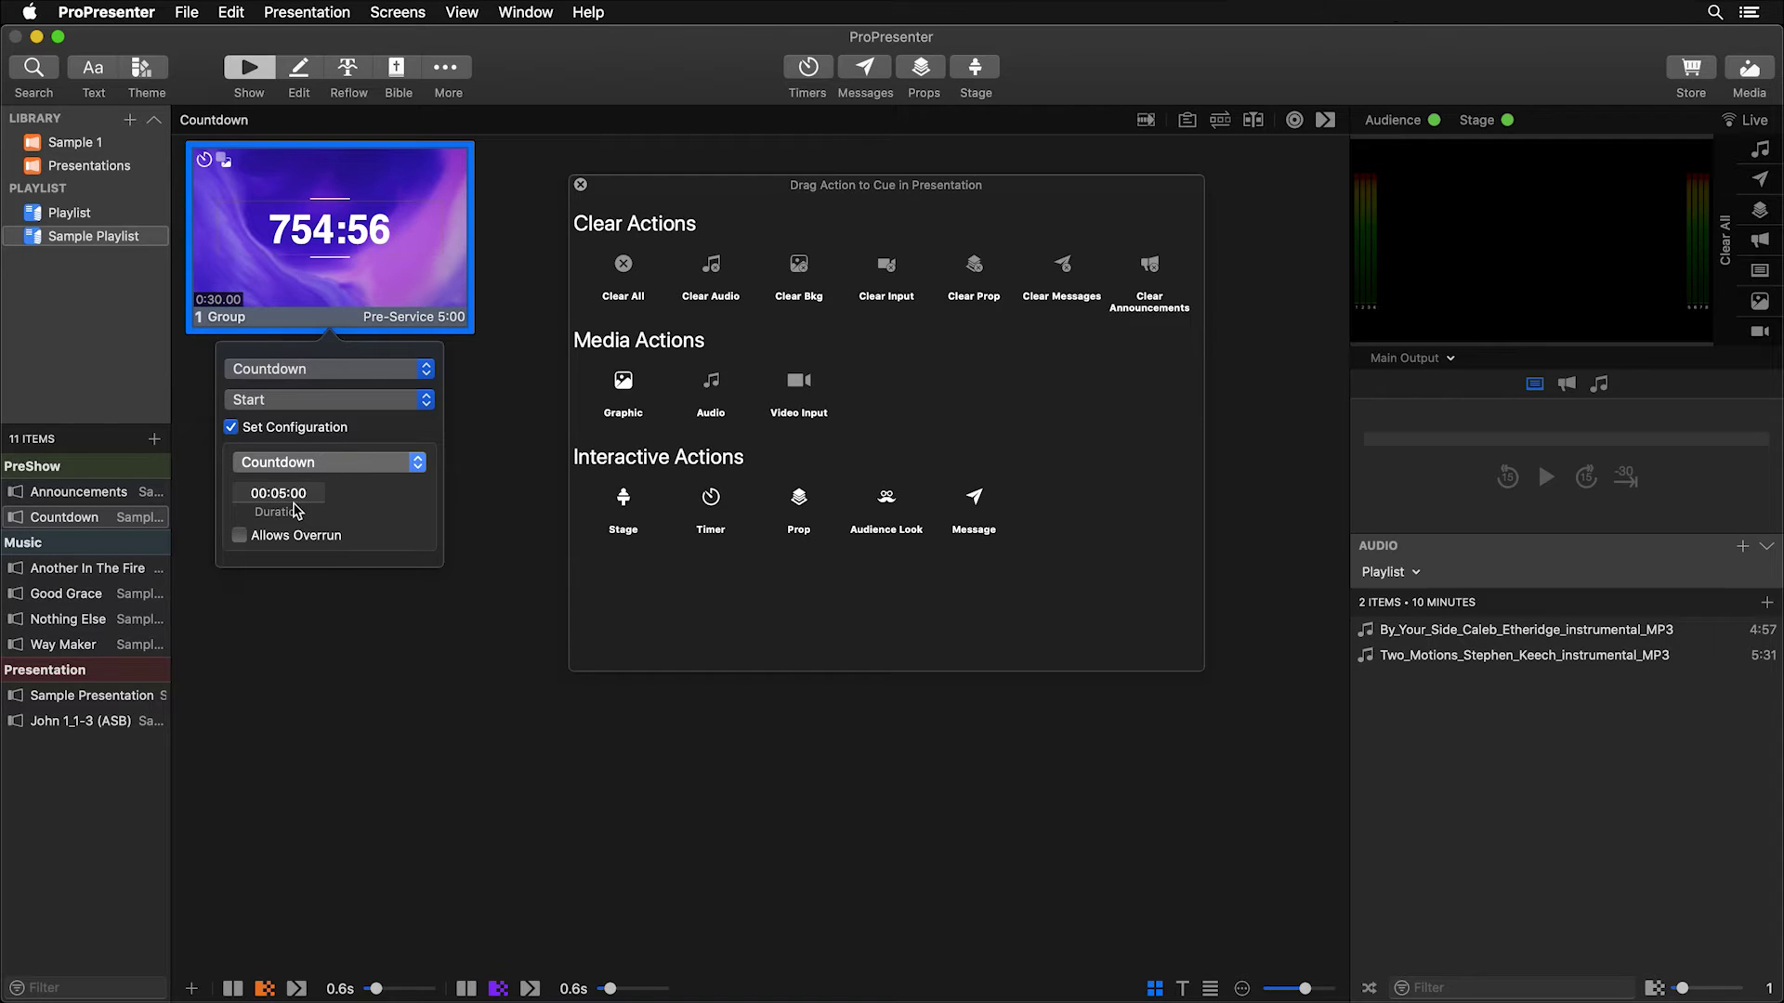
left_click(358, 675)
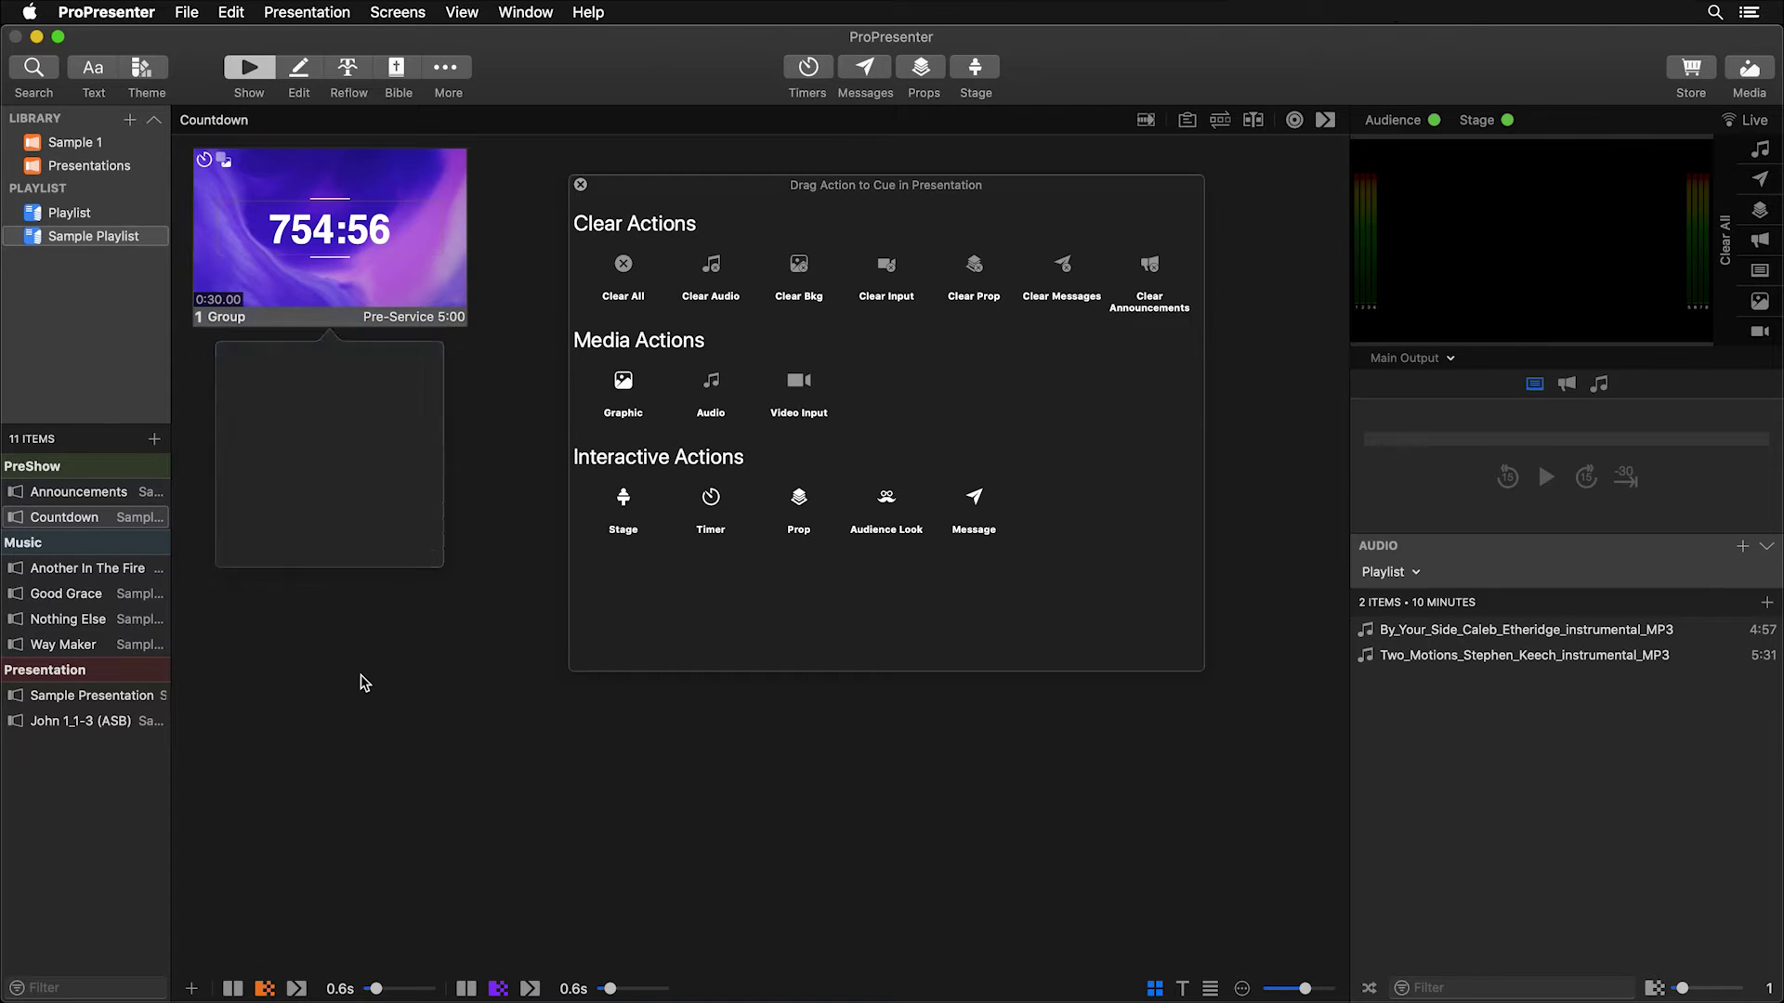
left_click(345, 251)
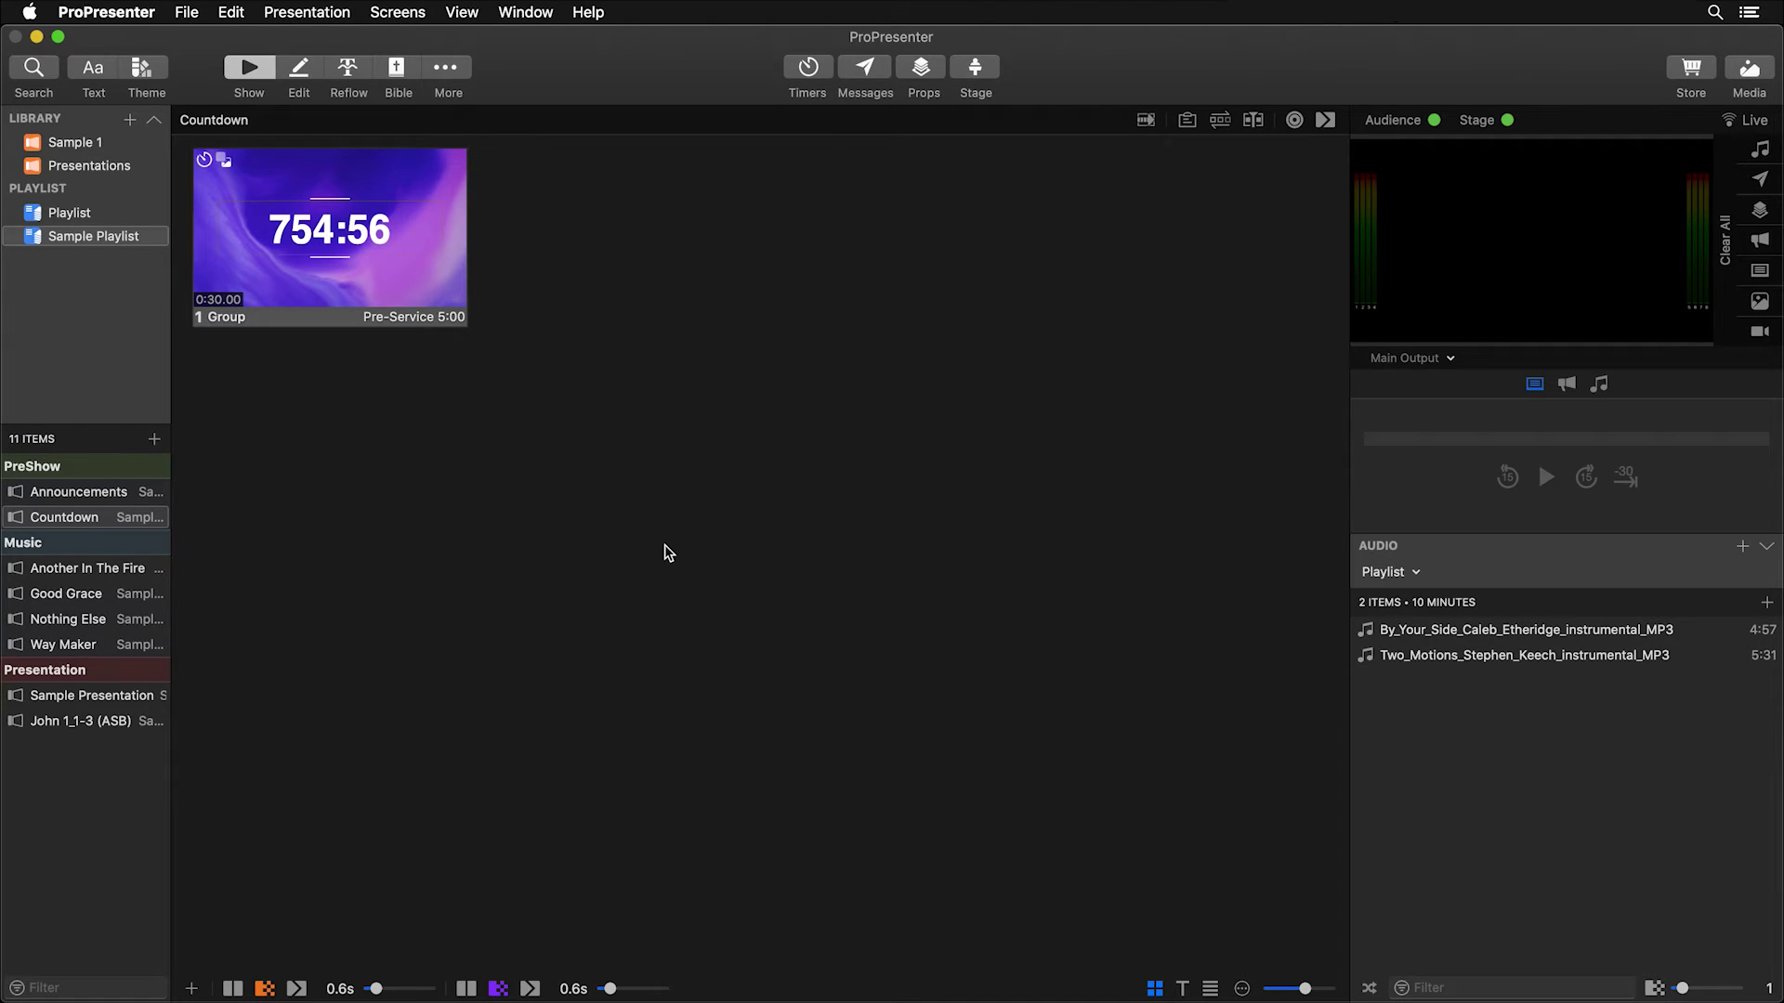
- Open the Announcements presentation for editing and resize the WELCOME slide's text box to about 669 x 87 over the GREAT TO SEE YOU HERE line
left_click(104, 495)
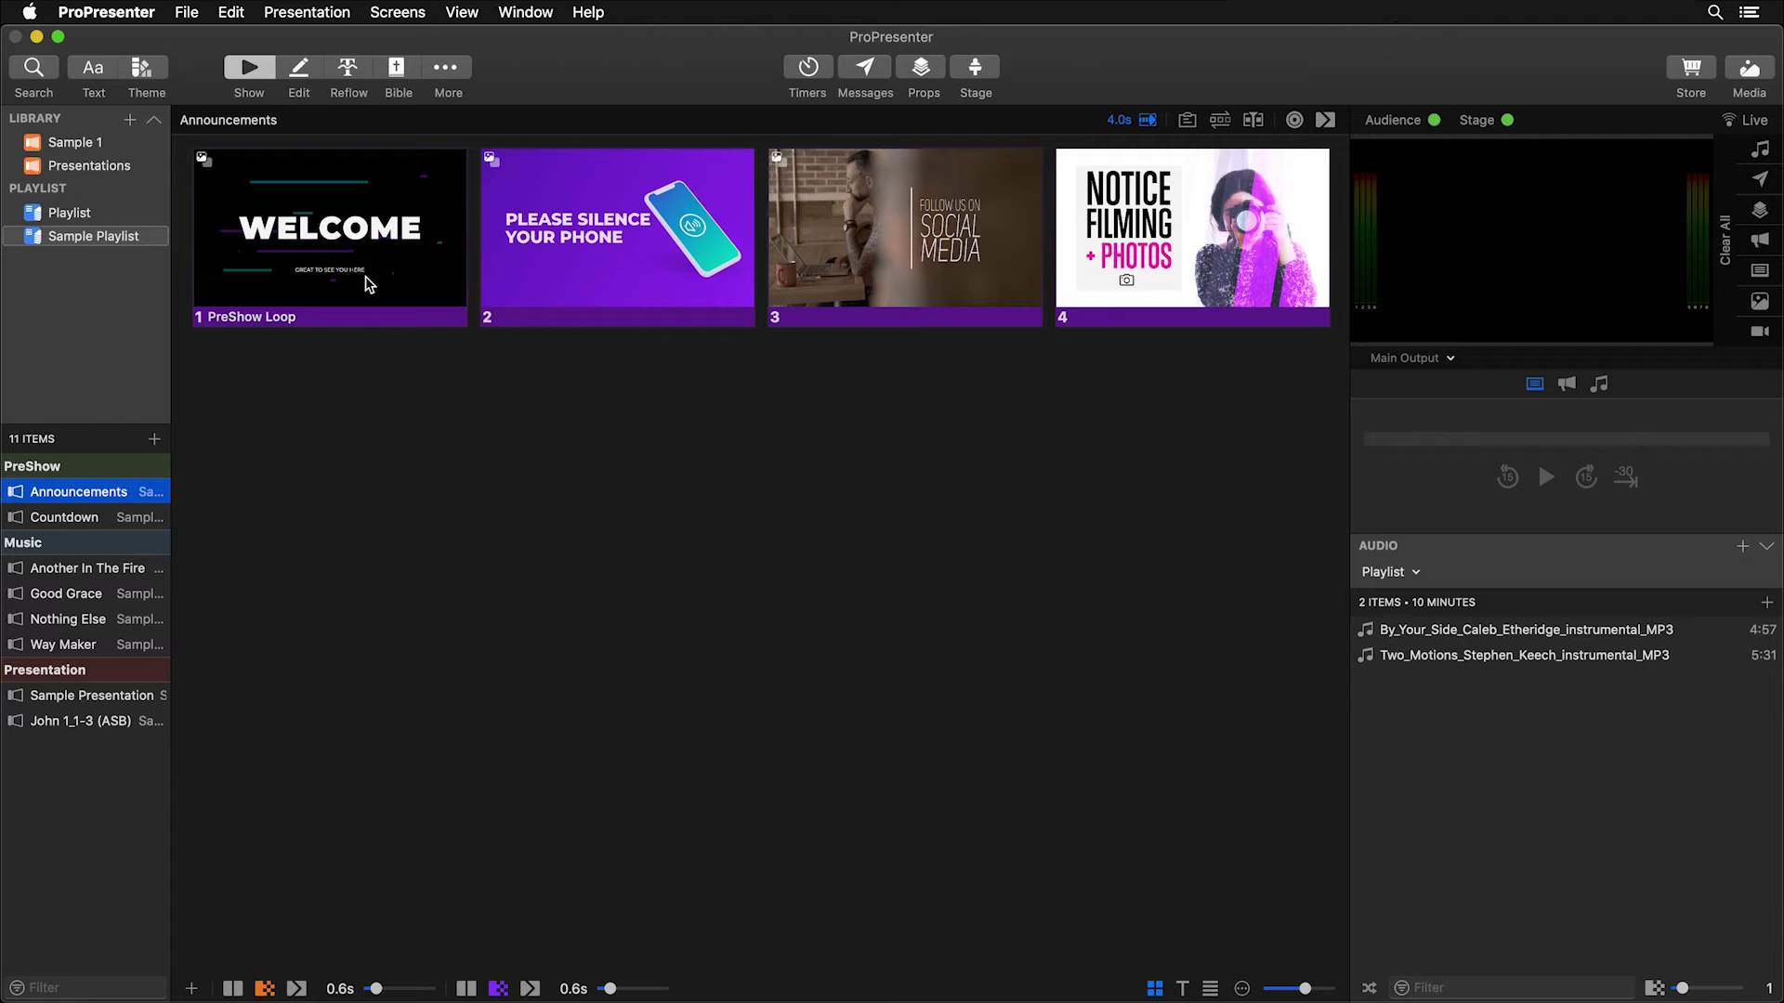
left_click(299, 70)
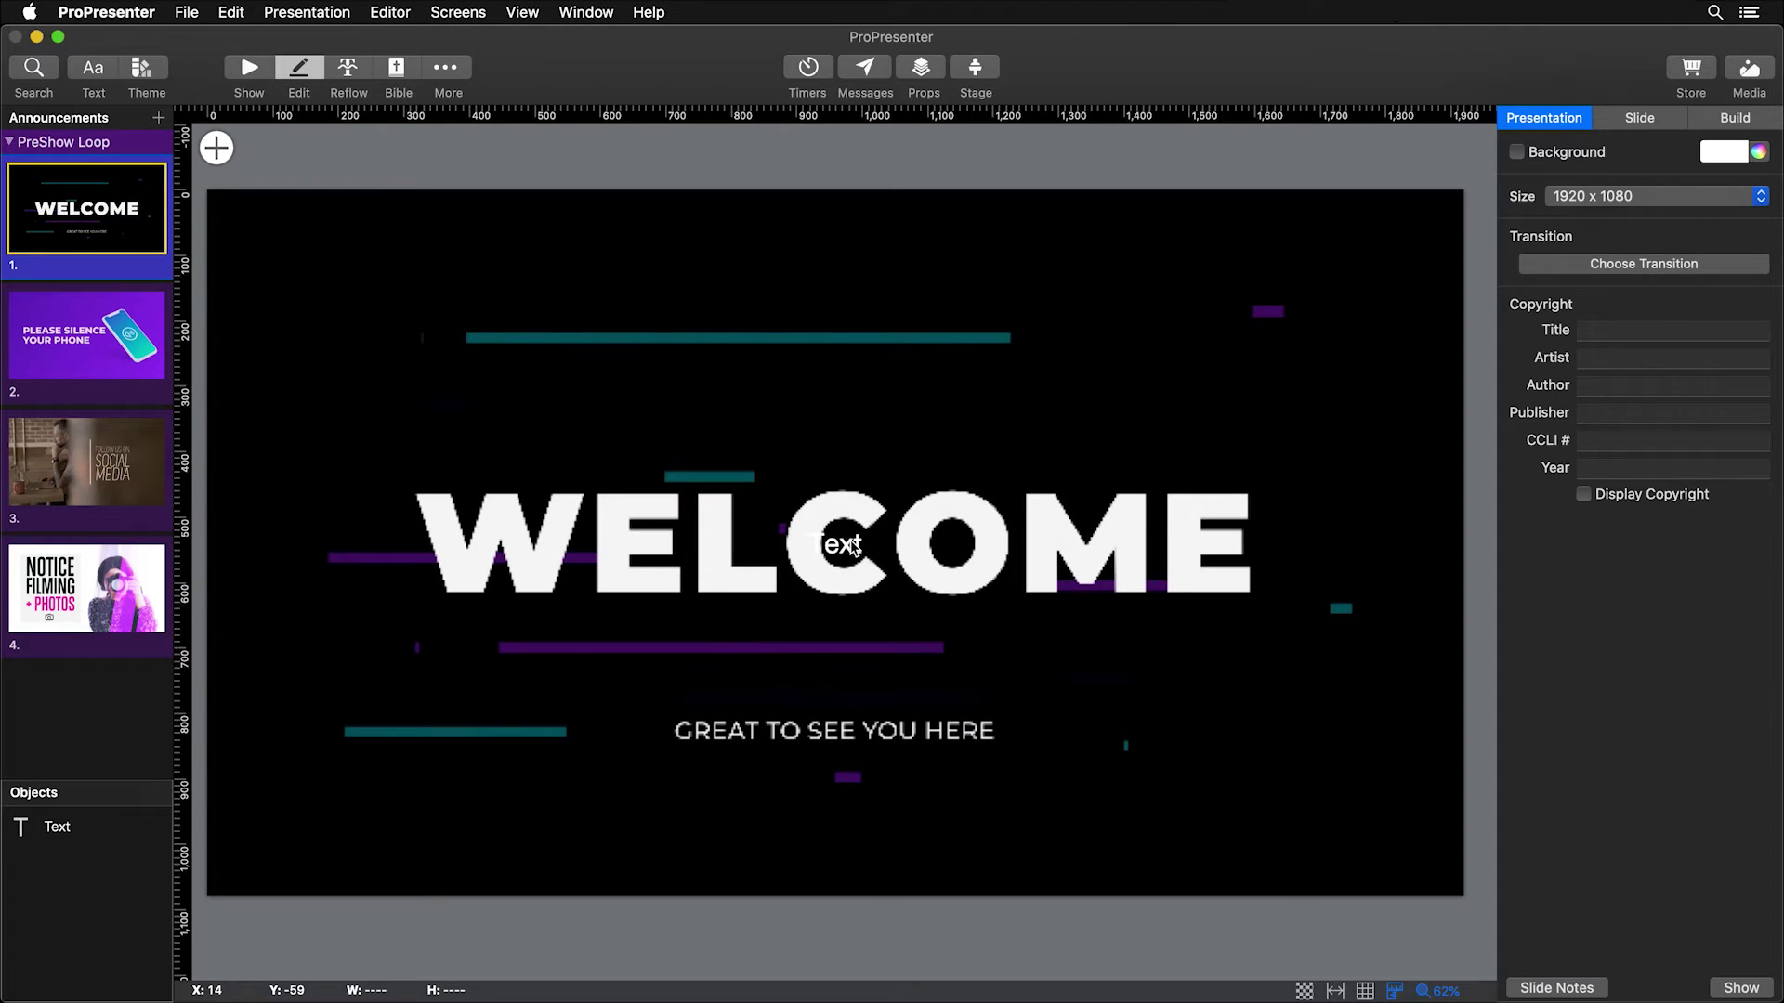
left_click(853, 547)
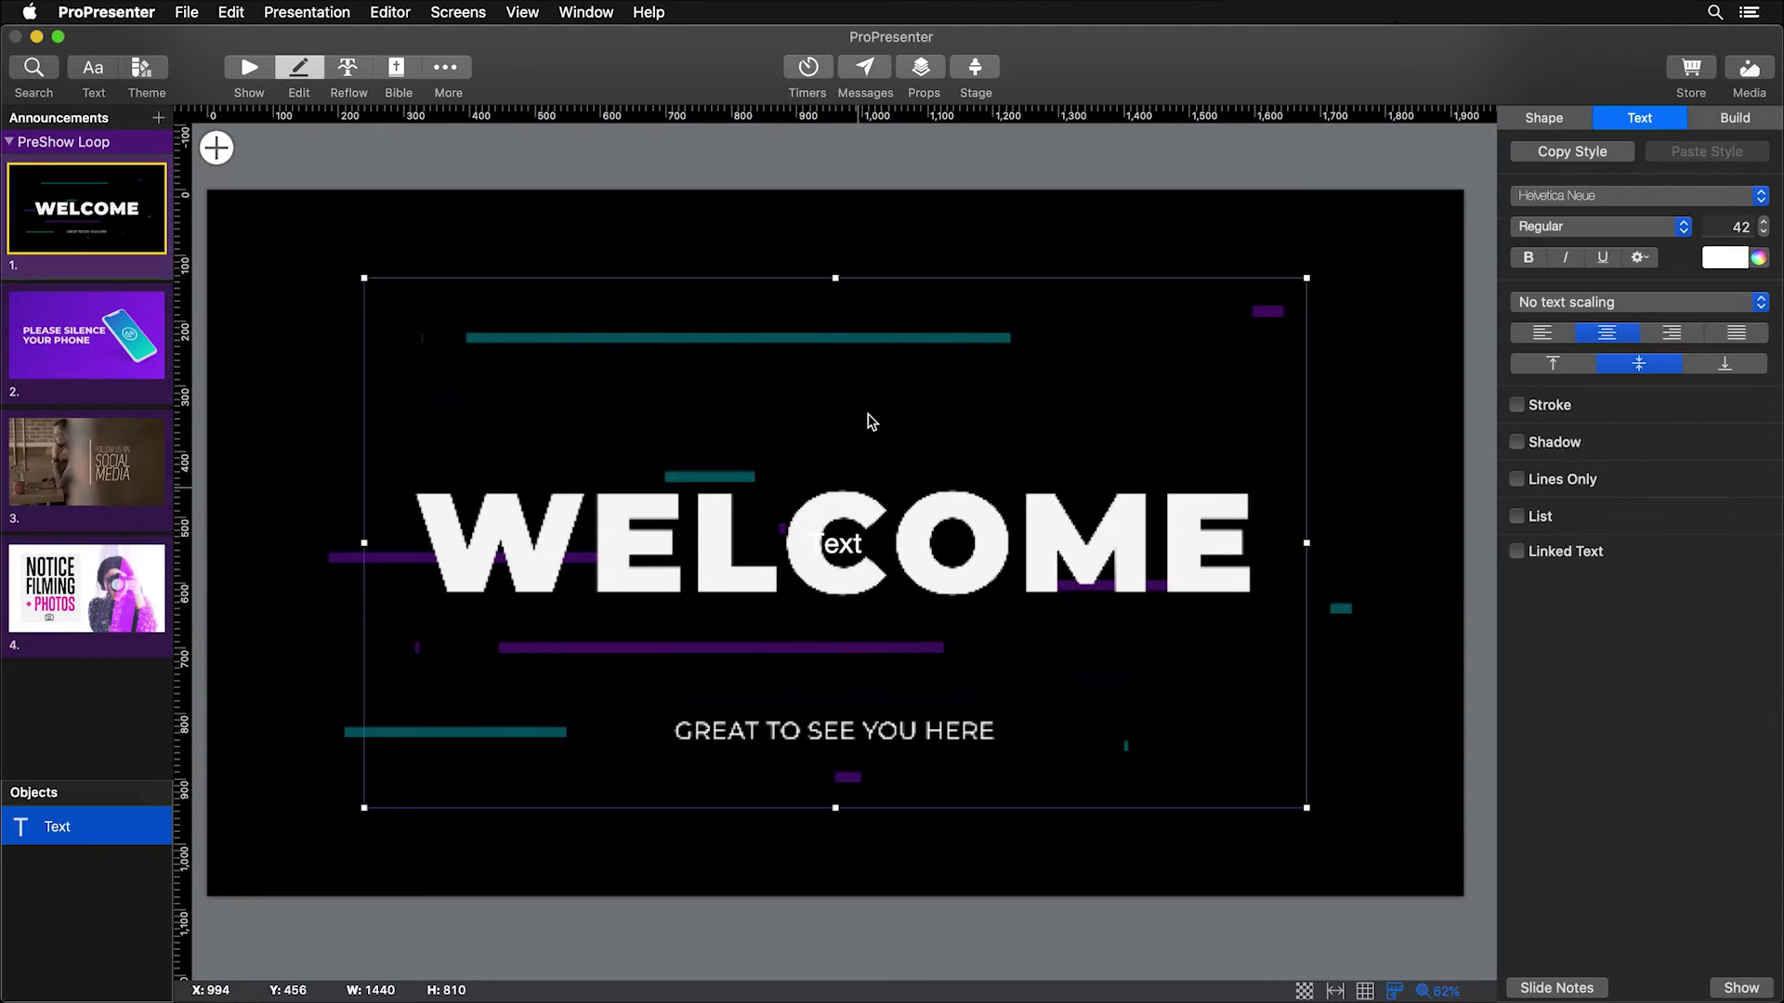
left_click(217, 147)
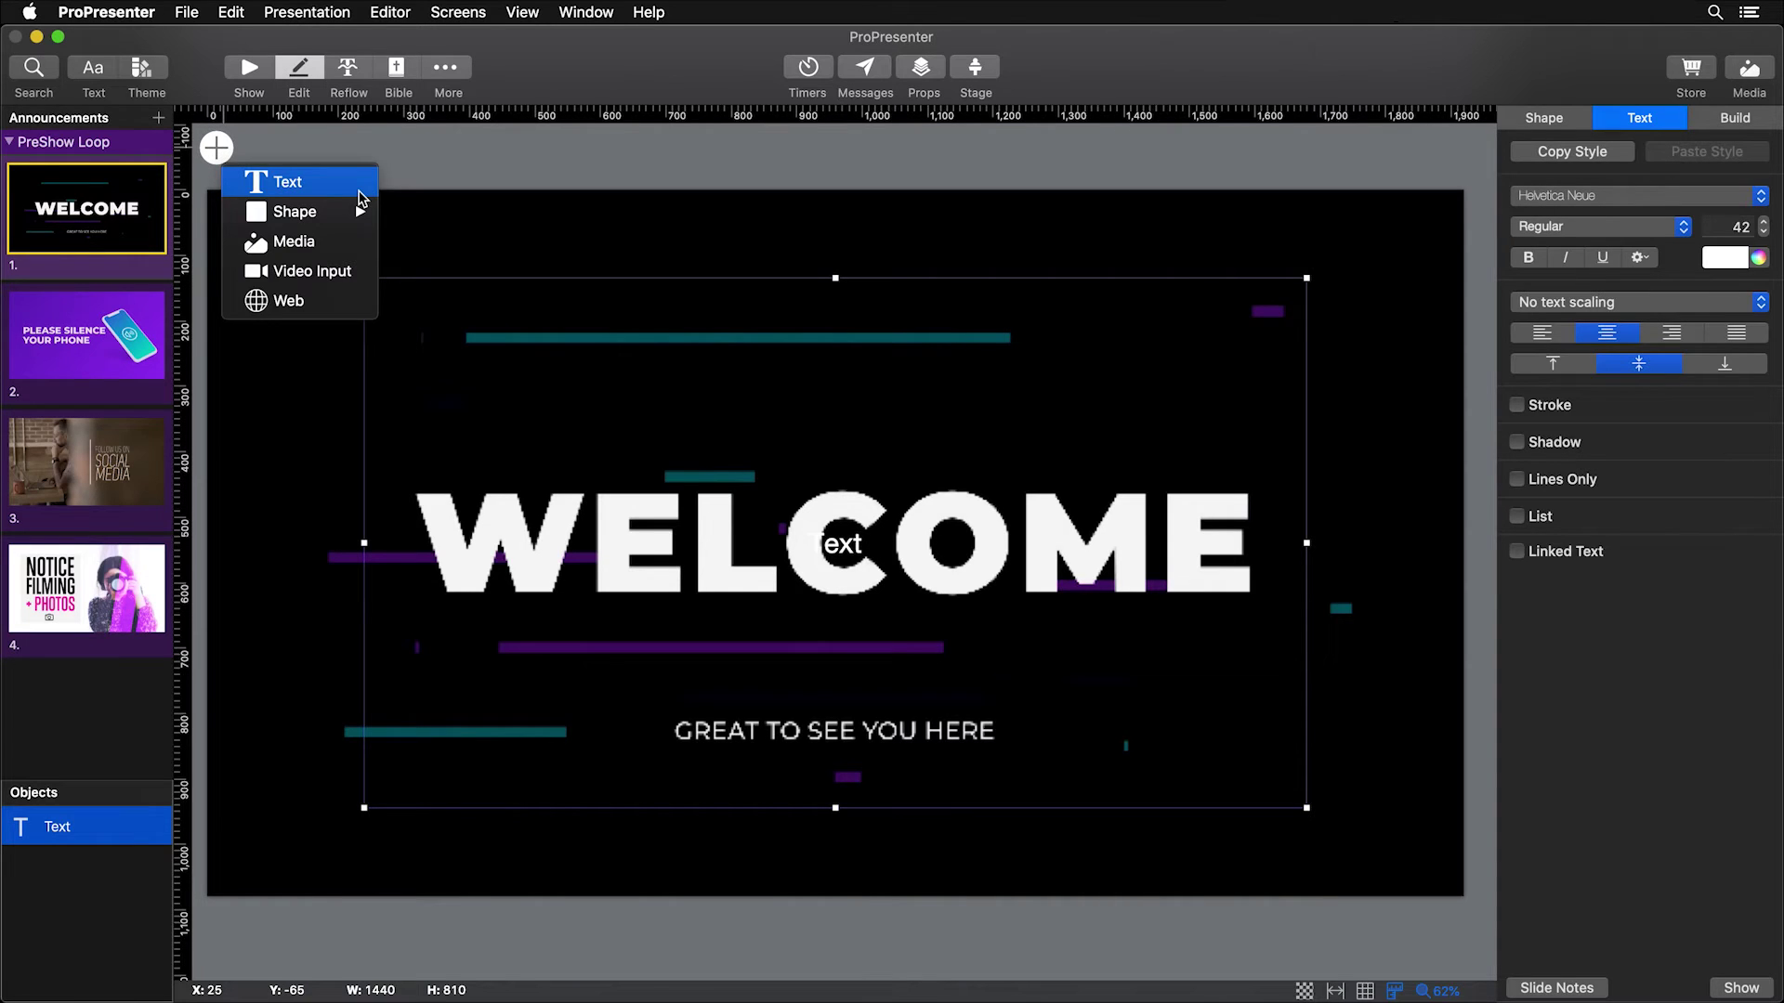
left_click(678, 181)
left_click_drag(835, 277, 840, 697)
left_click_drag(835, 807, 836, 755)
left_click_drag(355, 730, 616, 729)
left_click_drag(1306, 727, 1056, 729)
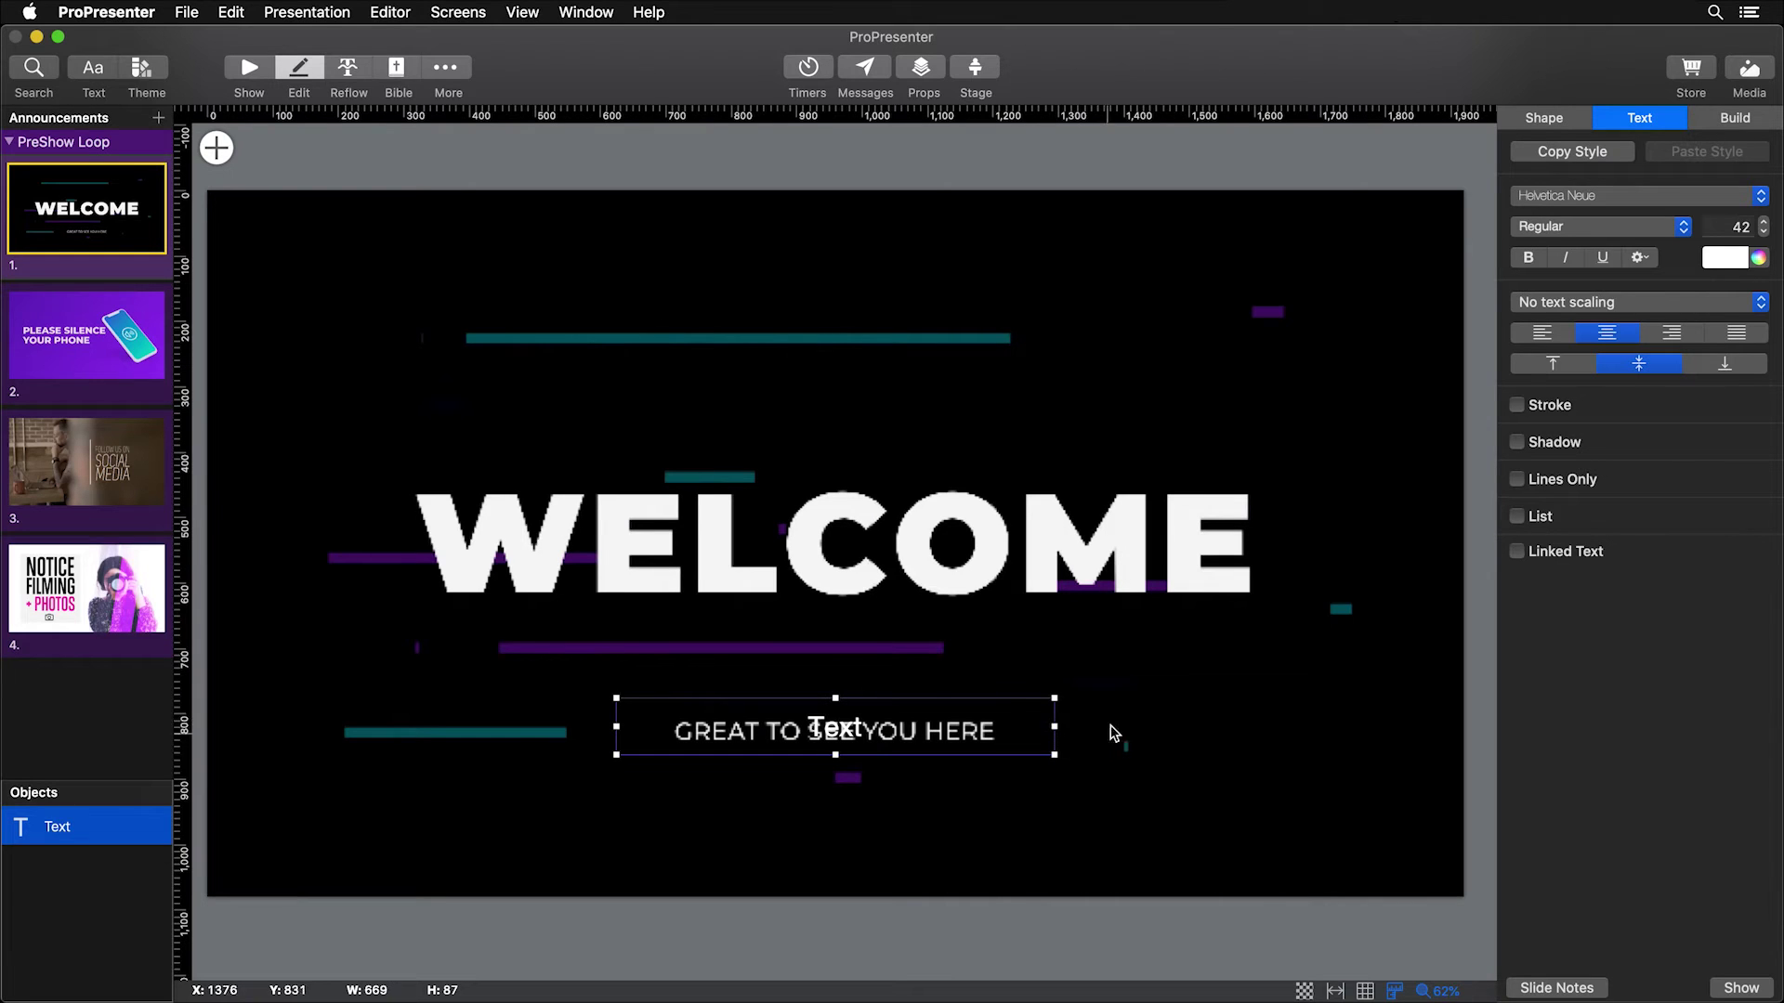
- Give the resized text box on the WELCOME slide a solid black colour fill
left_click(1549, 123)
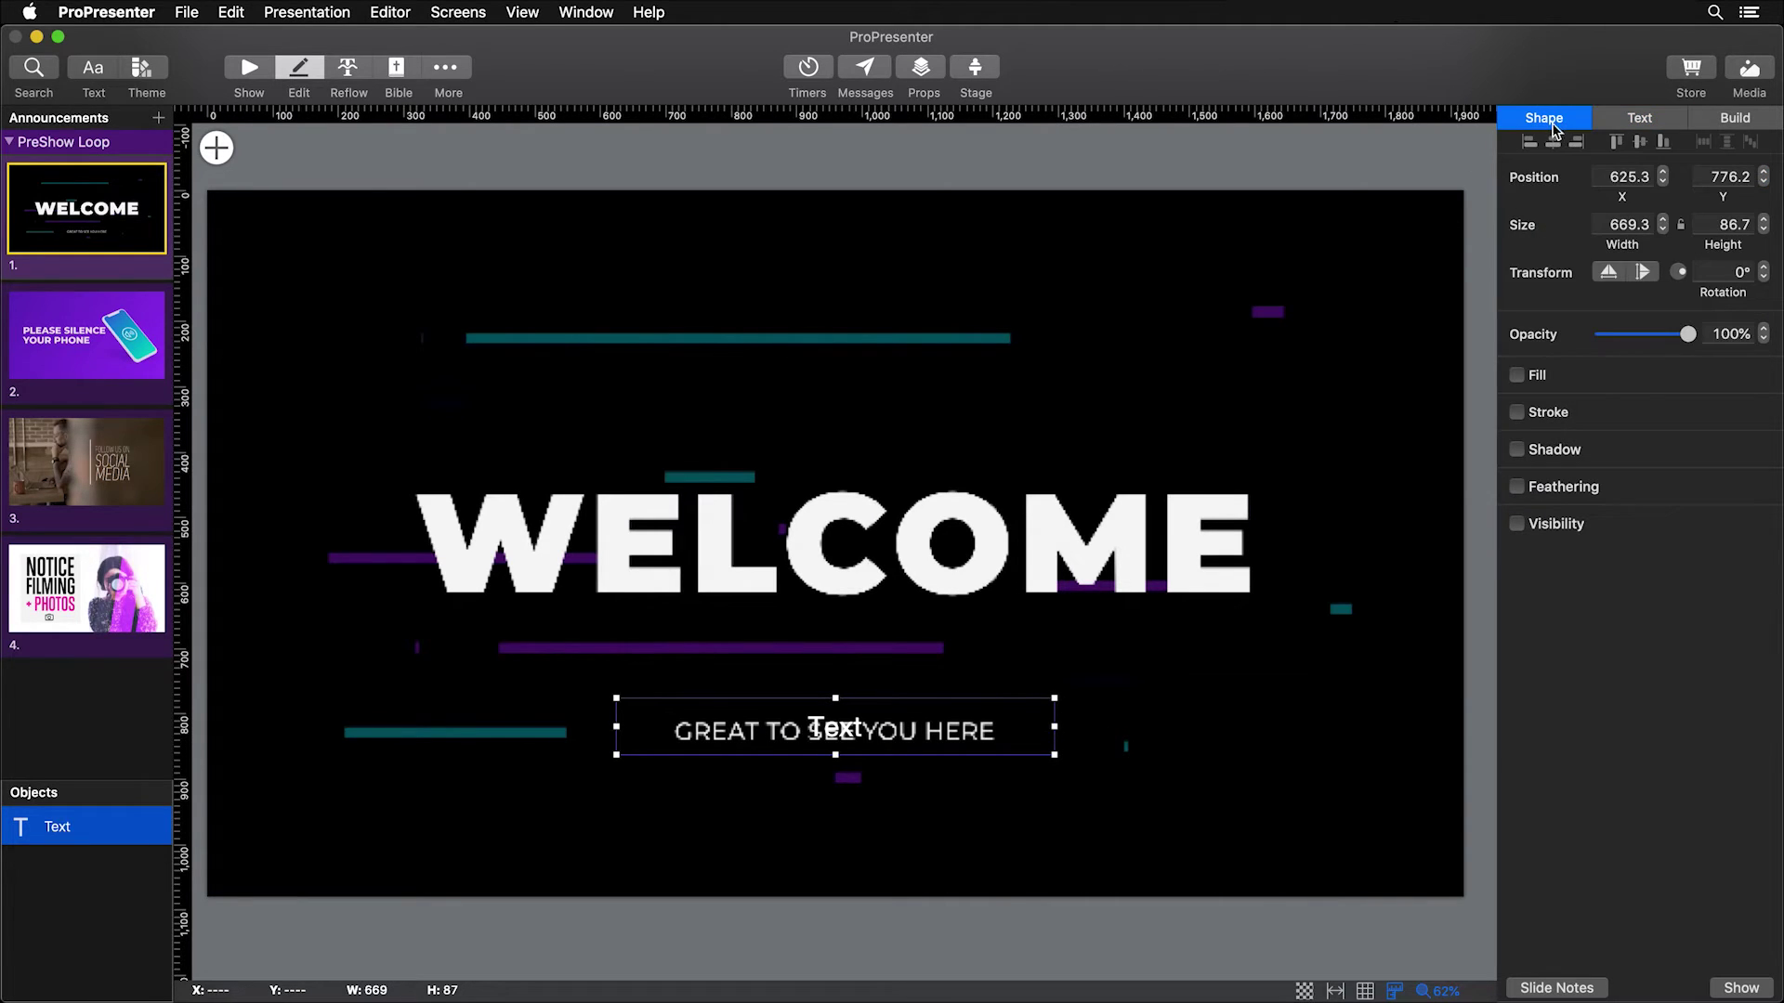
left_click(1516, 375)
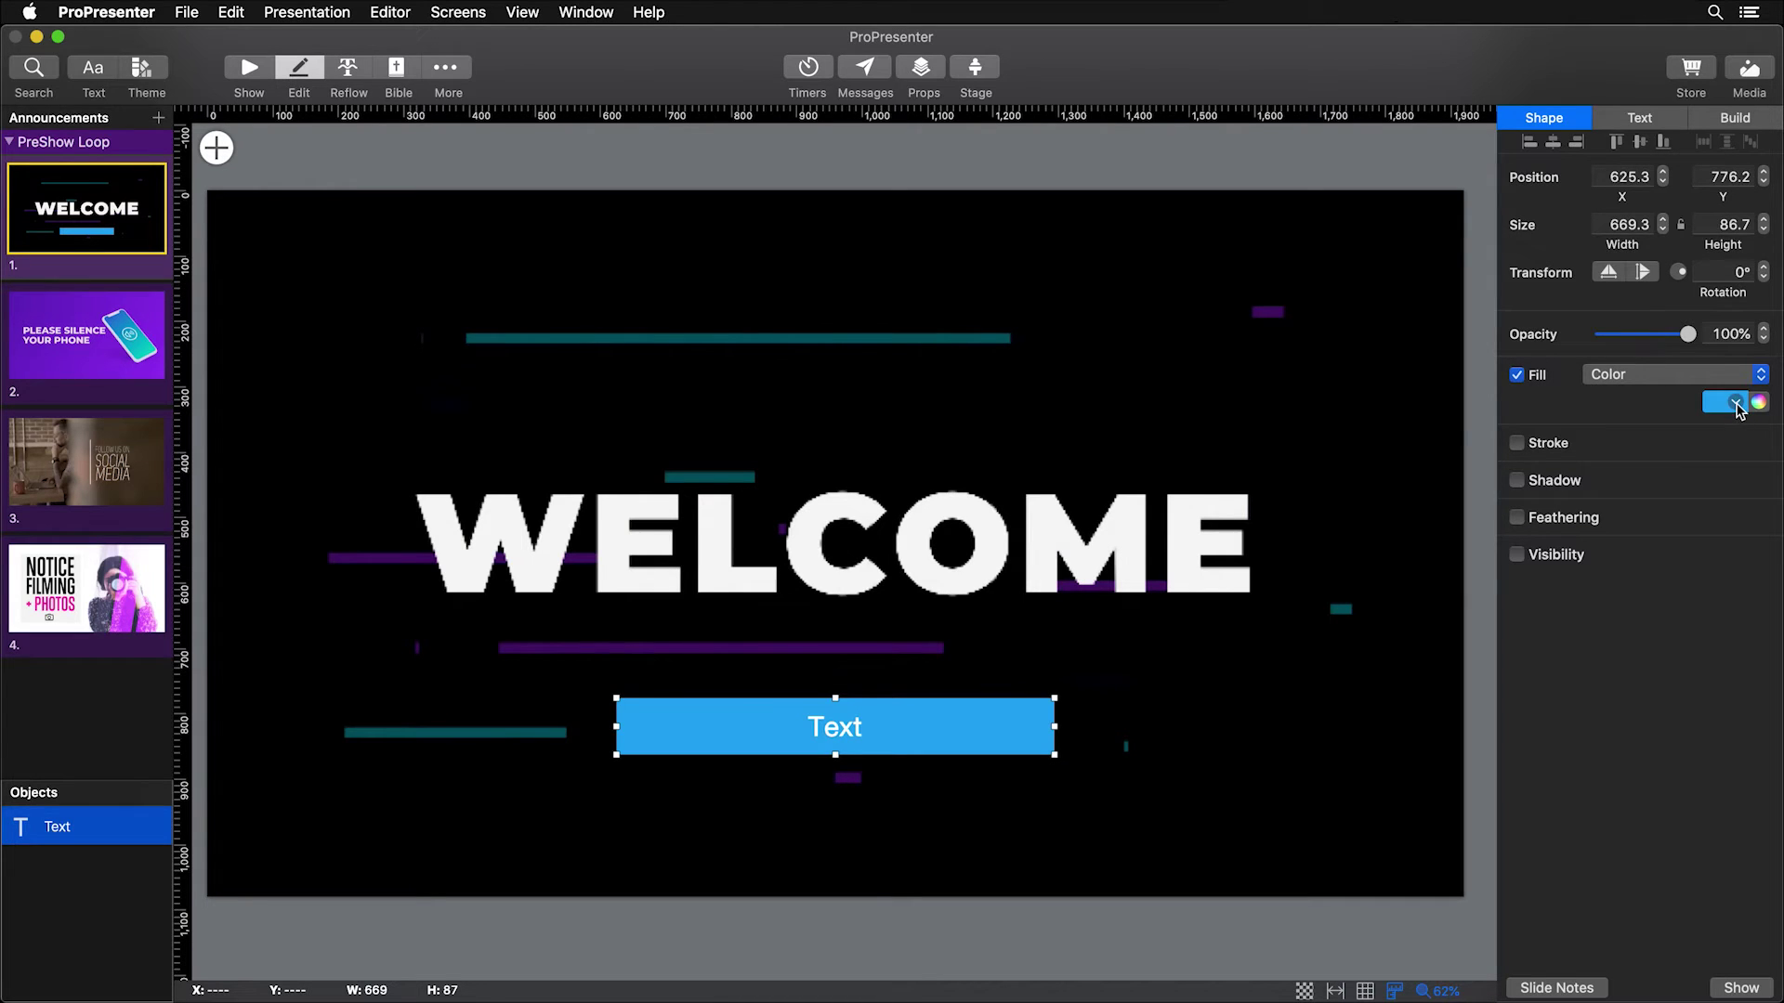
left_click(1736, 404)
left_click(1715, 541)
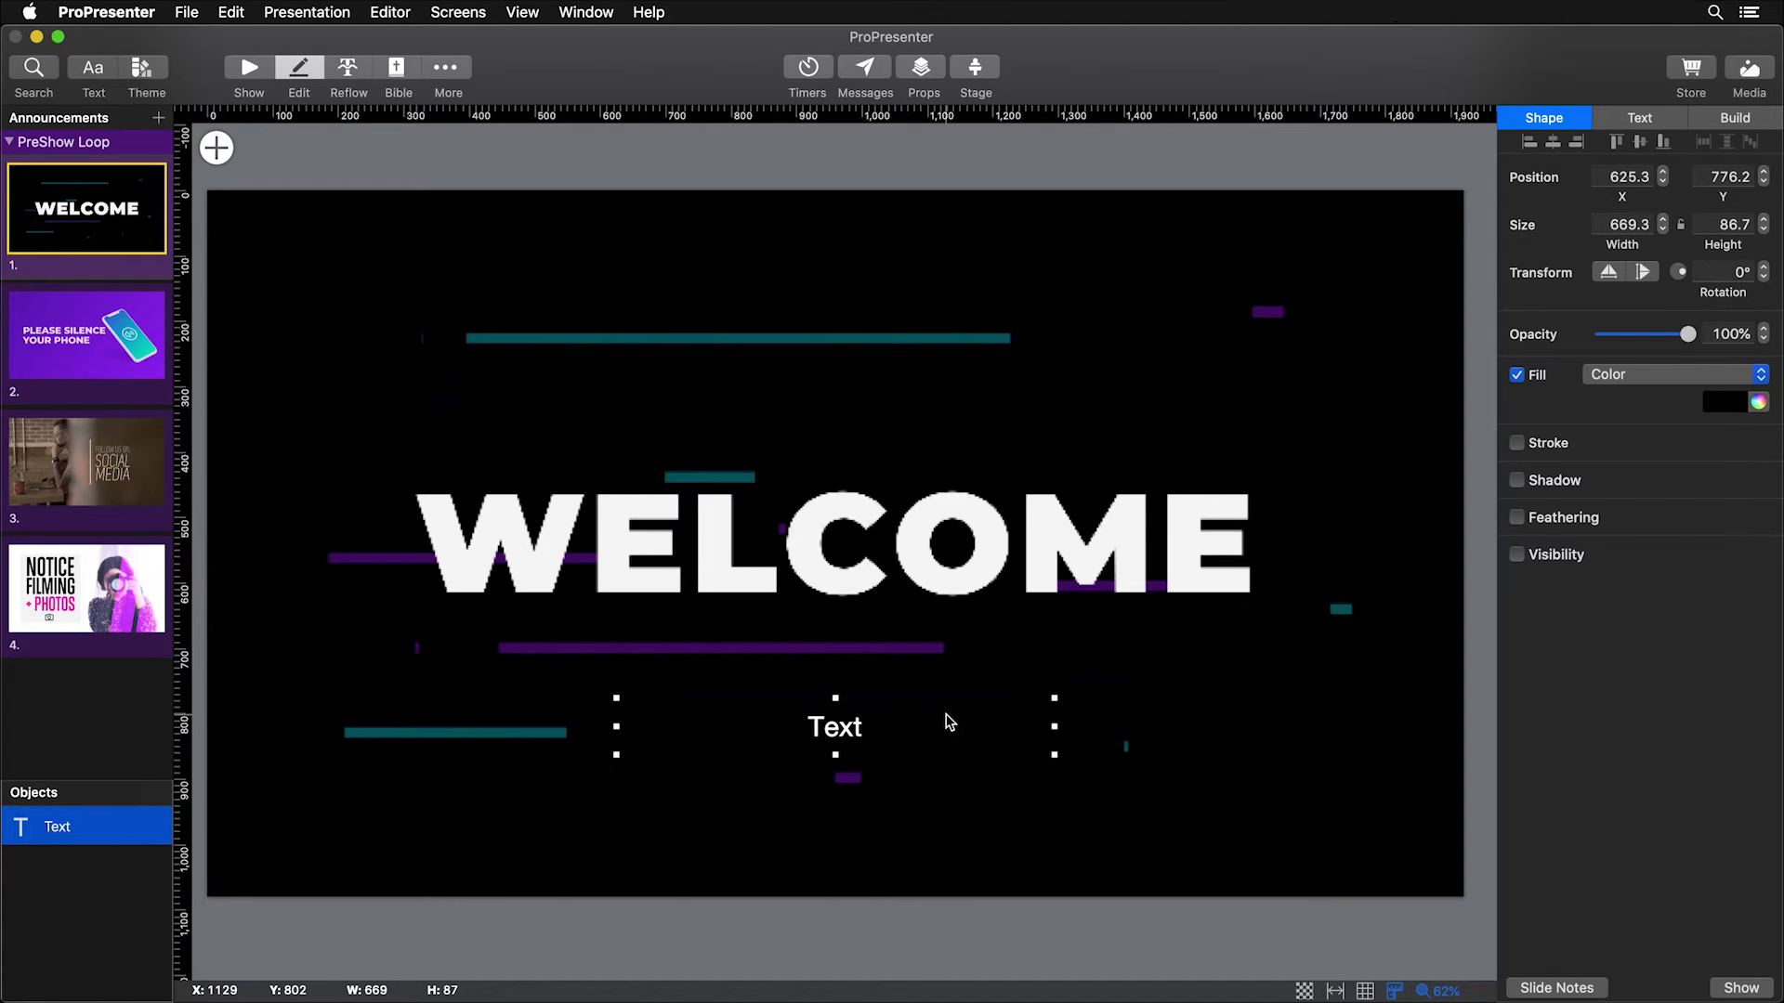
- Turn on linked text for the text box and use the Countdown timer as its source
left_click(1640, 118)
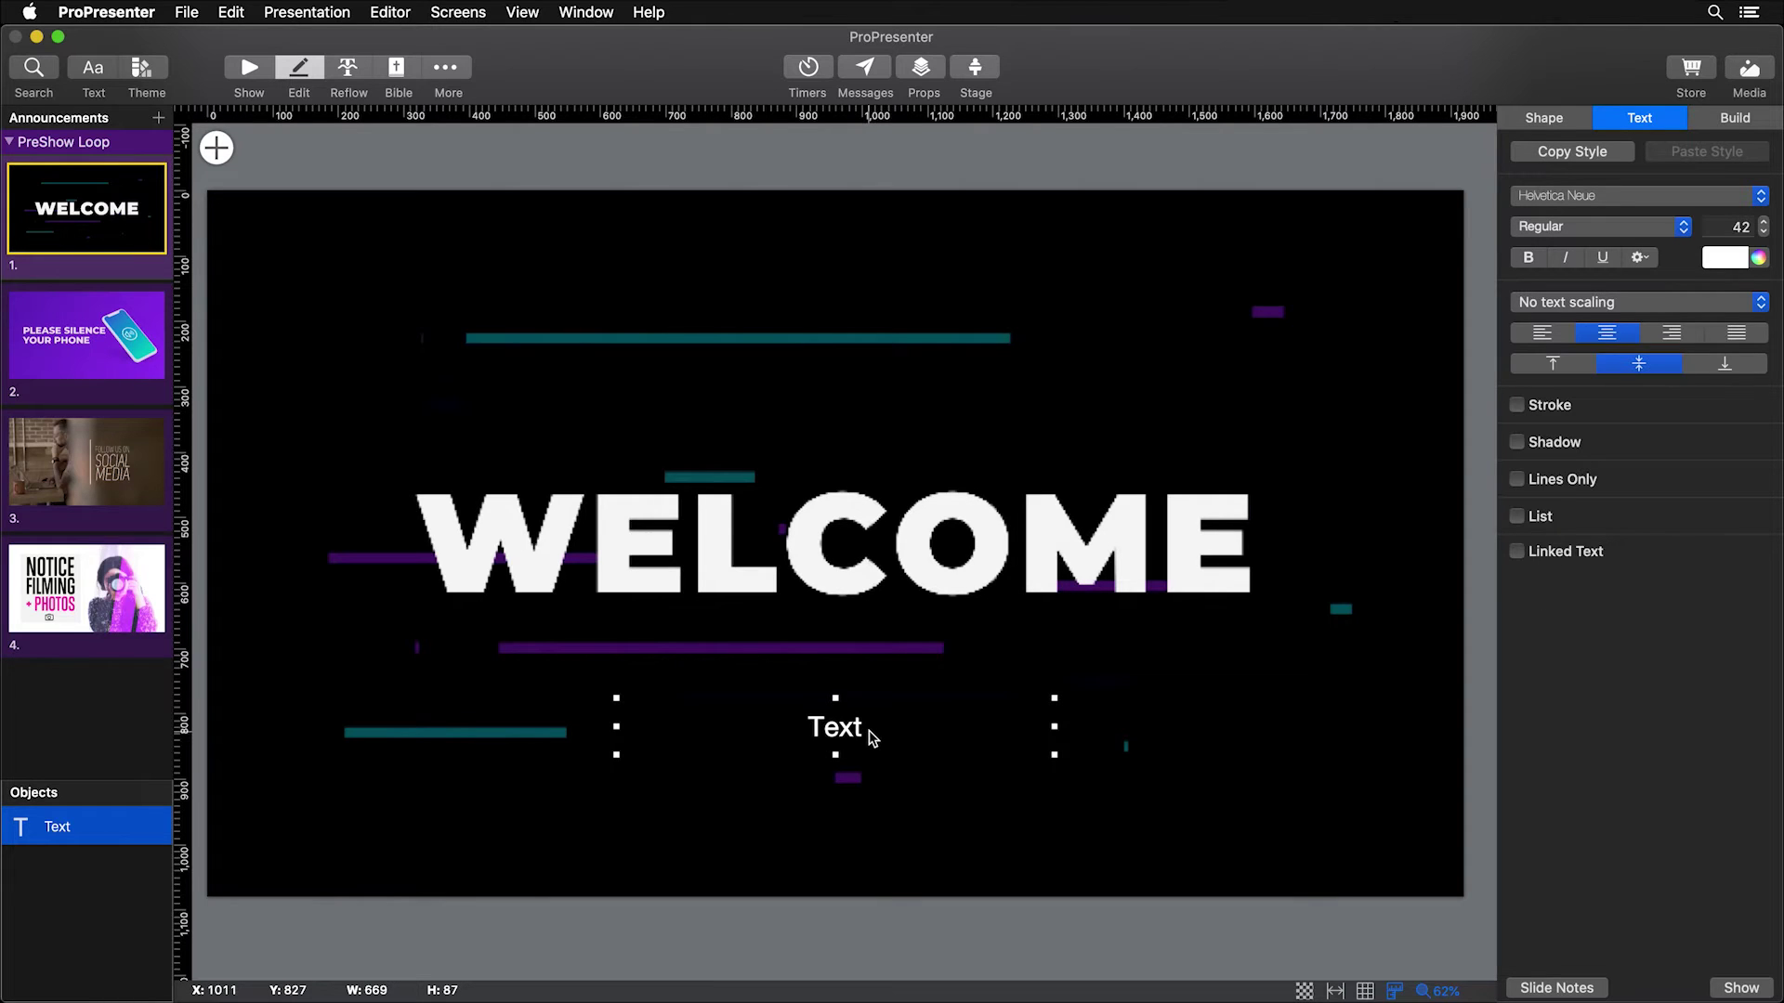
left_click(1550, 554)
left_click(1684, 583)
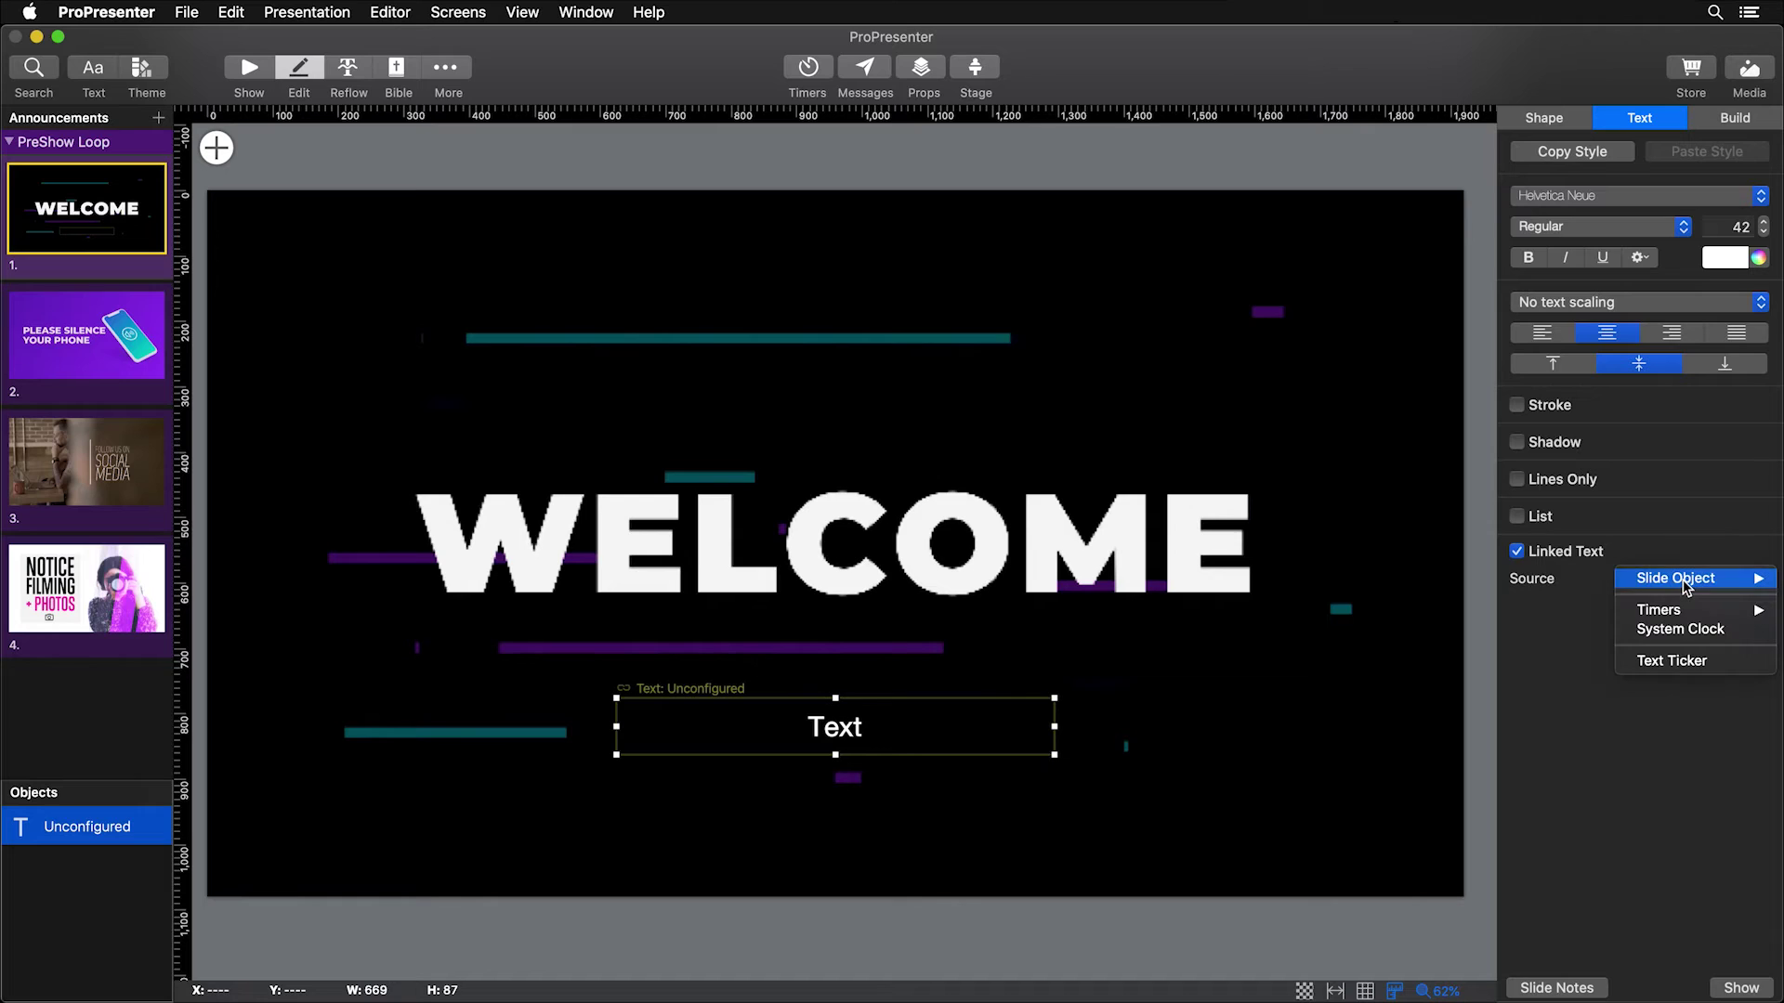
mouse_move(1681, 613)
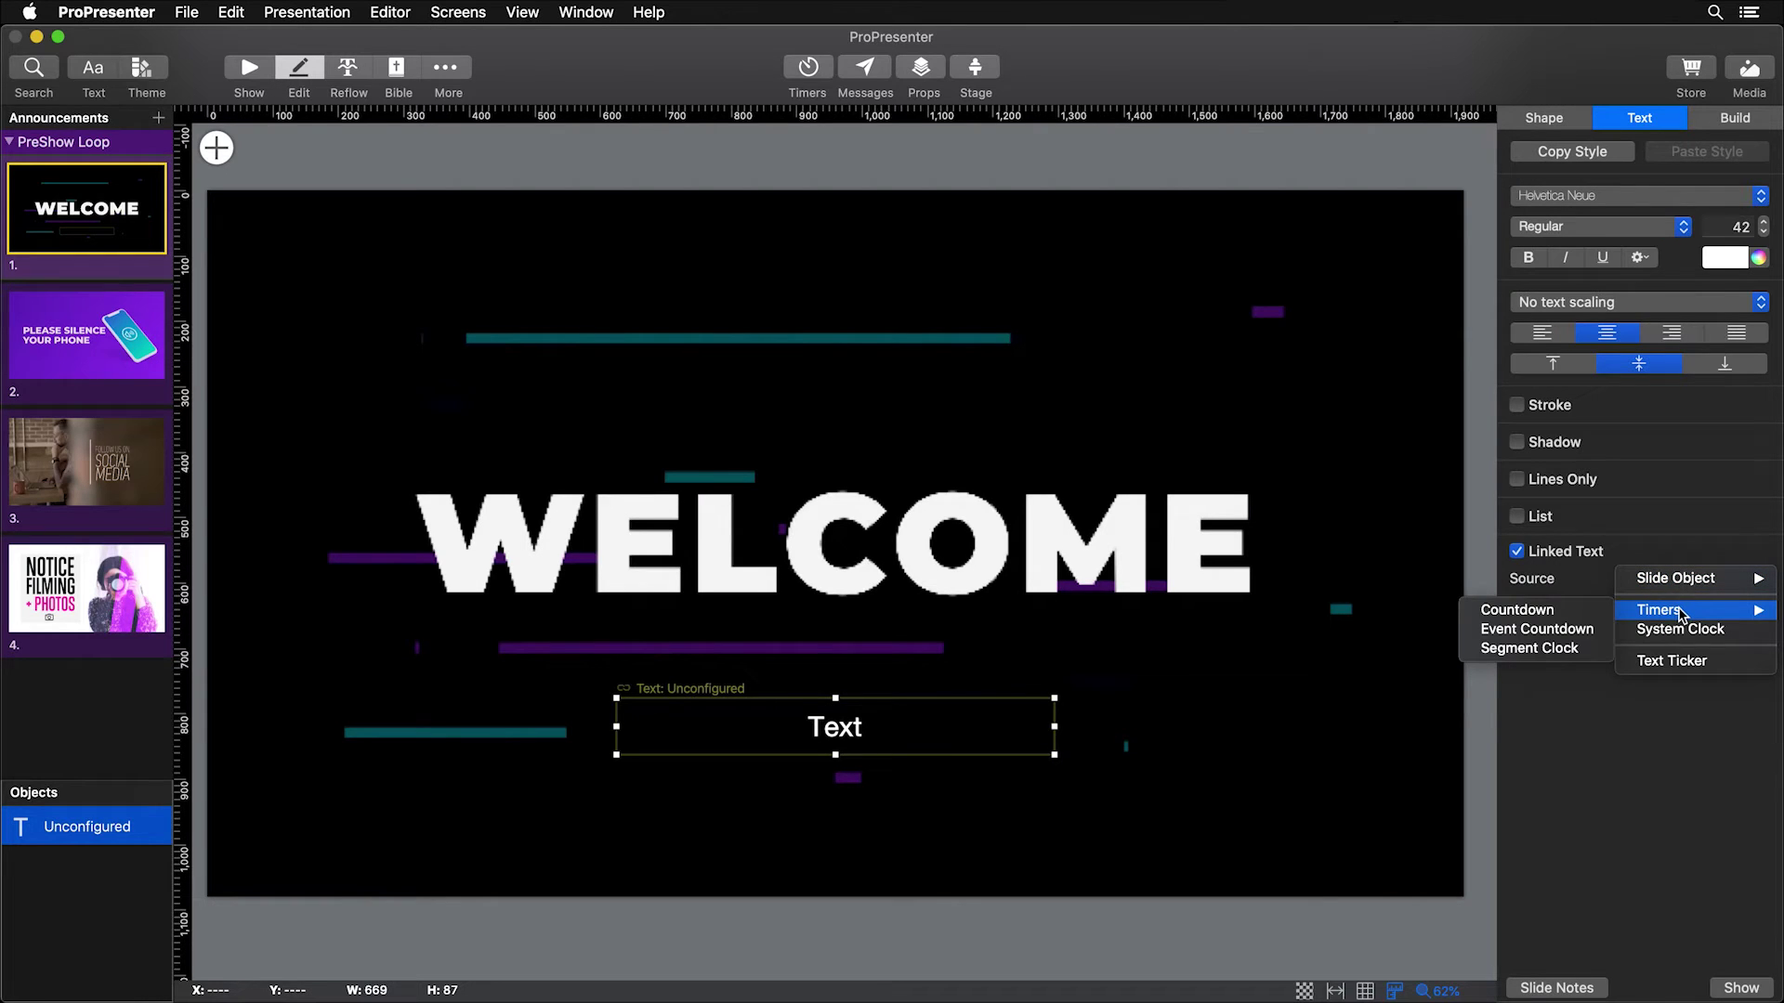
left_click(1554, 613)
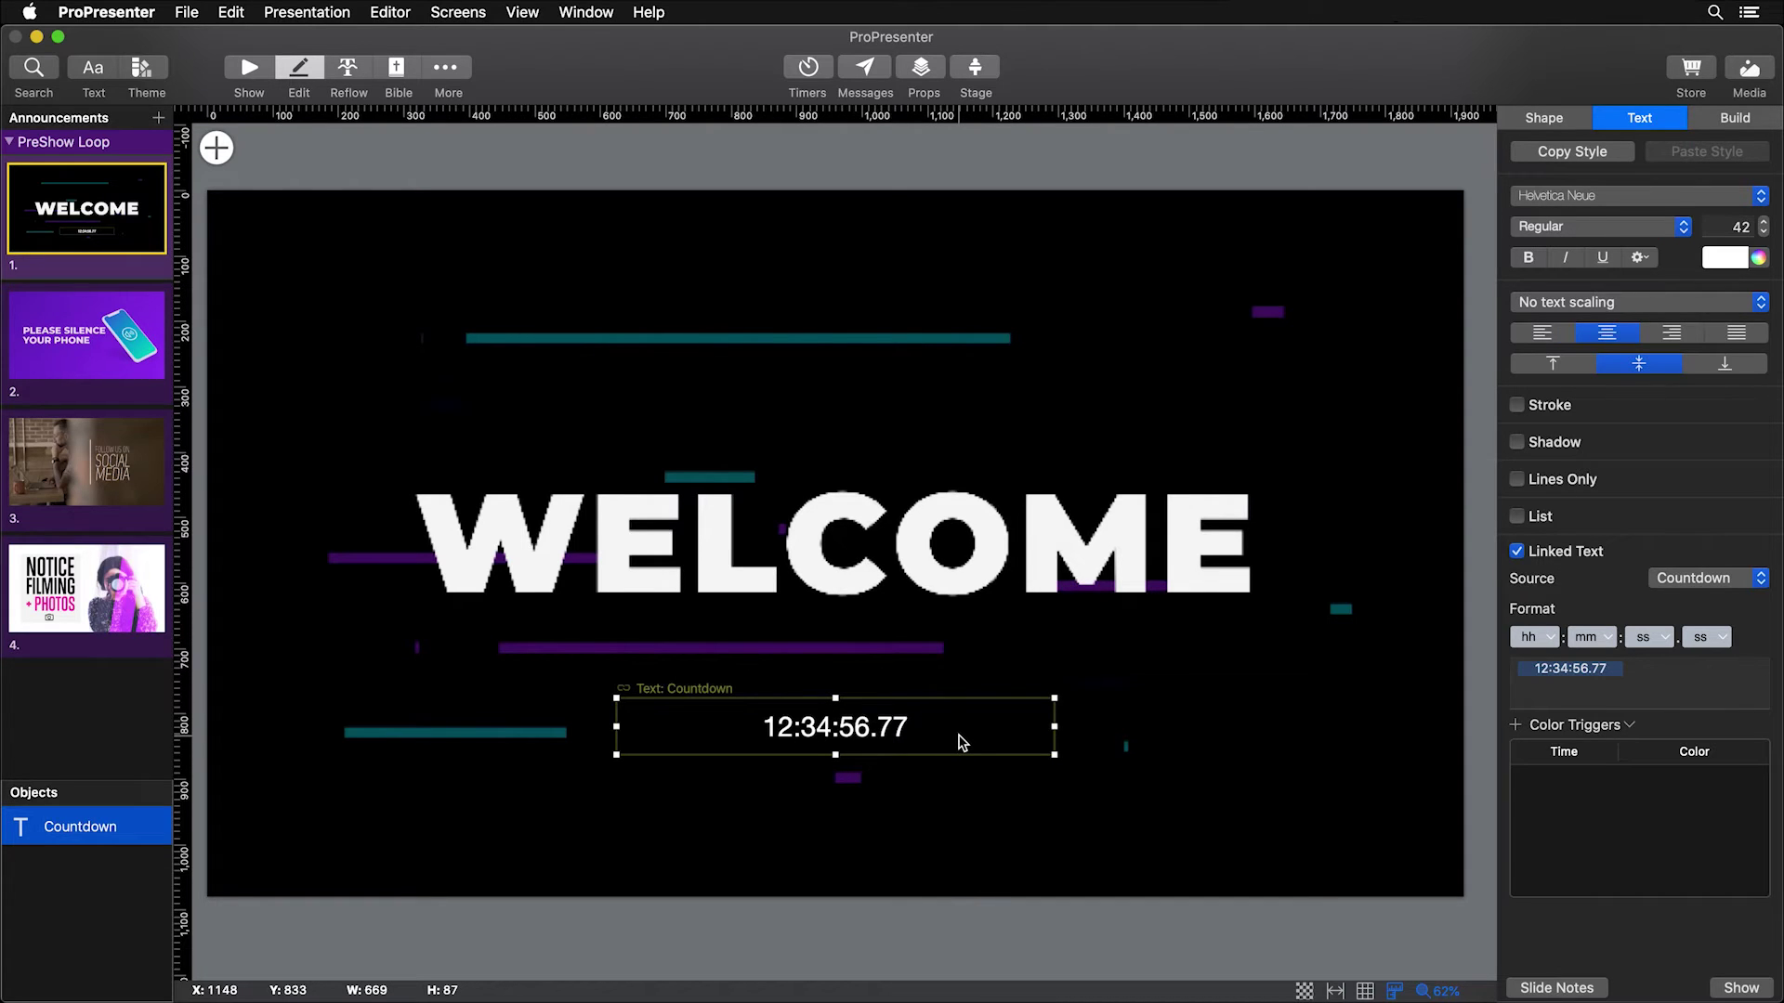
- Format the linked countdown with hours and fractions of a second set to --, minutes as m and seconds as ss
left_click(1540, 638)
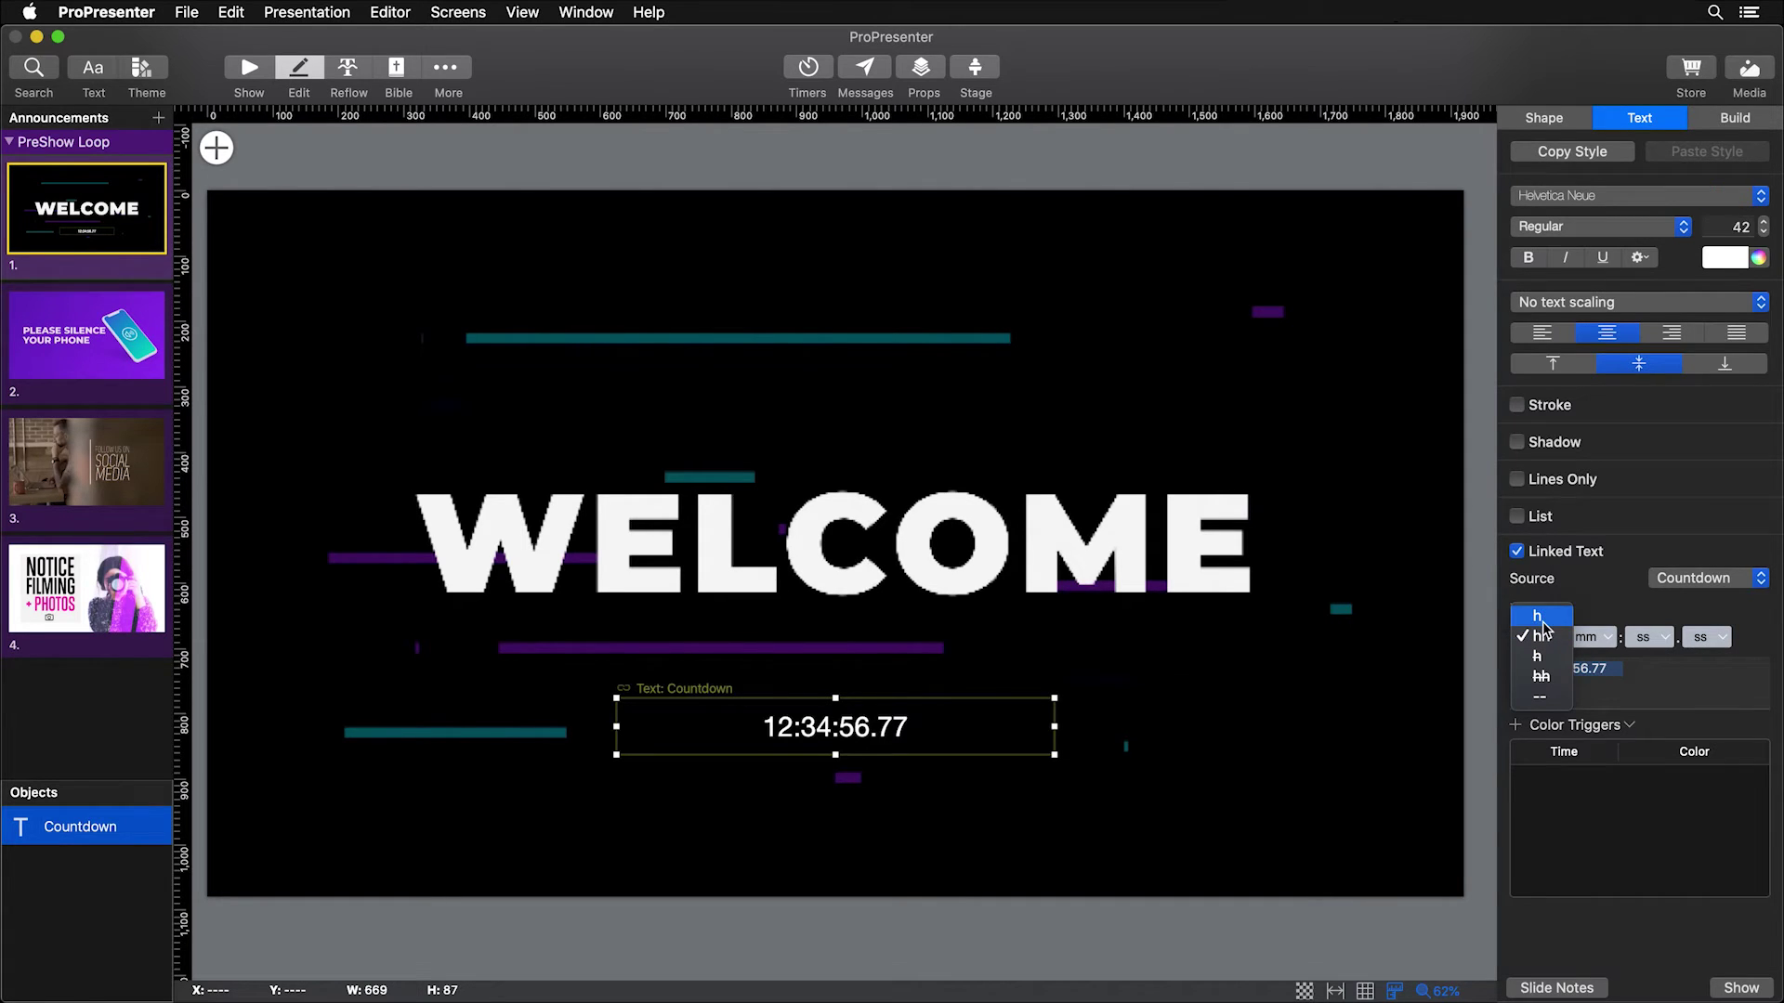
left_click(1544, 697)
left_click(1596, 638)
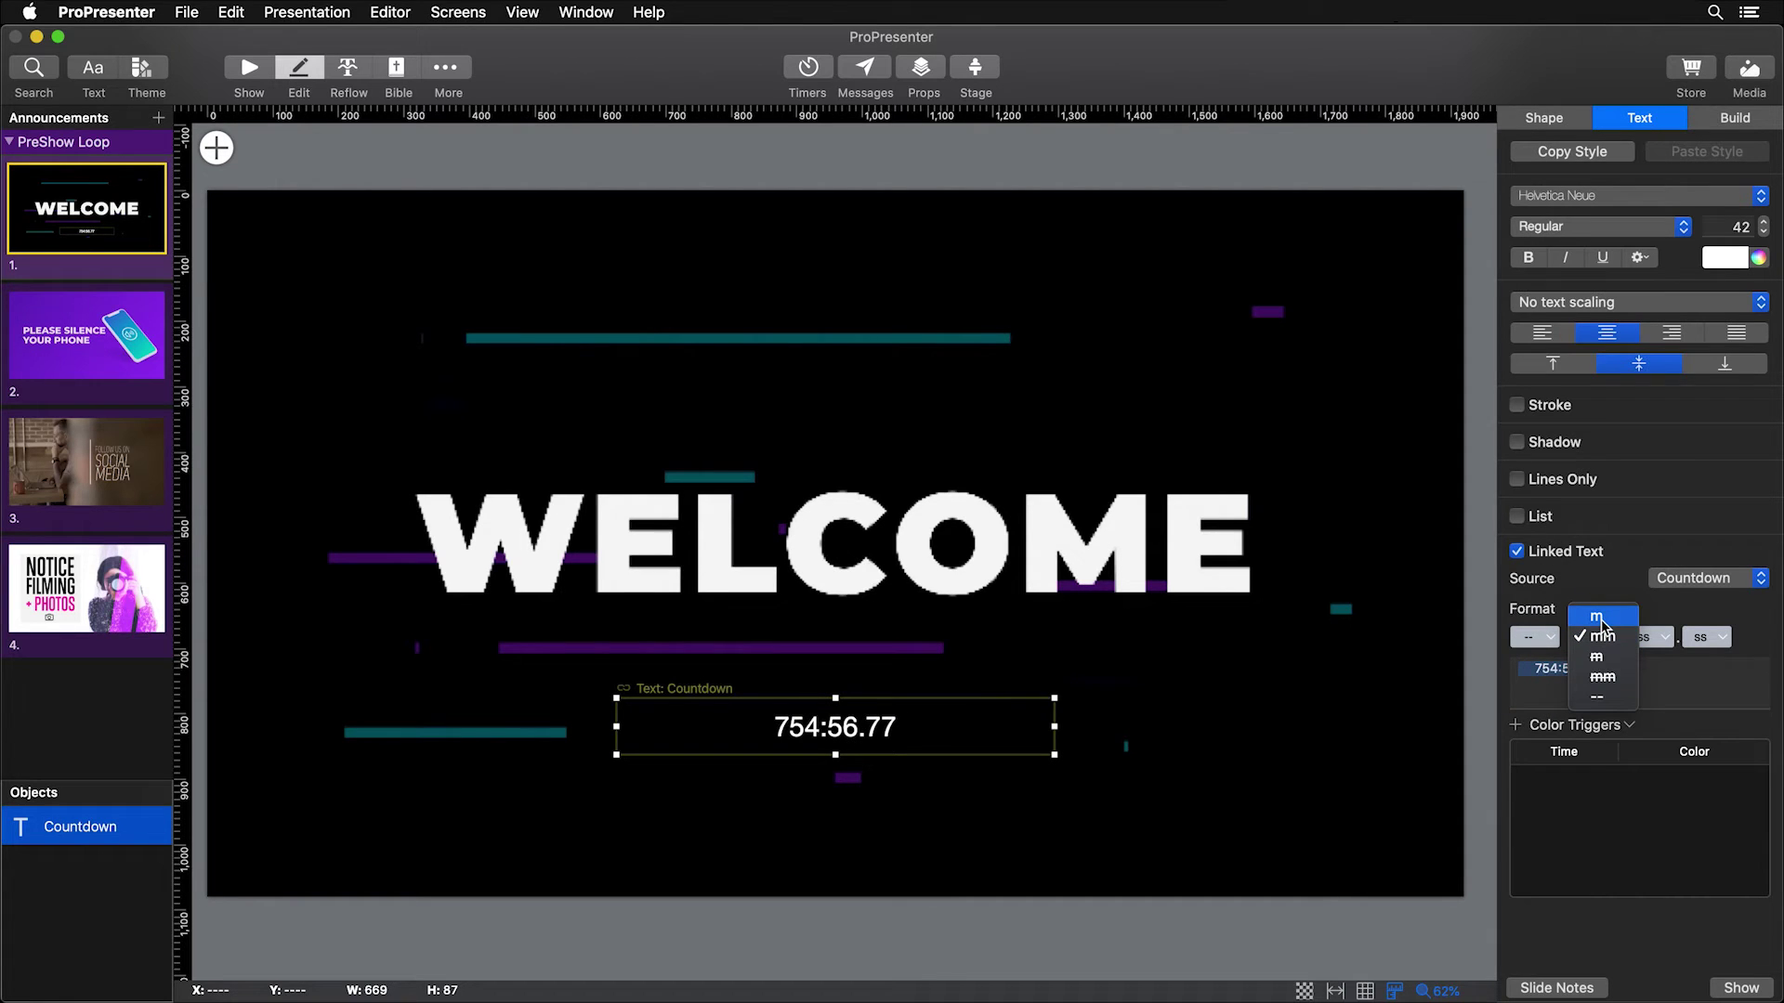
left_click(1600, 620)
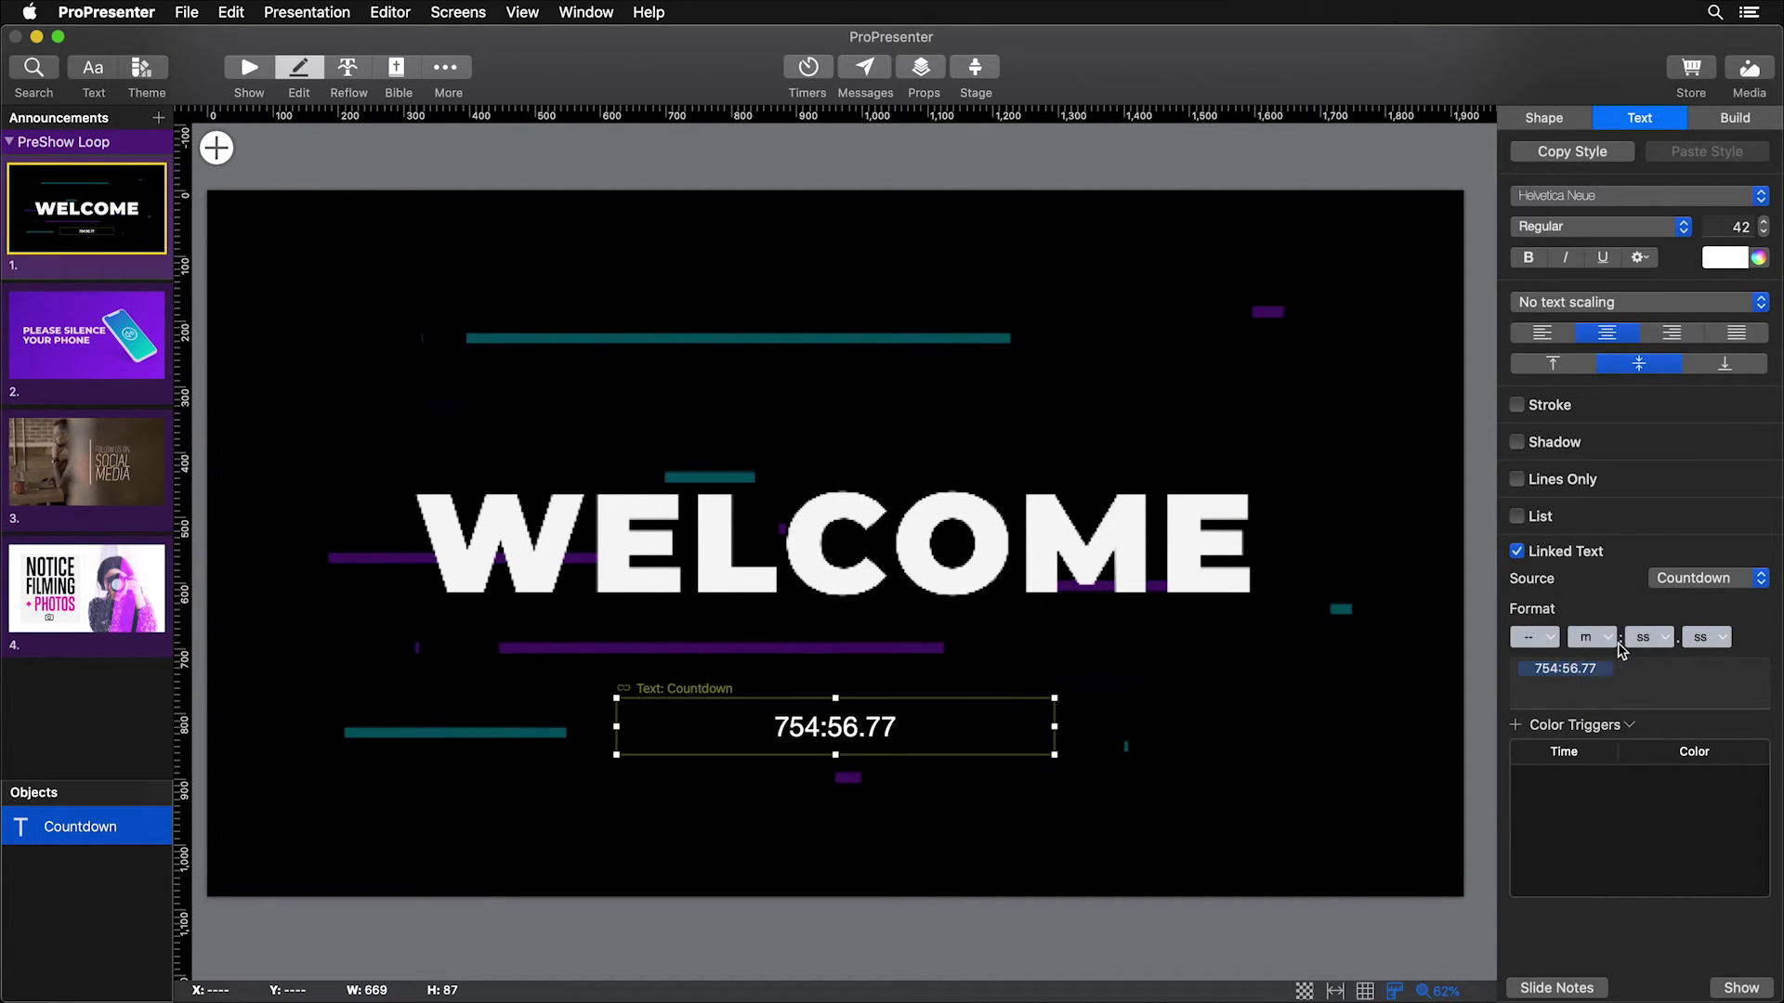
left_click(1686, 638)
left_click(1724, 659)
left_click(1718, 641)
left_click(1728, 708)
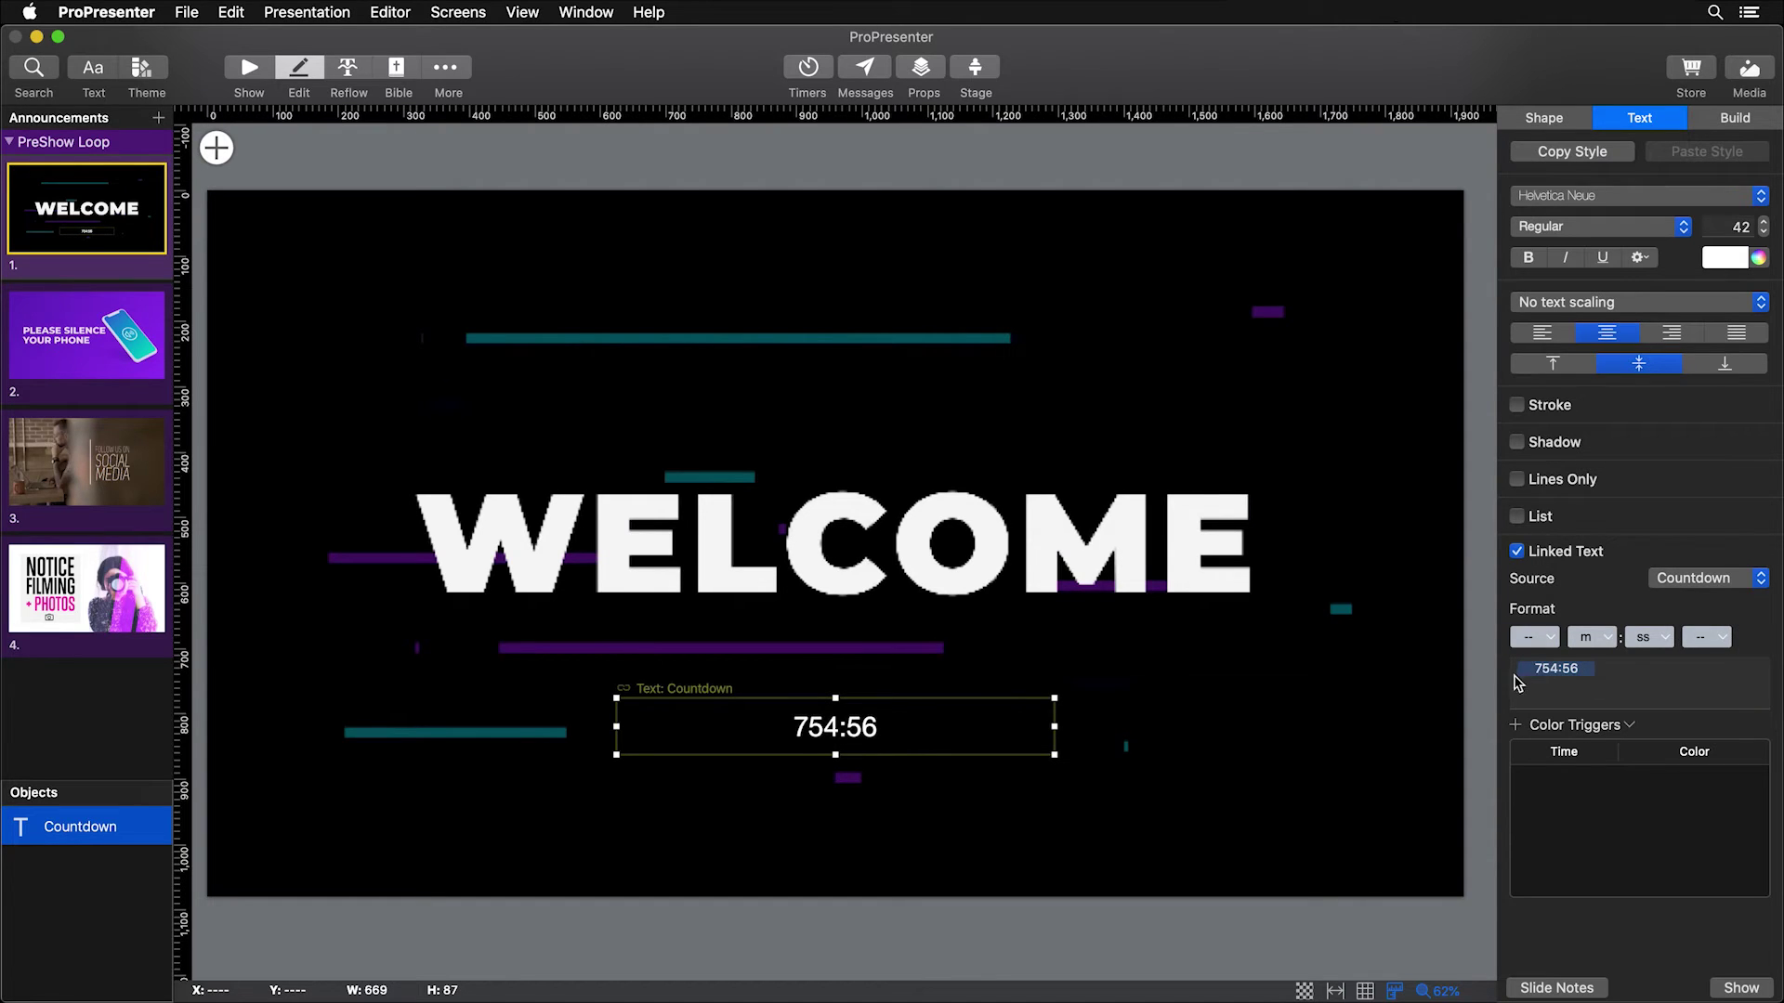
- Put the text "Event Begins In:" before the countdown token and set the font size to 60
left_click(1608, 668)
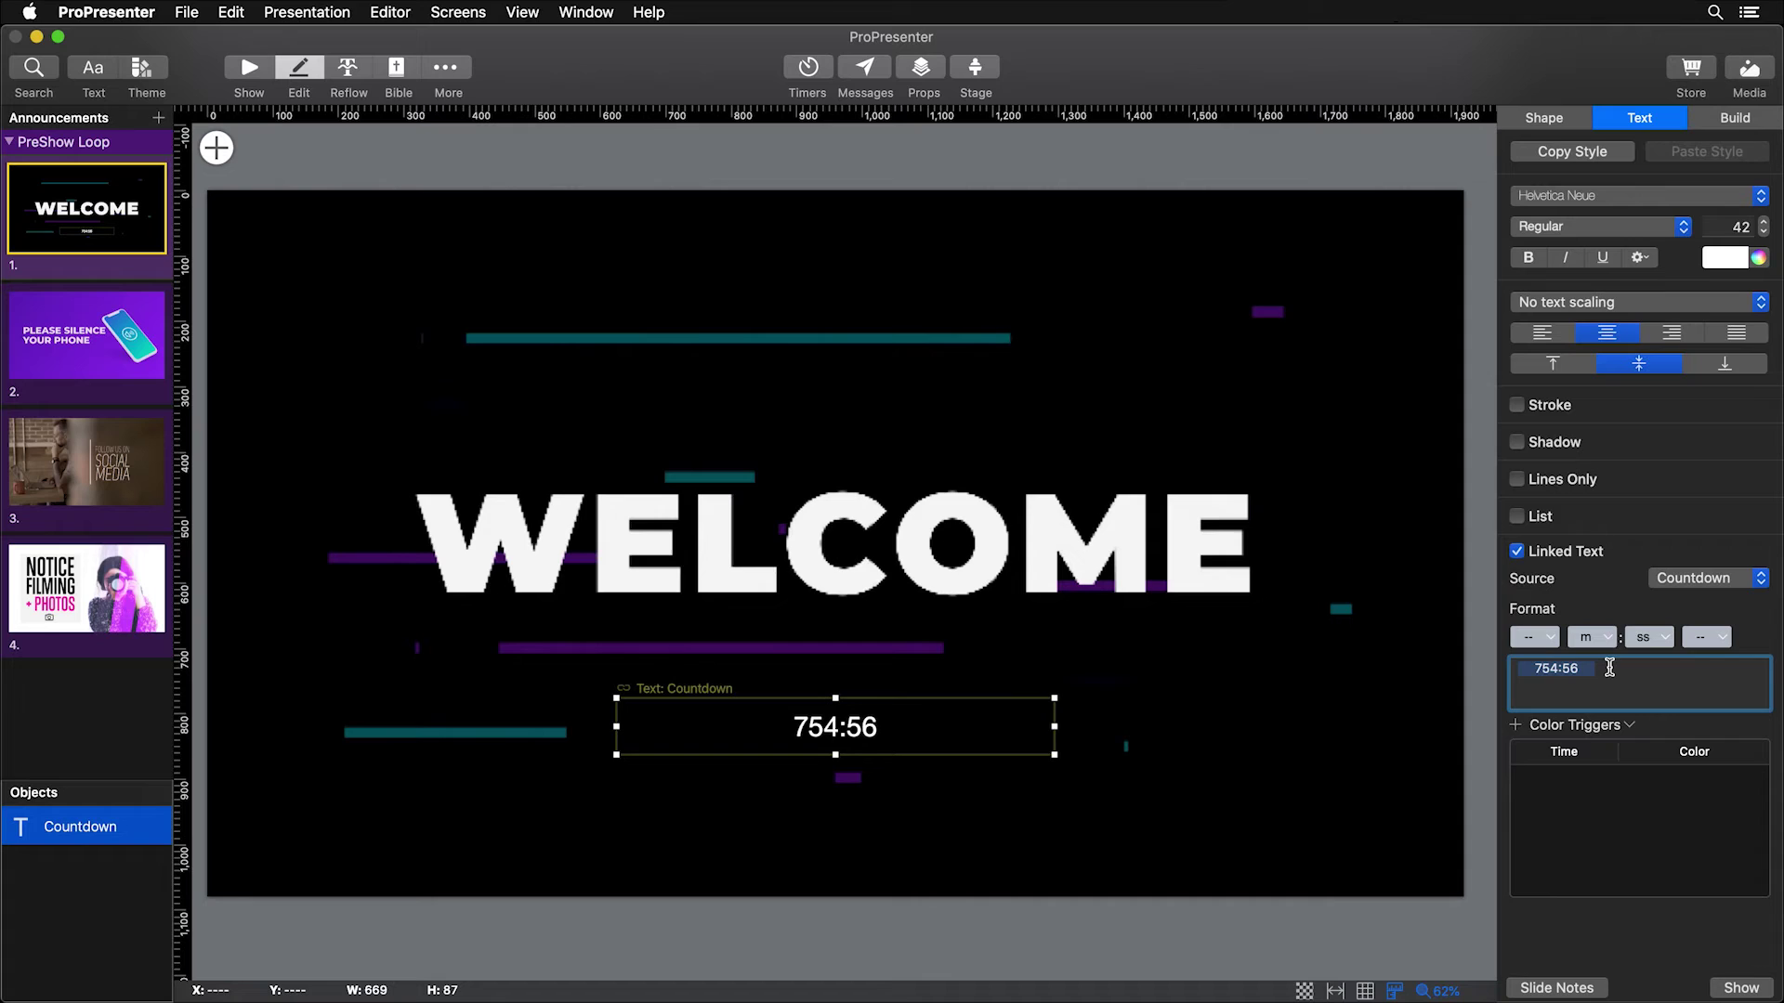
type("Event Begins In:")
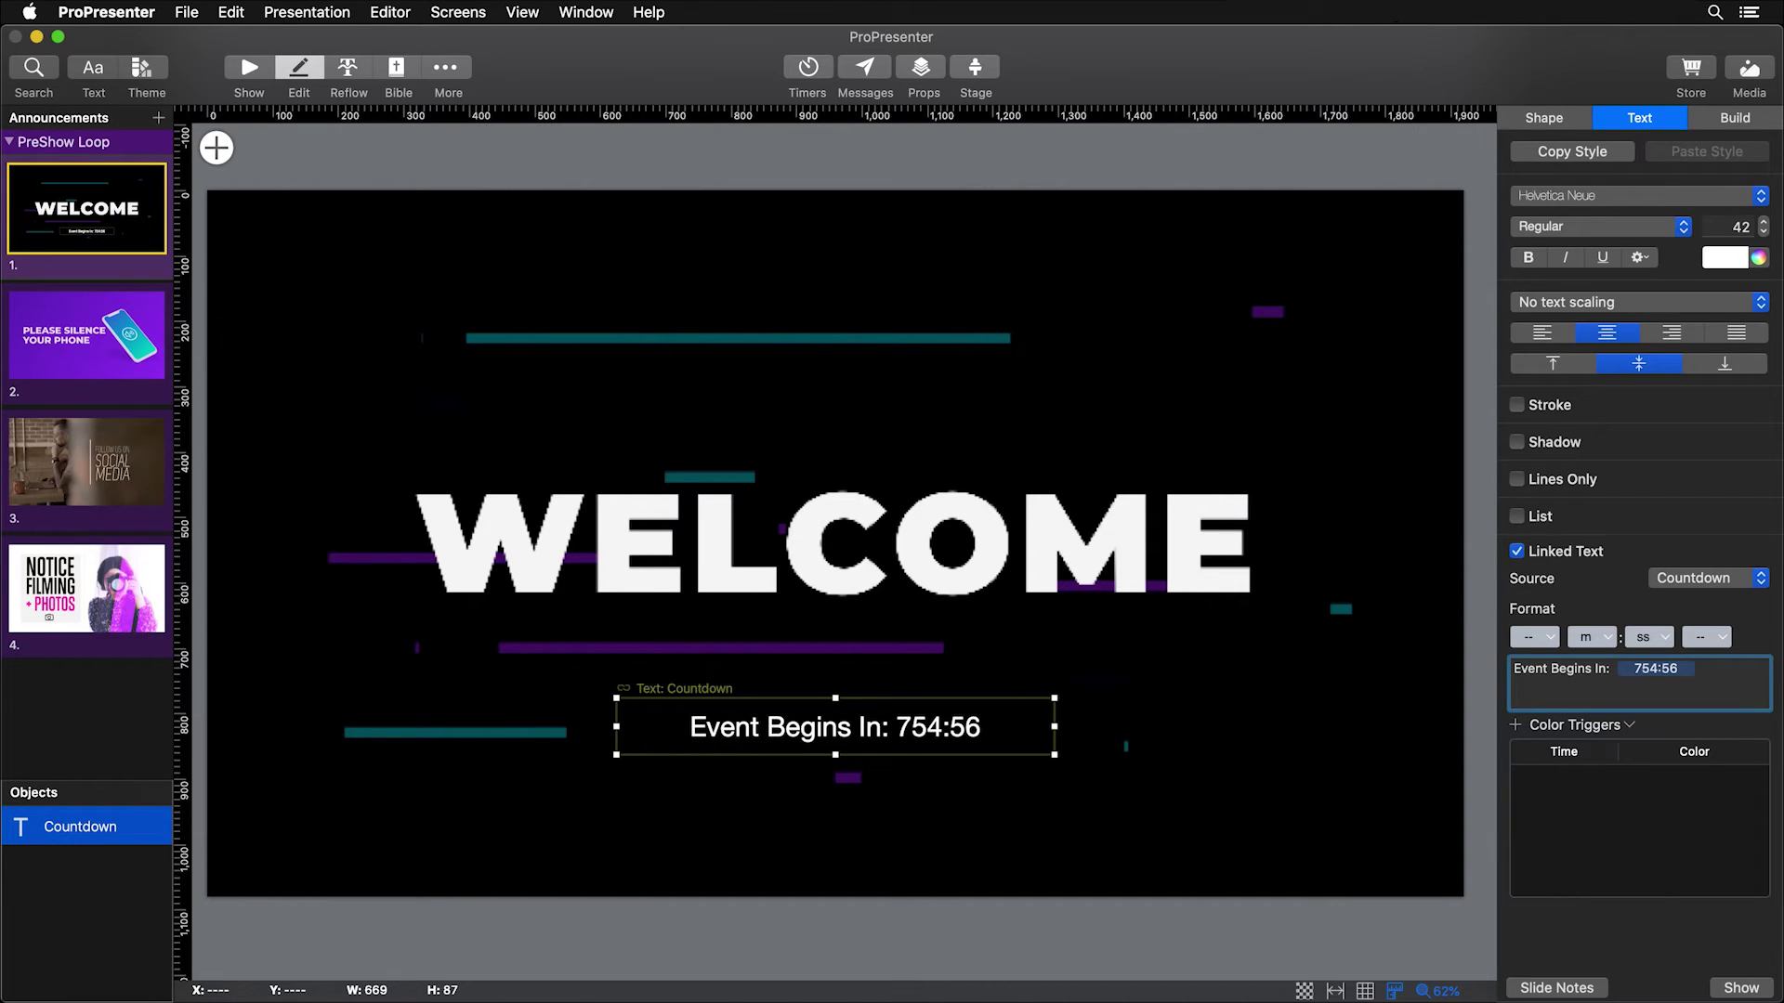
left_click(1730, 229)
type("60")
key("Return")
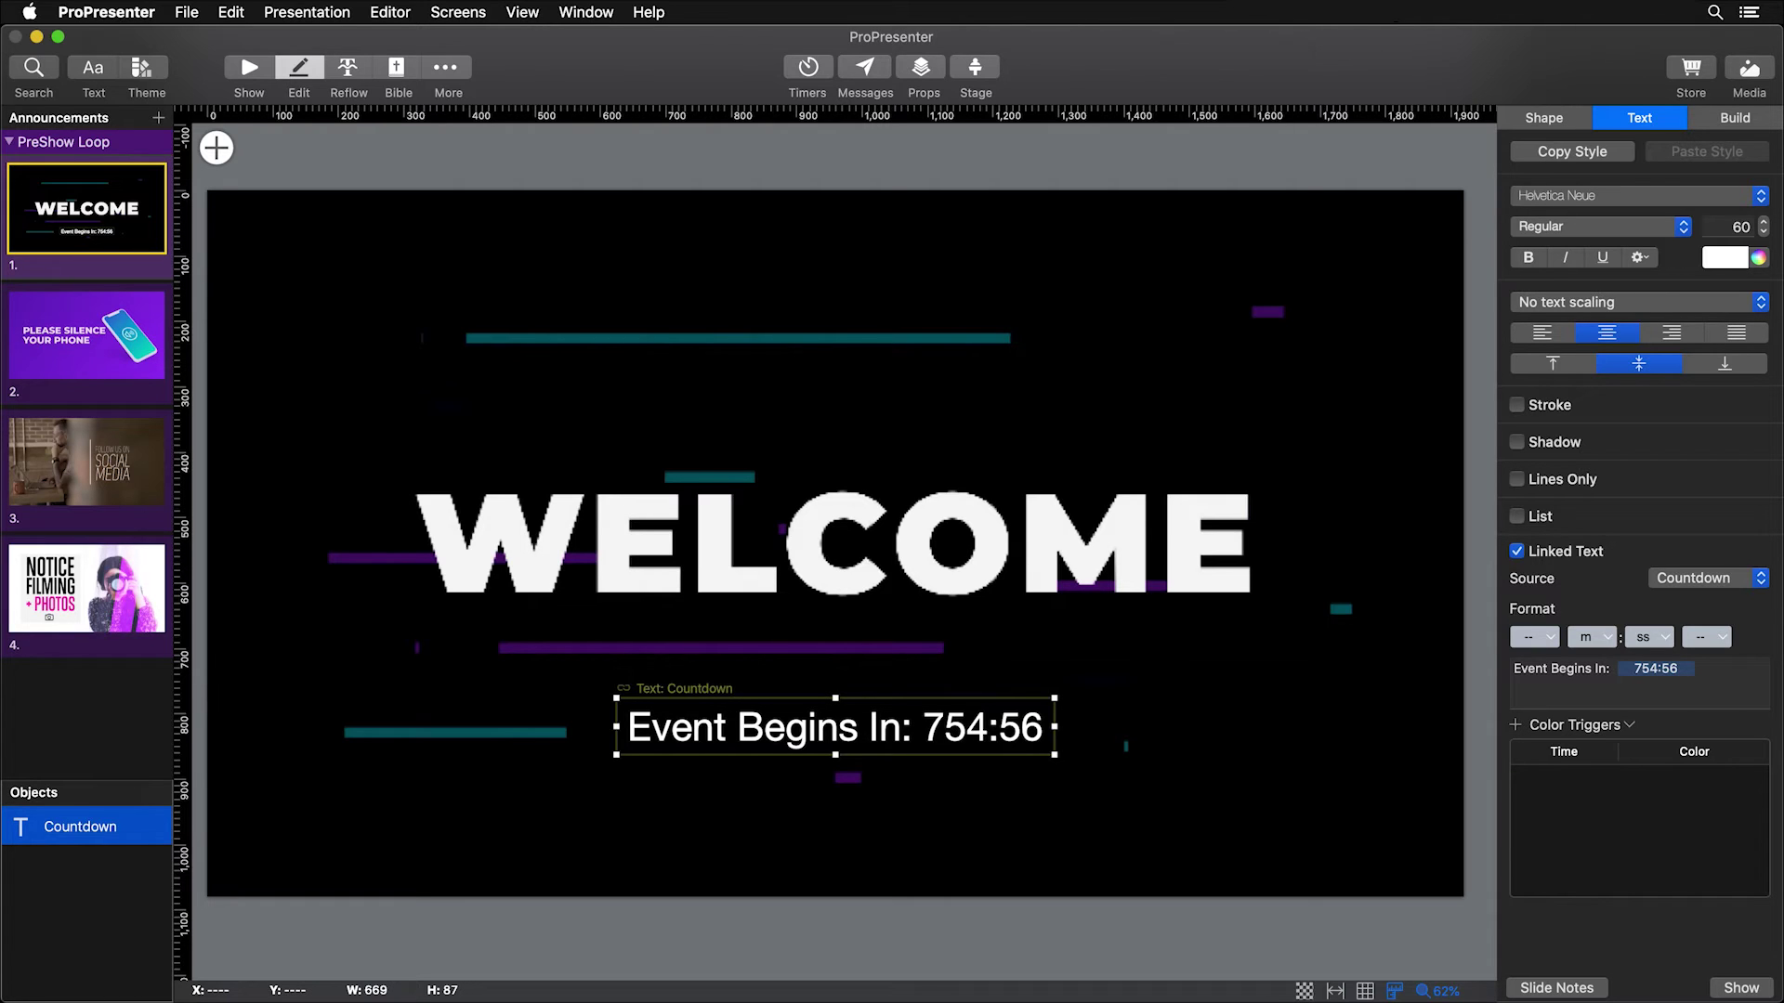
- Enable visibility for the countdown text, shown when all conditions are met, with the condition that the Countdown timer has time remaining
left_click(1548, 120)
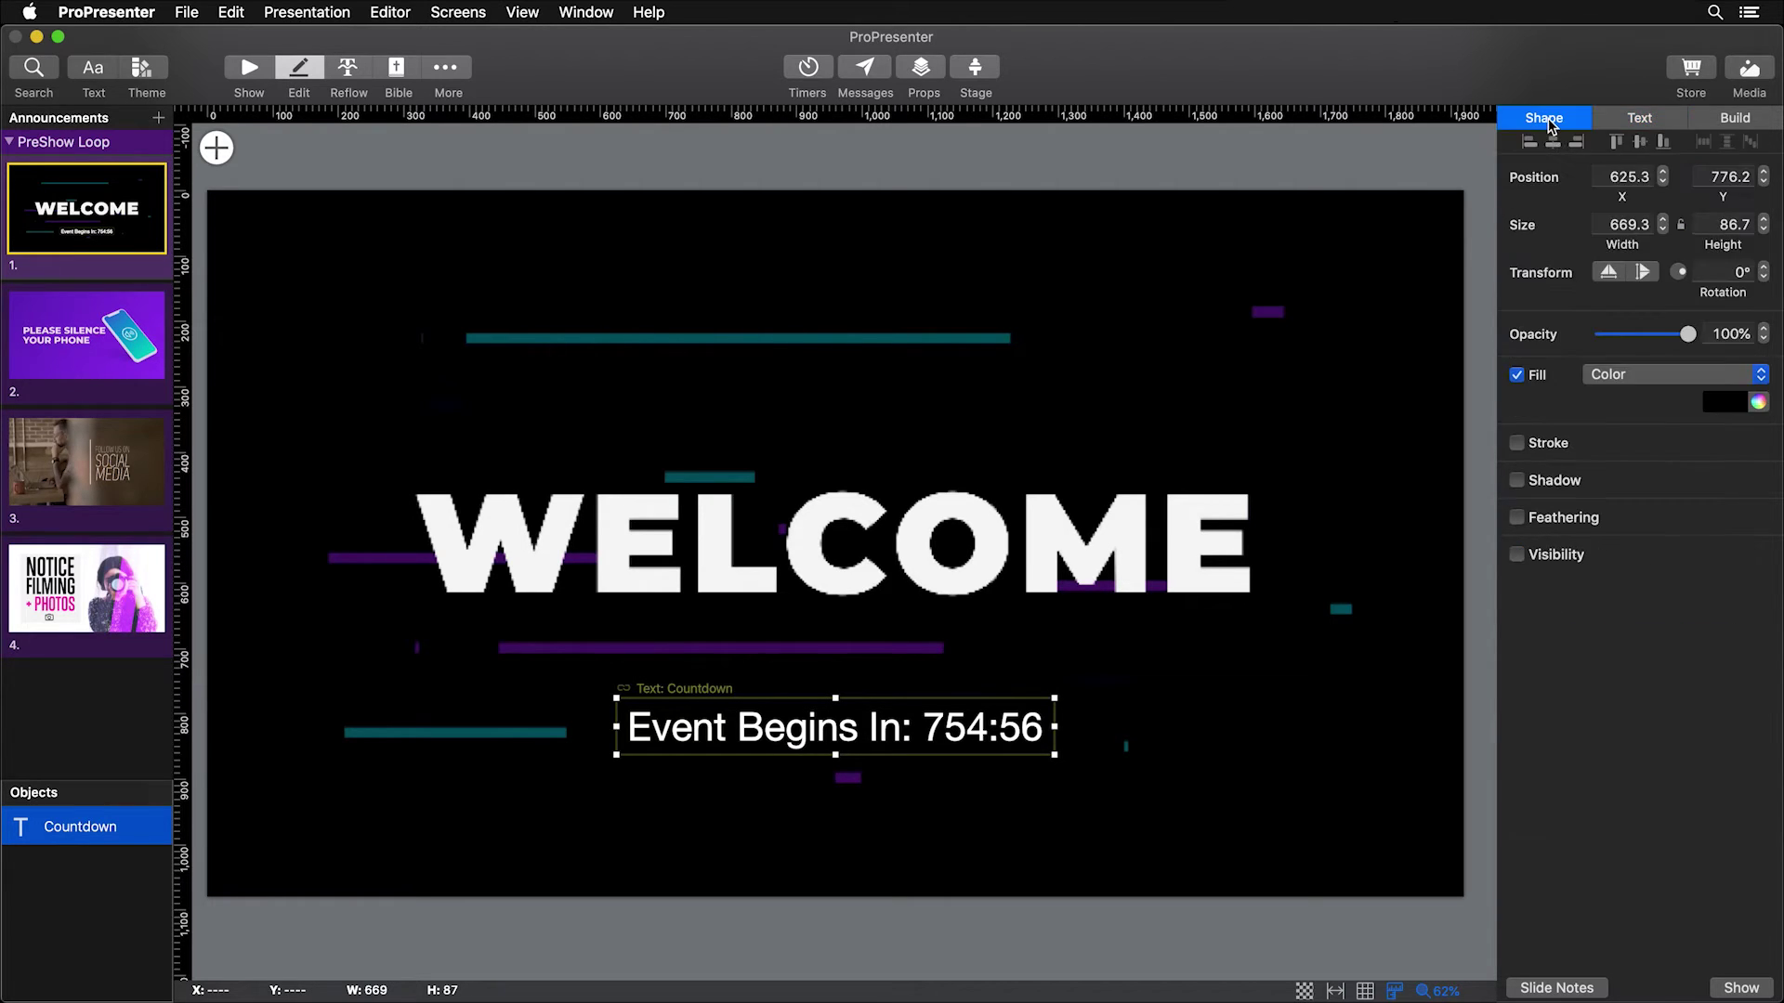
left_click(1562, 557)
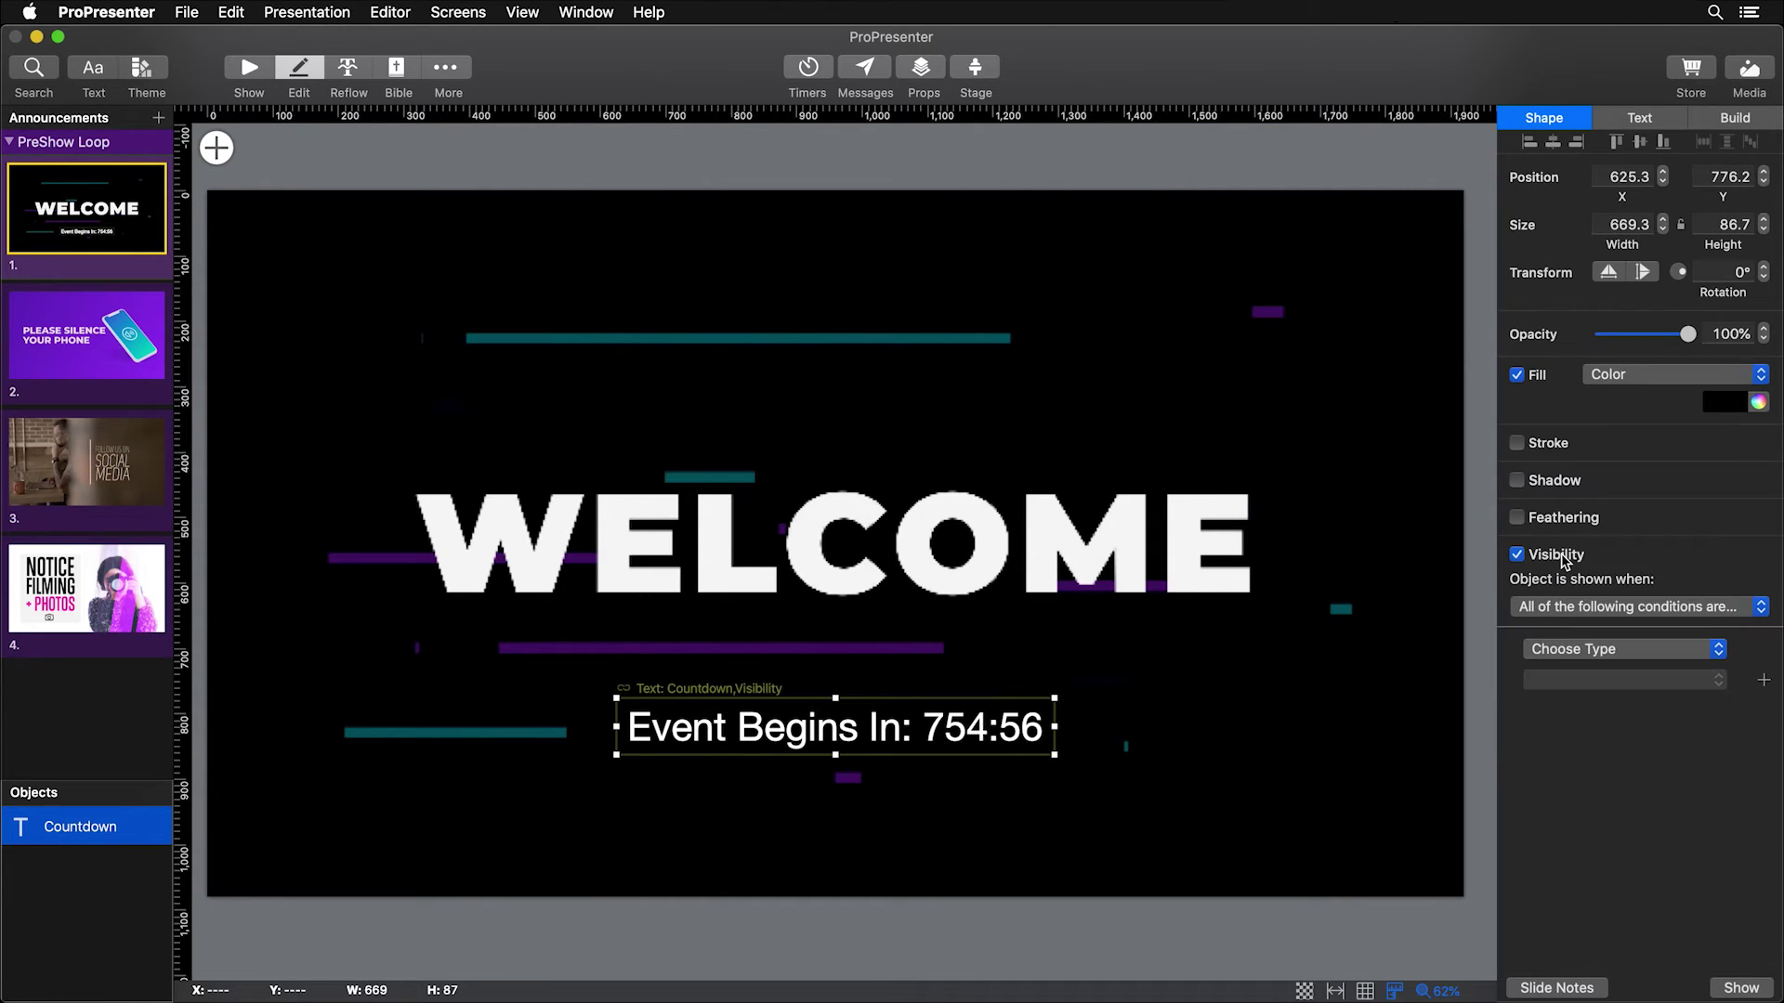
left_click(1604, 609)
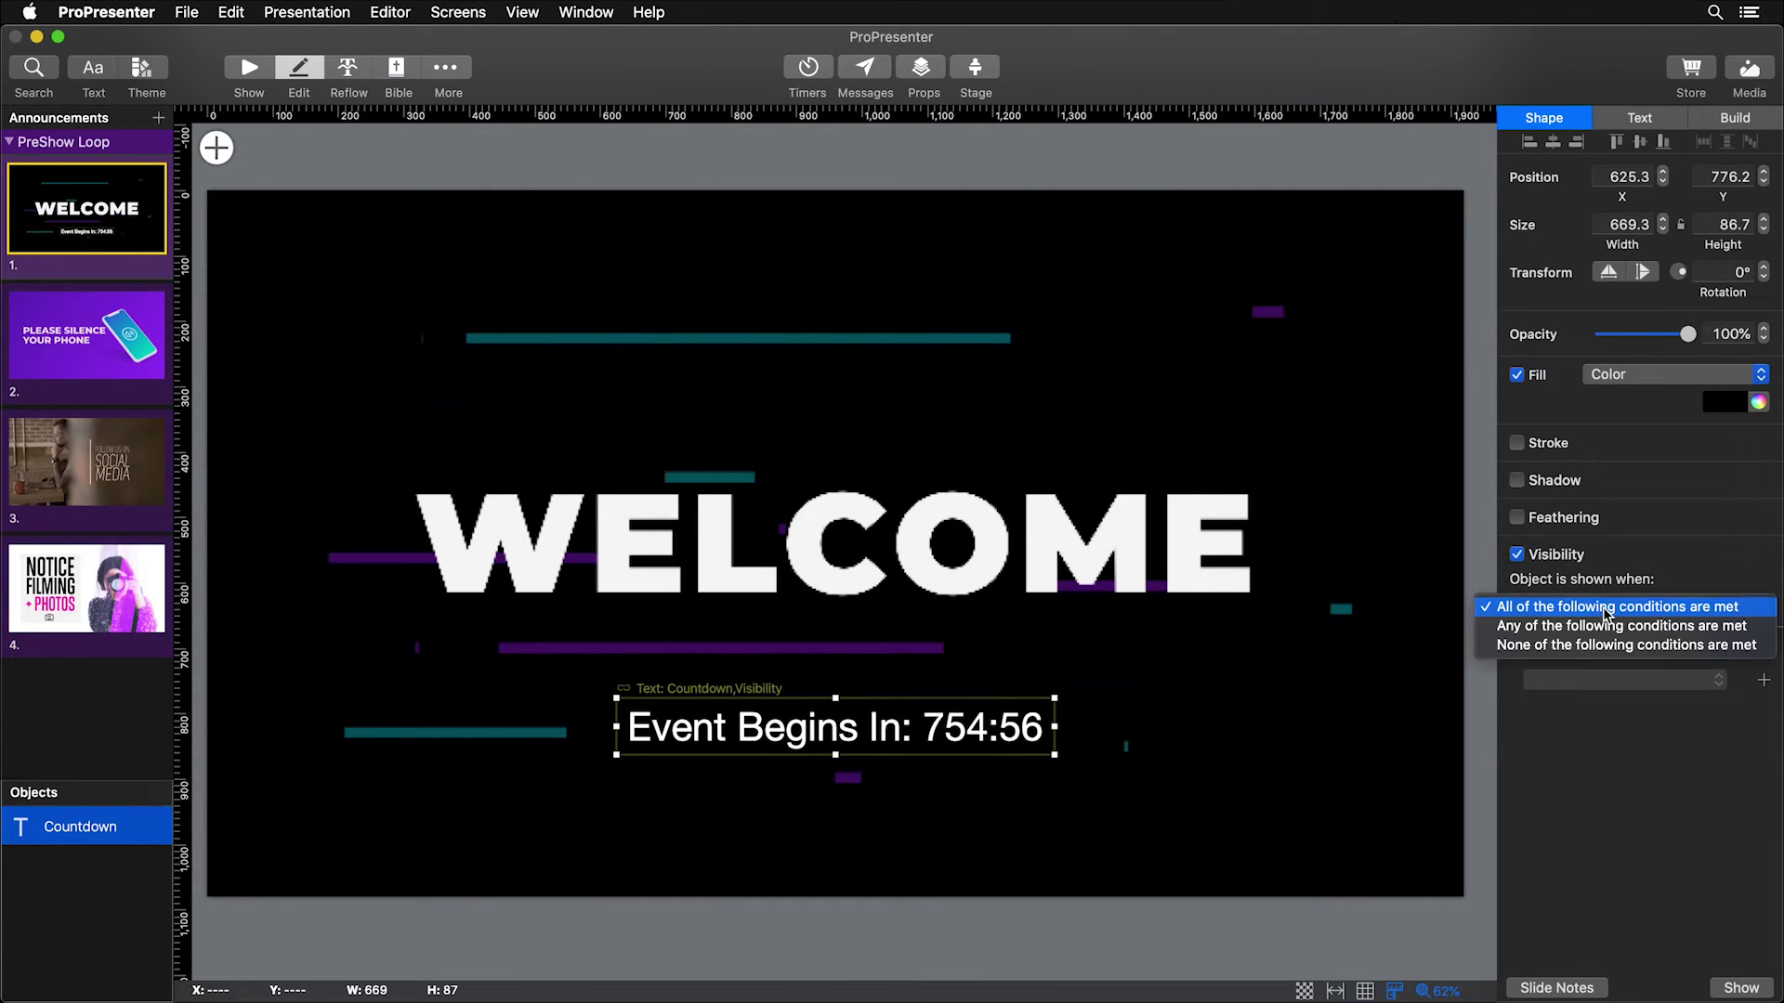
left_click(1614, 744)
left_click(1617, 651)
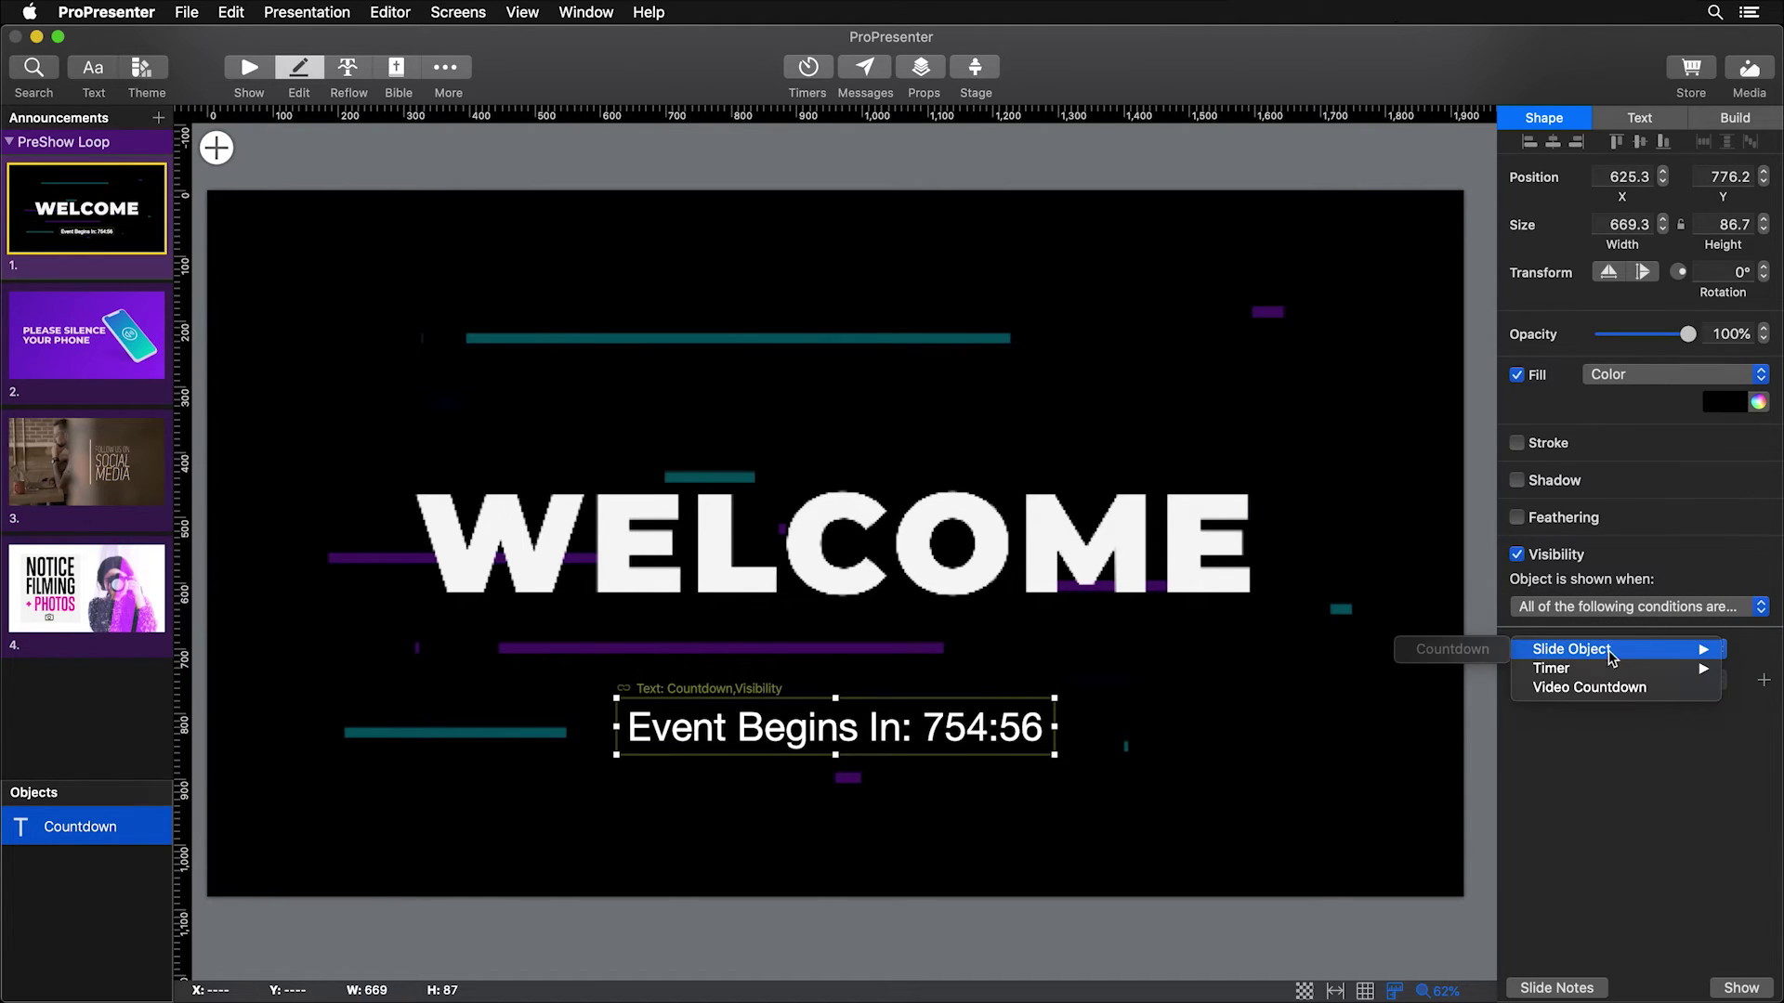
mouse_move(1579, 669)
left_click(1422, 666)
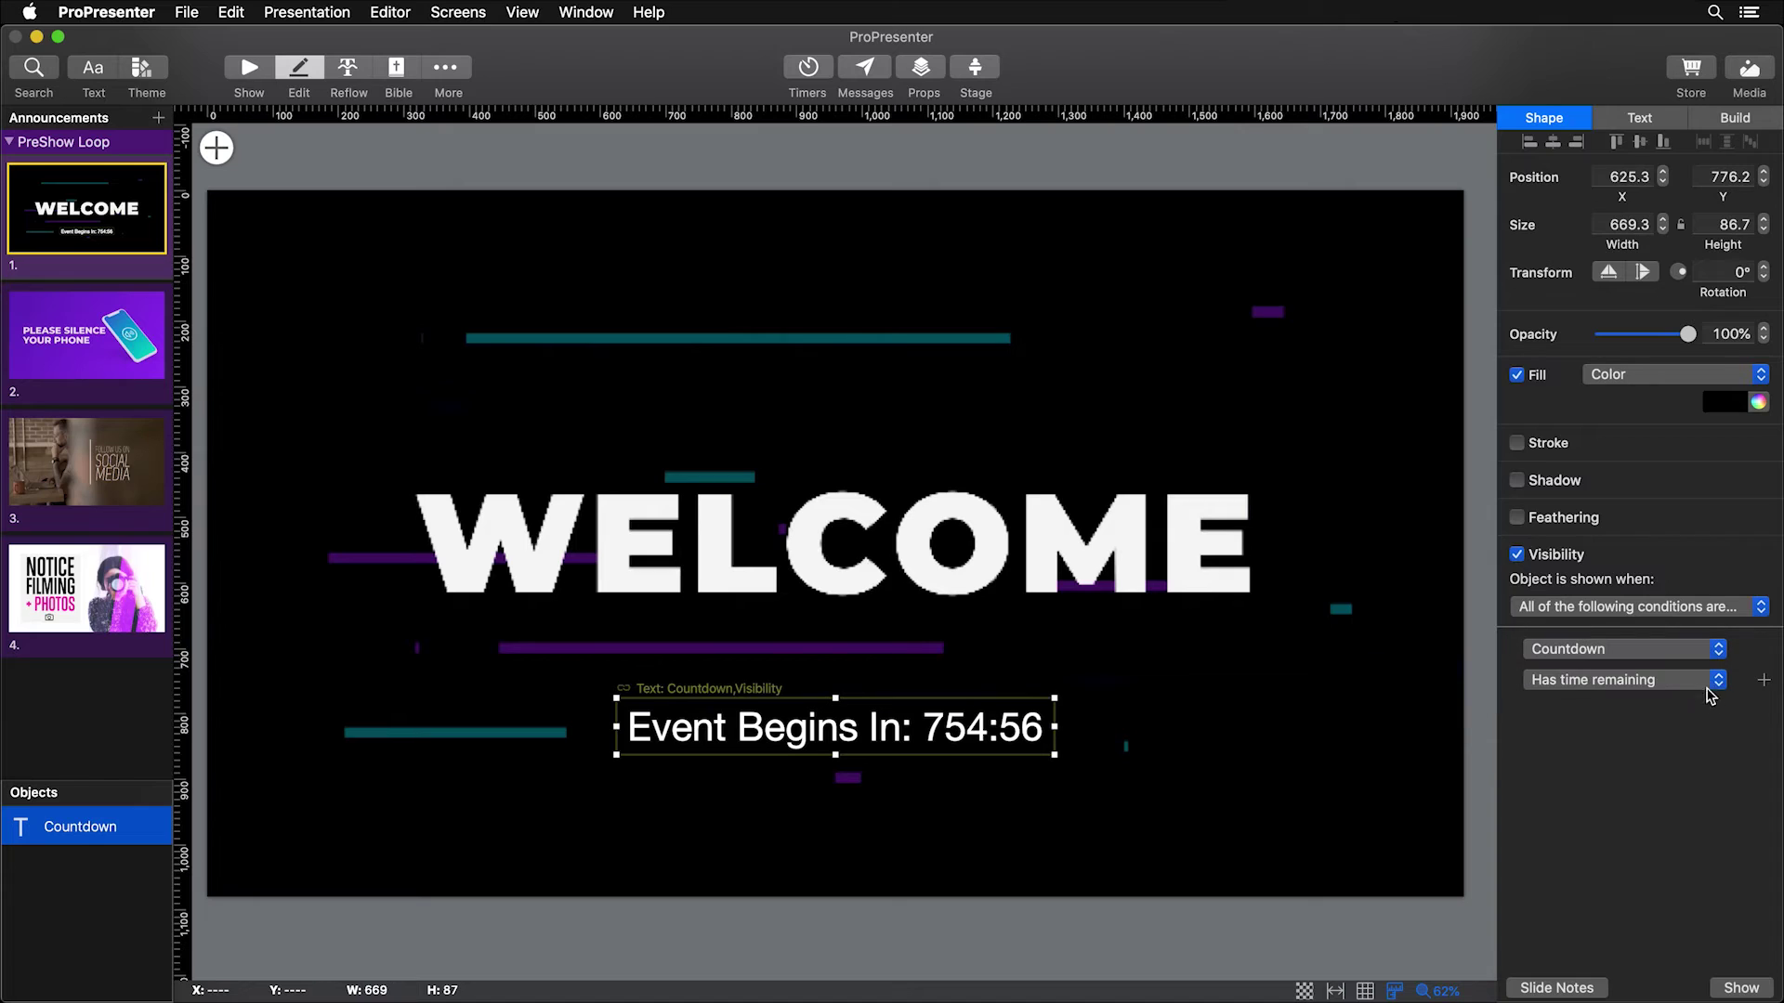
left_click(1714, 683)
left_click(1765, 686)
- Add a second visibility condition requiring that the Countdown timer is running
left_click(1764, 681)
left_click(1592, 735)
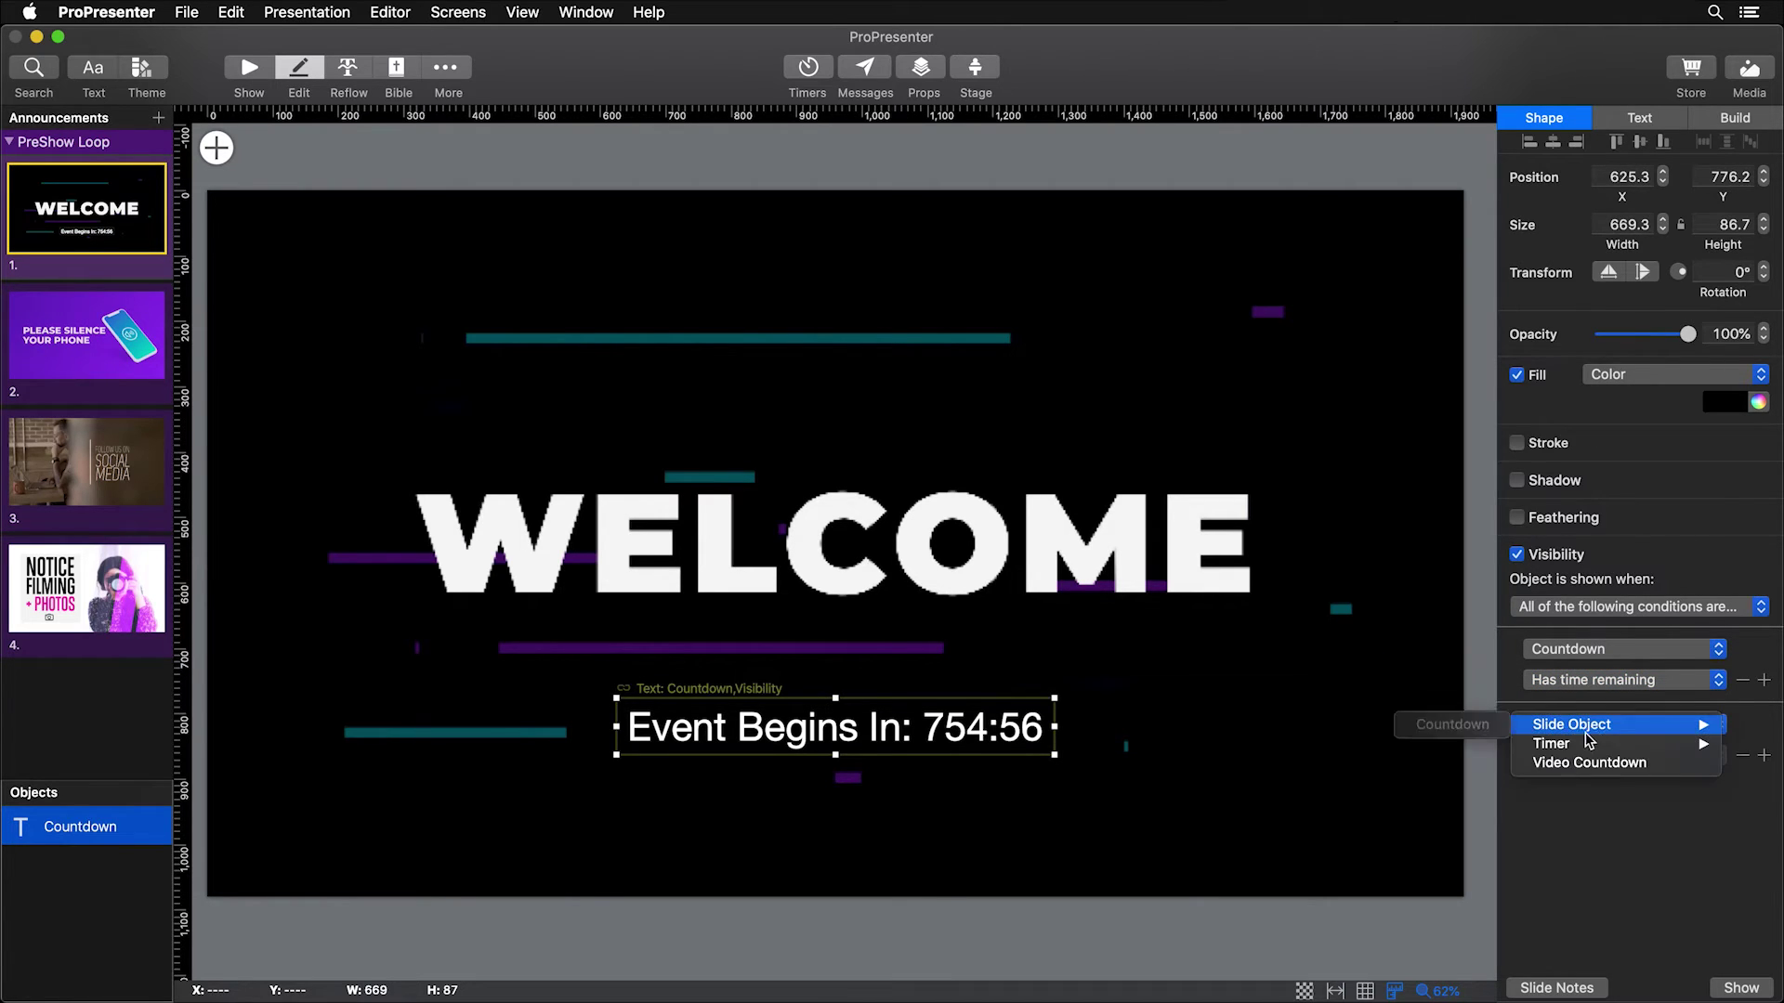
mouse_move(1580, 743)
left_click(1421, 741)
left_click(1625, 758)
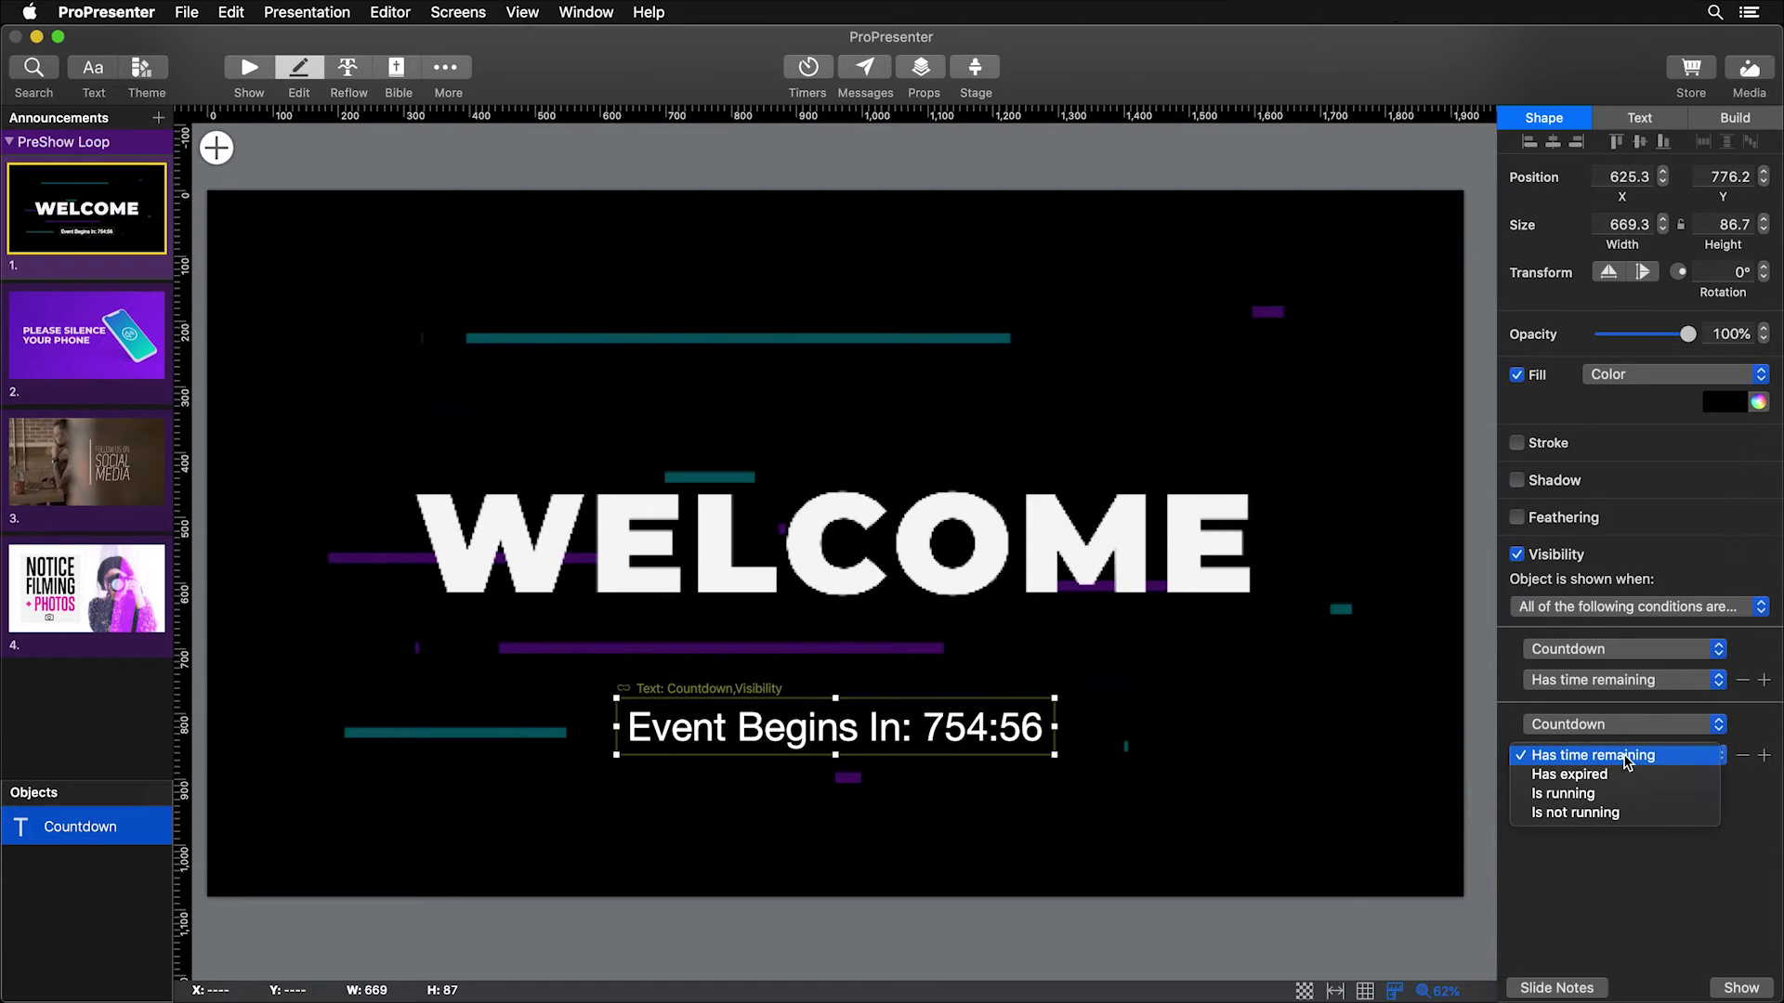
left_click(1607, 795)
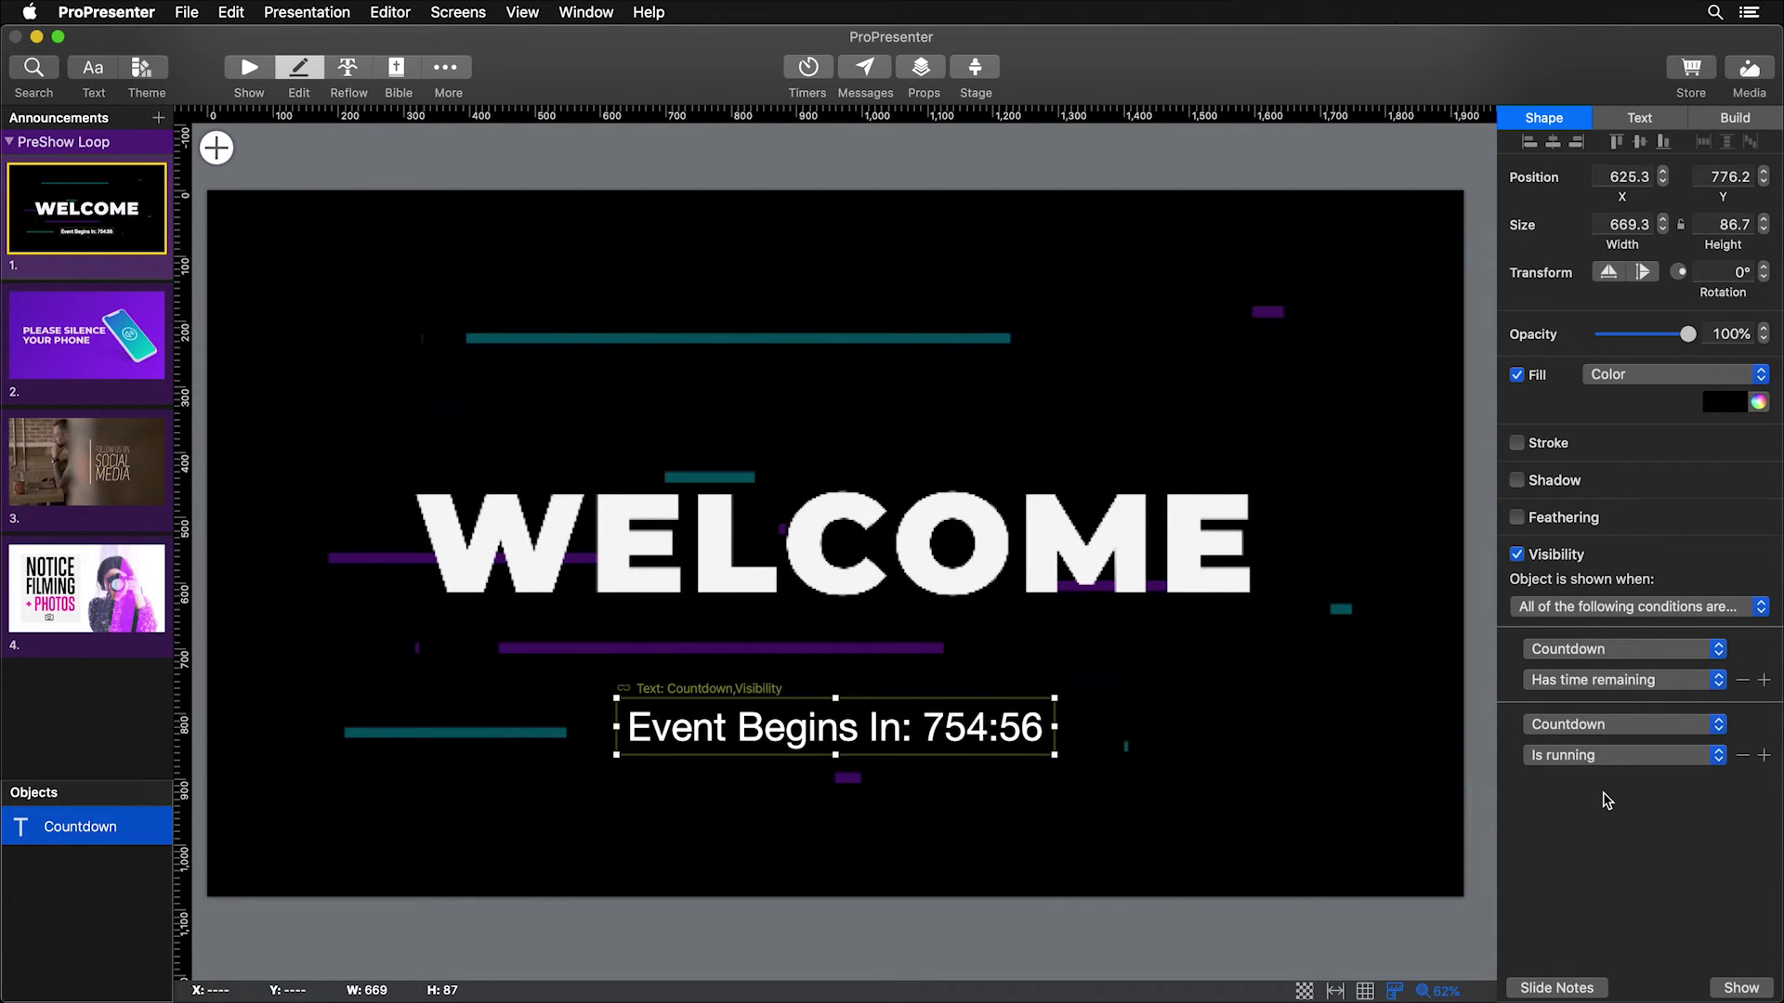
- Trigger the WELCOME slide live with the Countdown timer stopped, and again after starting that timer
left_click(249, 69)
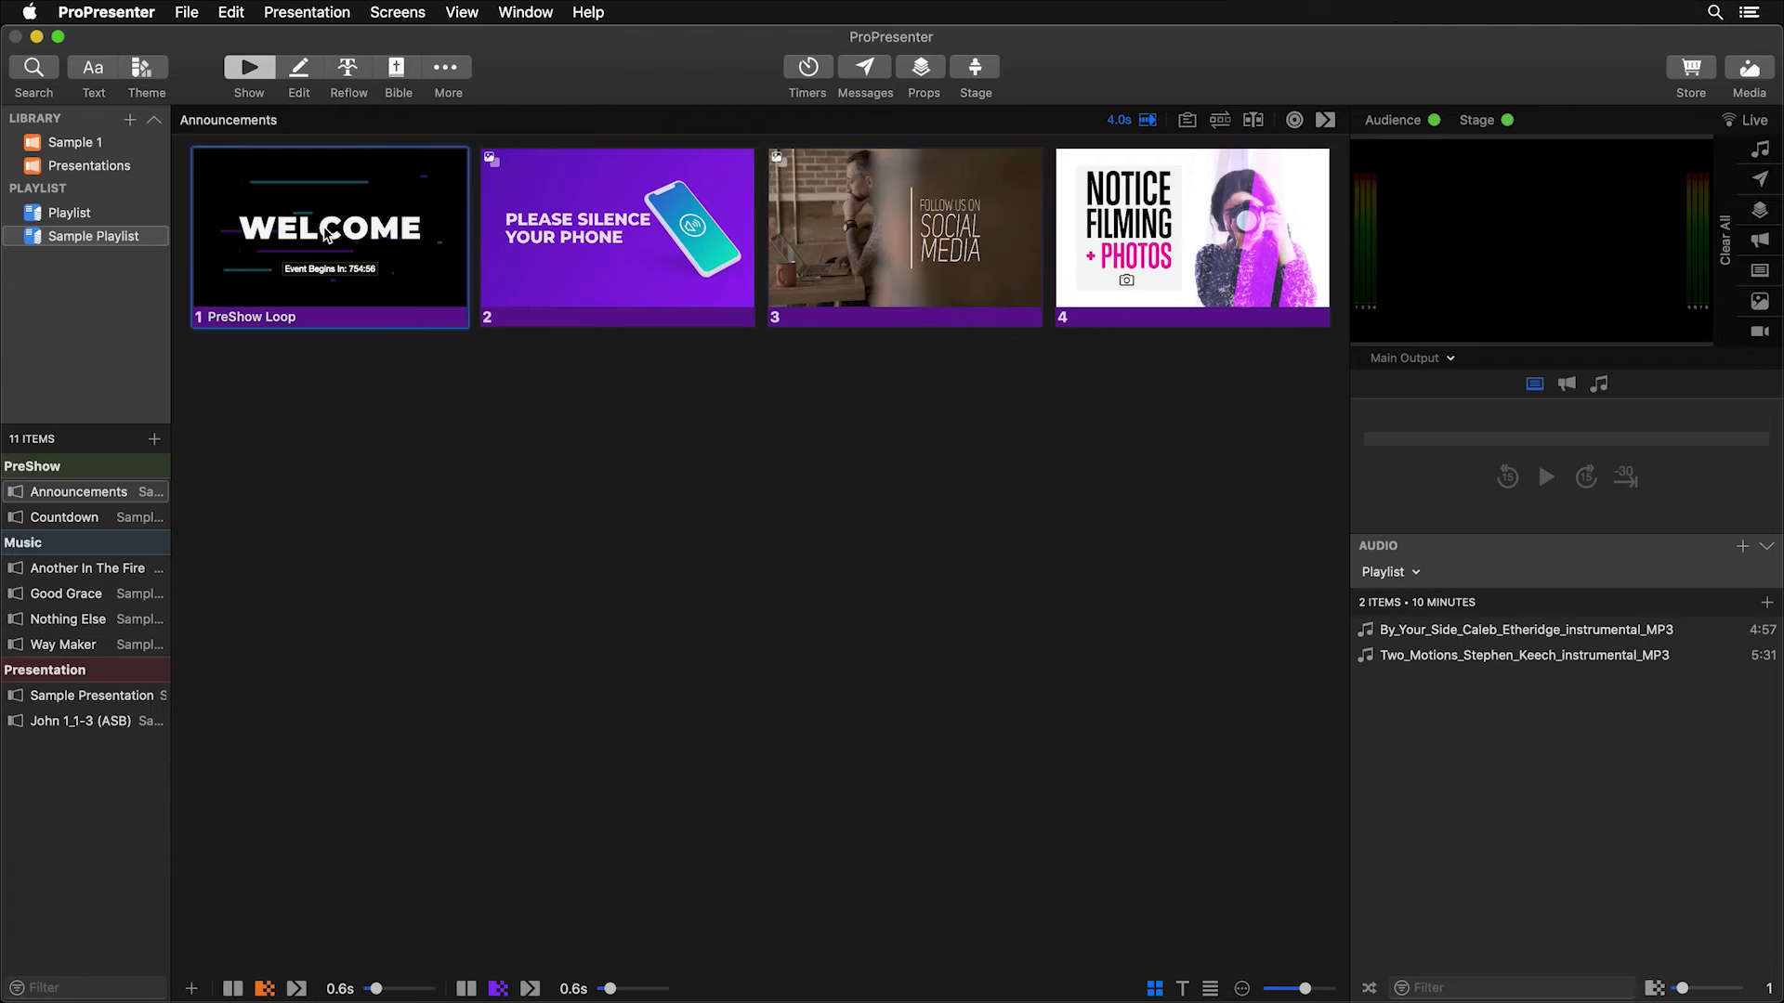
left_click(327, 235)
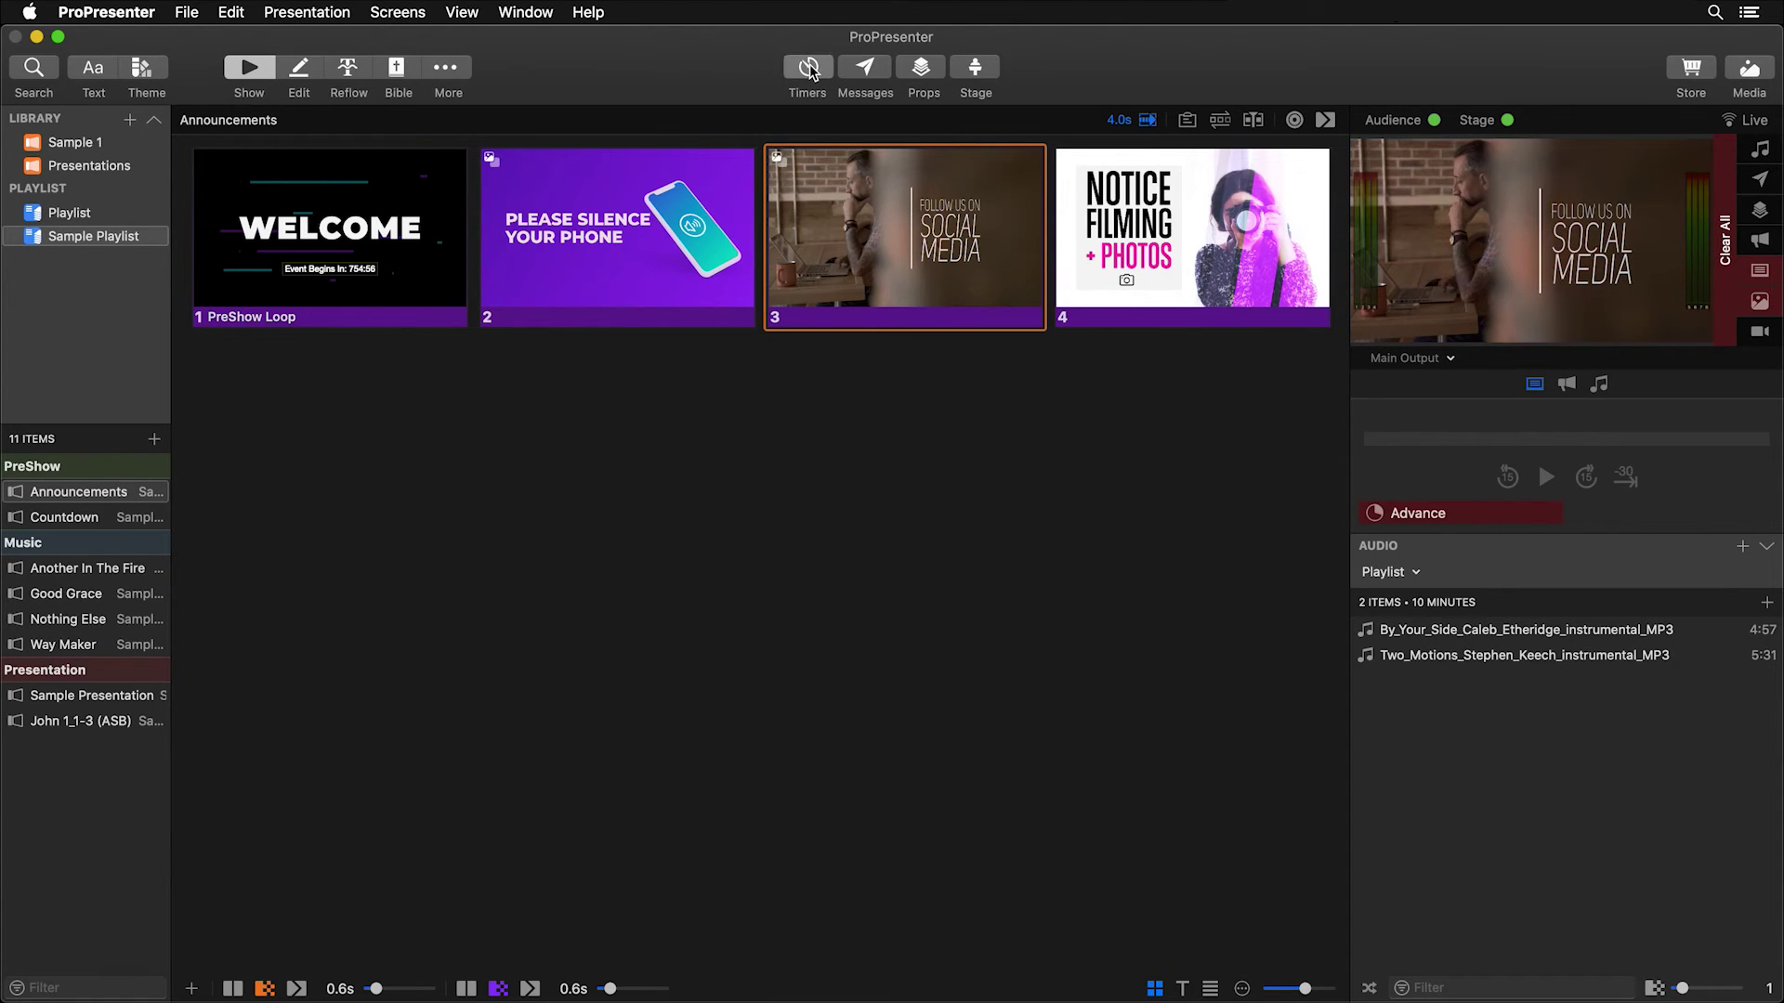
left_click(809, 71)
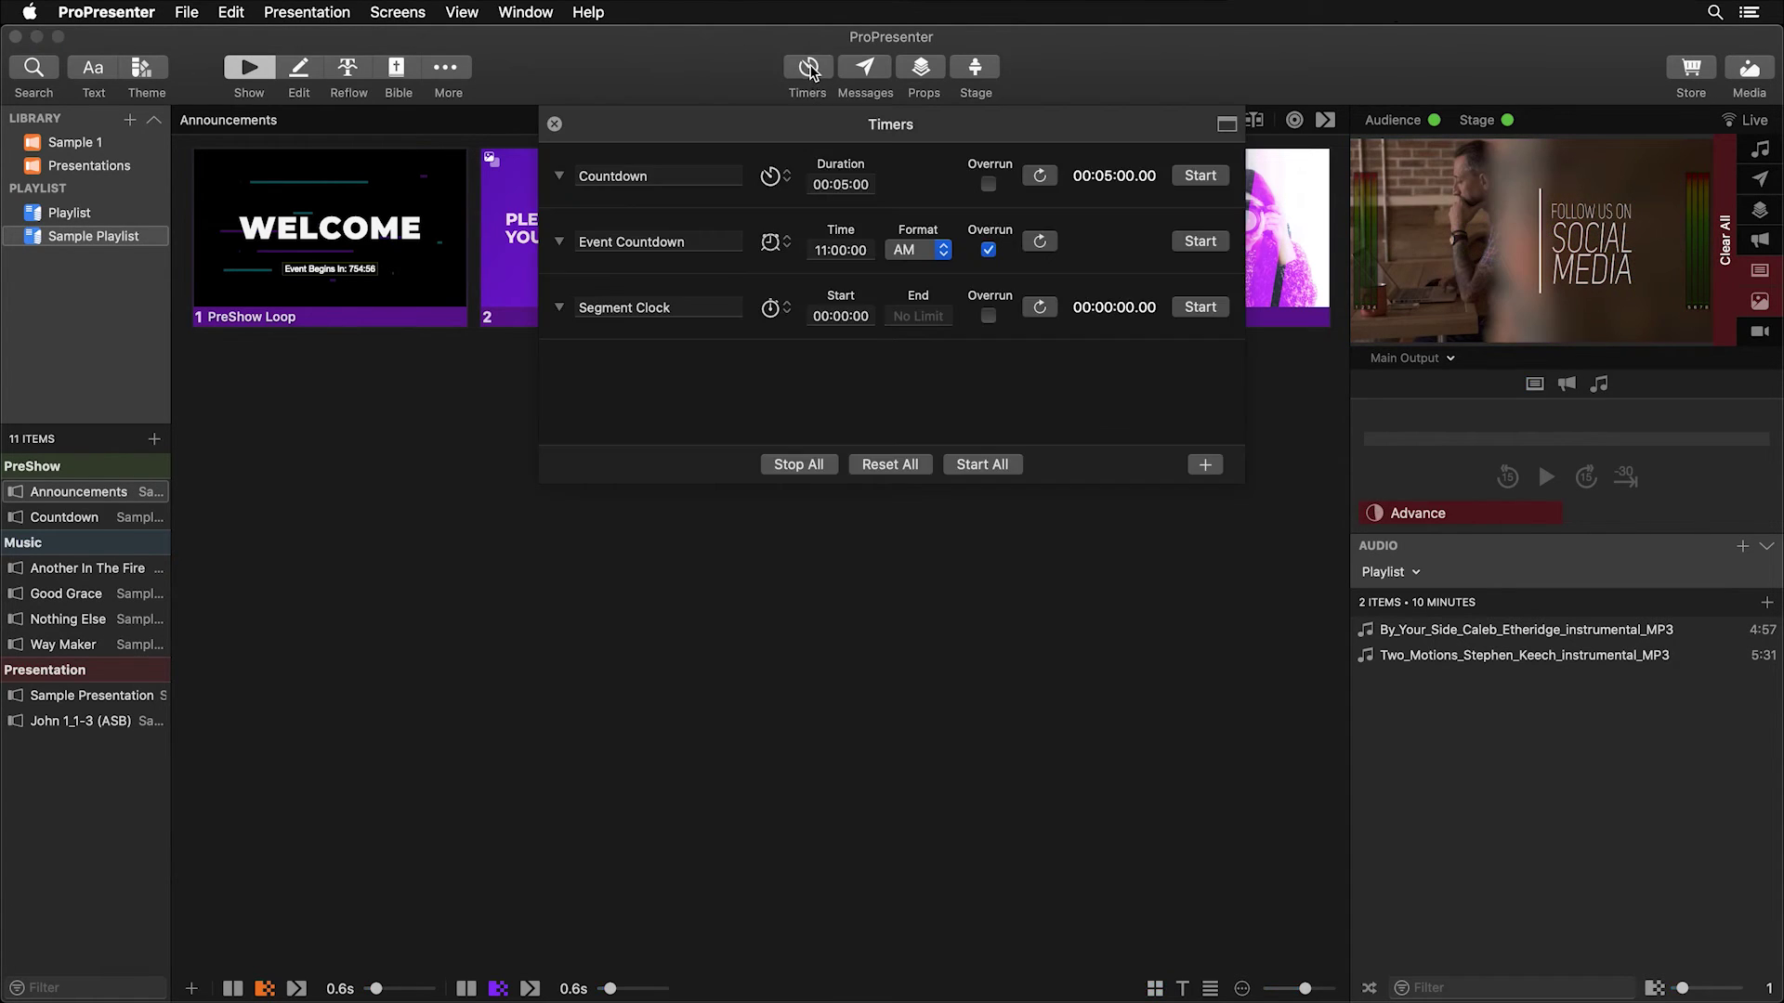
left_click(1199, 176)
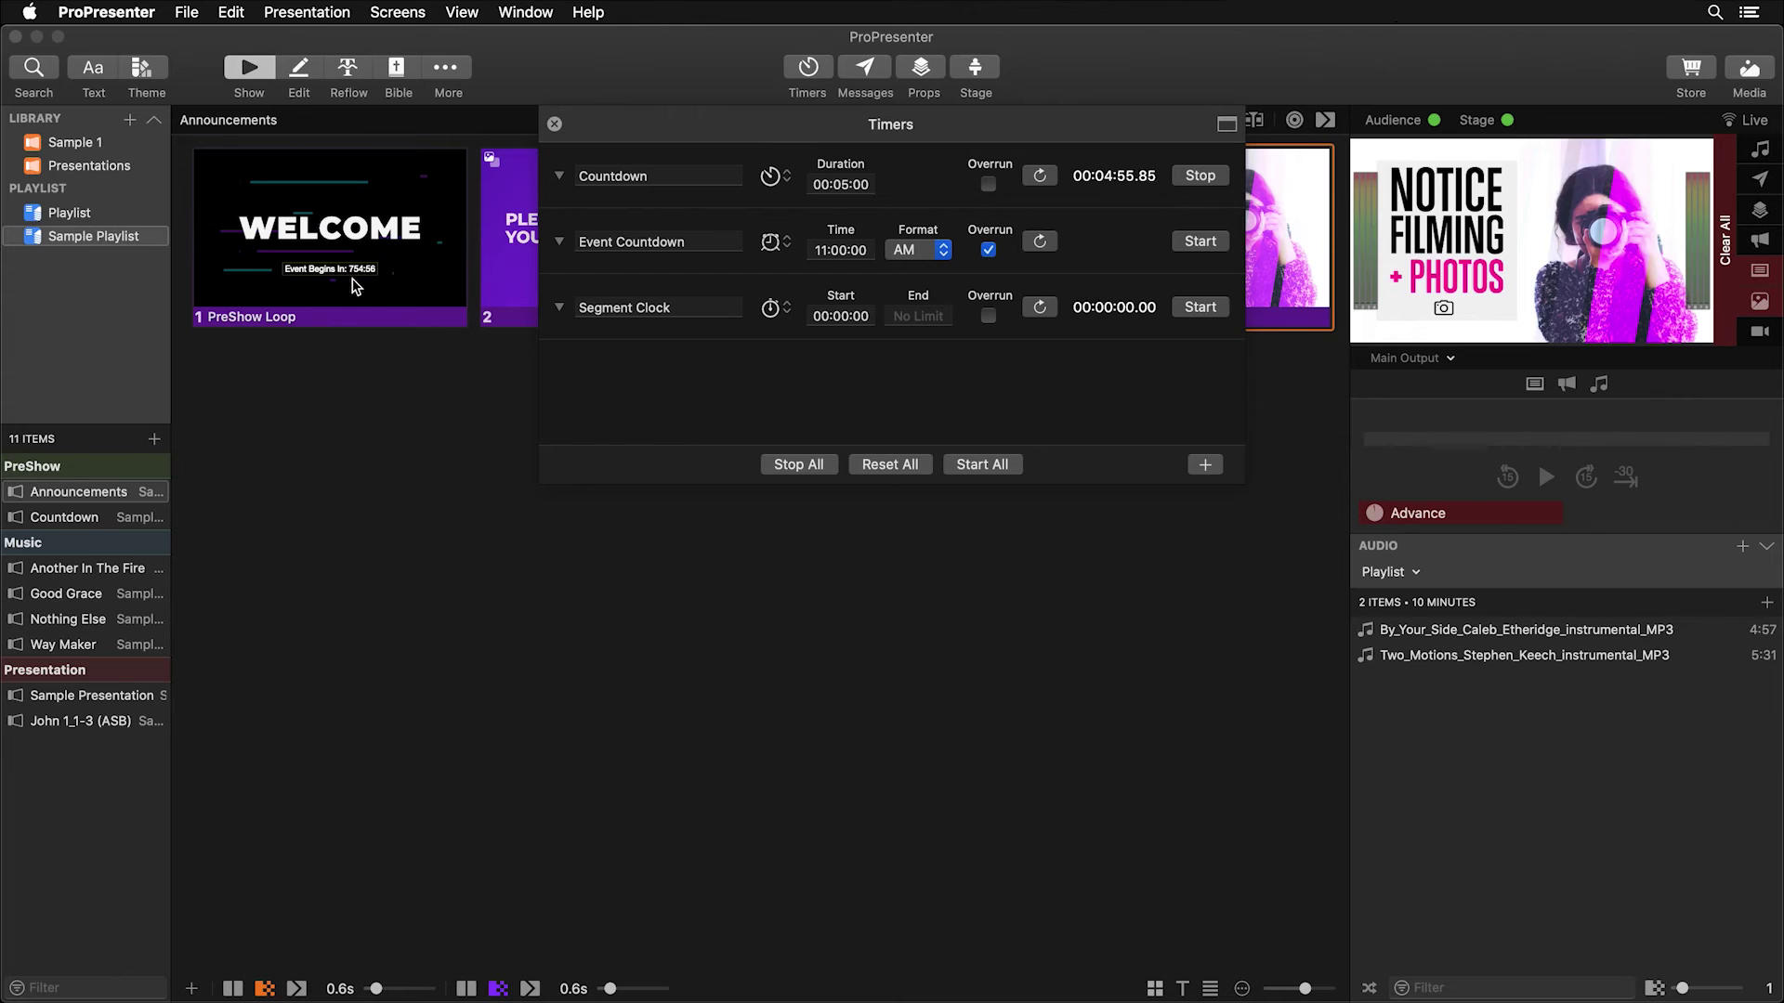
left_click(351, 285)
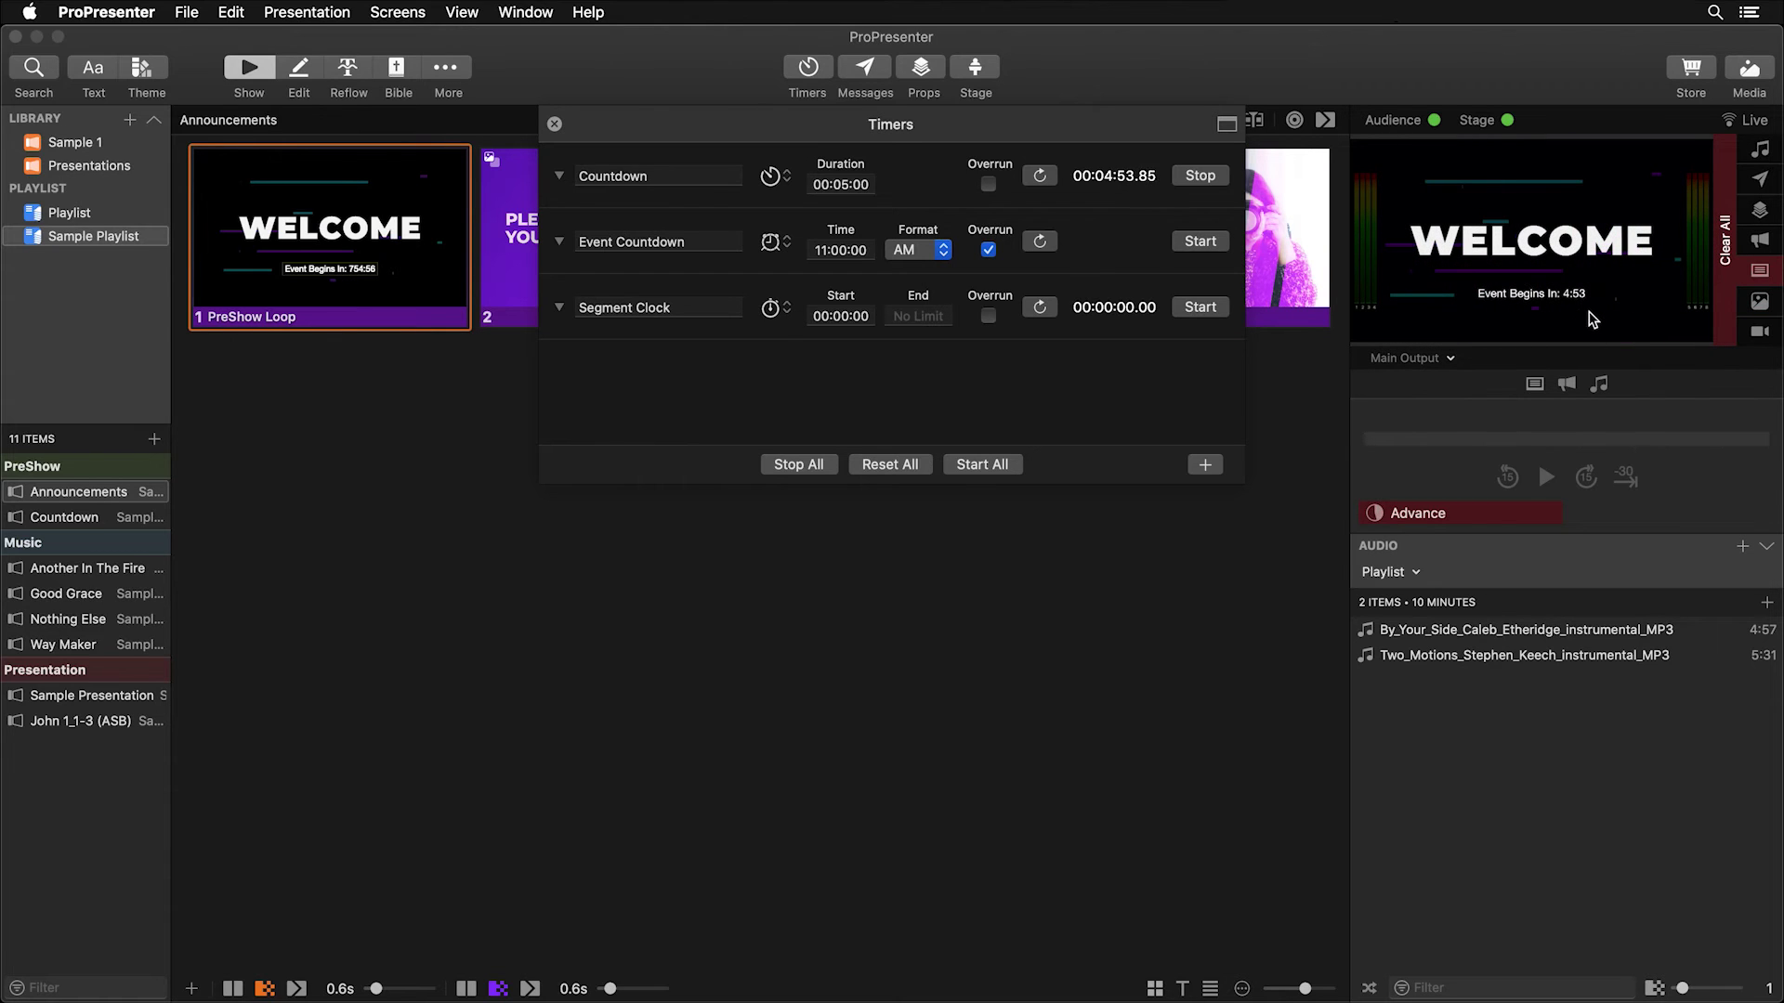
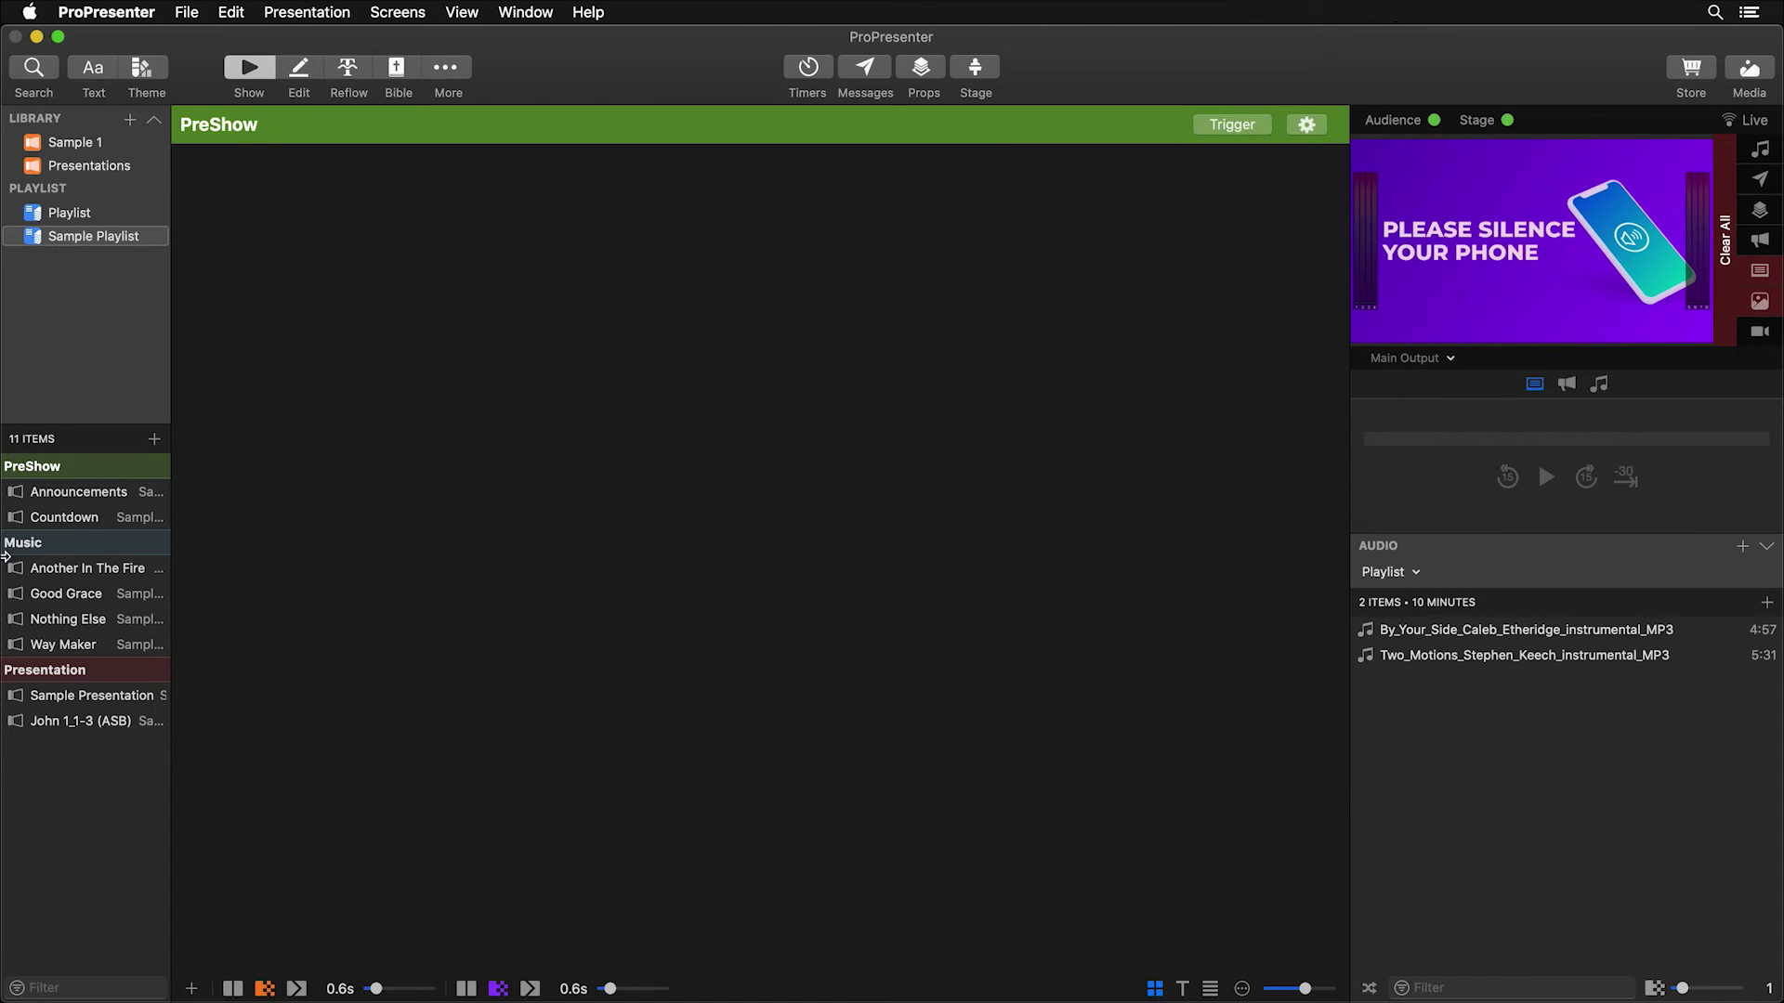
- Reopen the Announcements presentation from the PreShow section and trigger its WELCOME slide
left_click(84, 492)
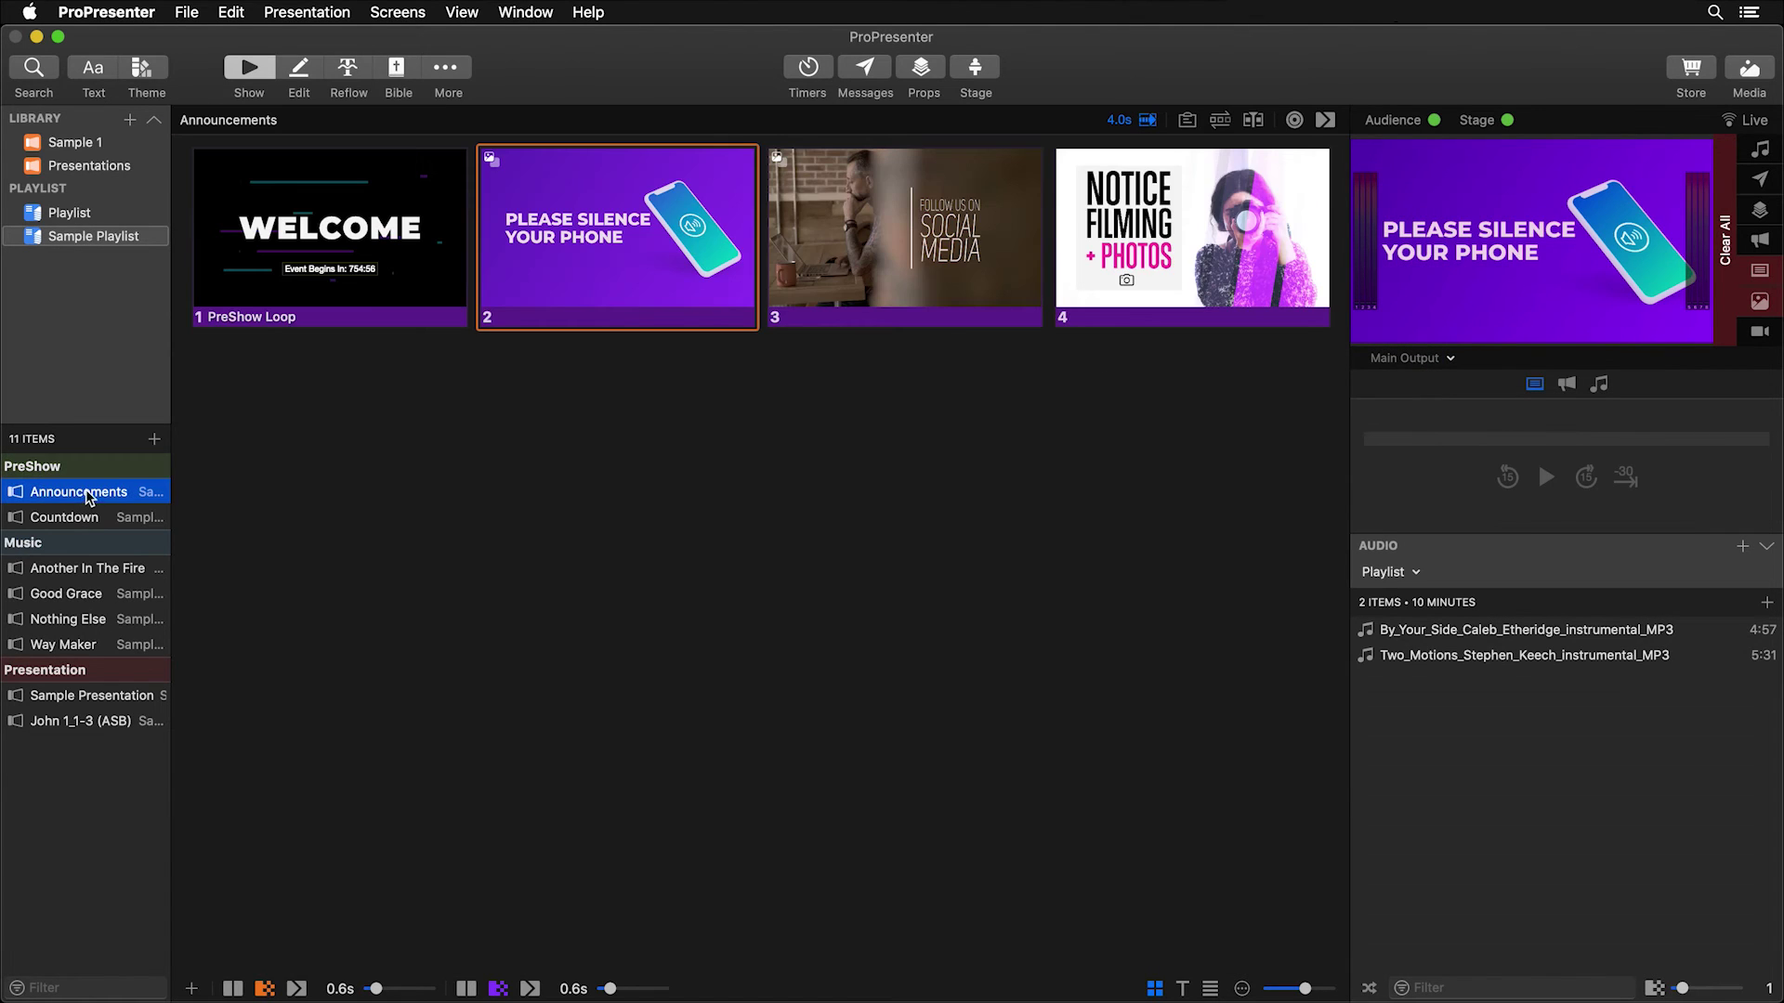
left_click(397, 251)
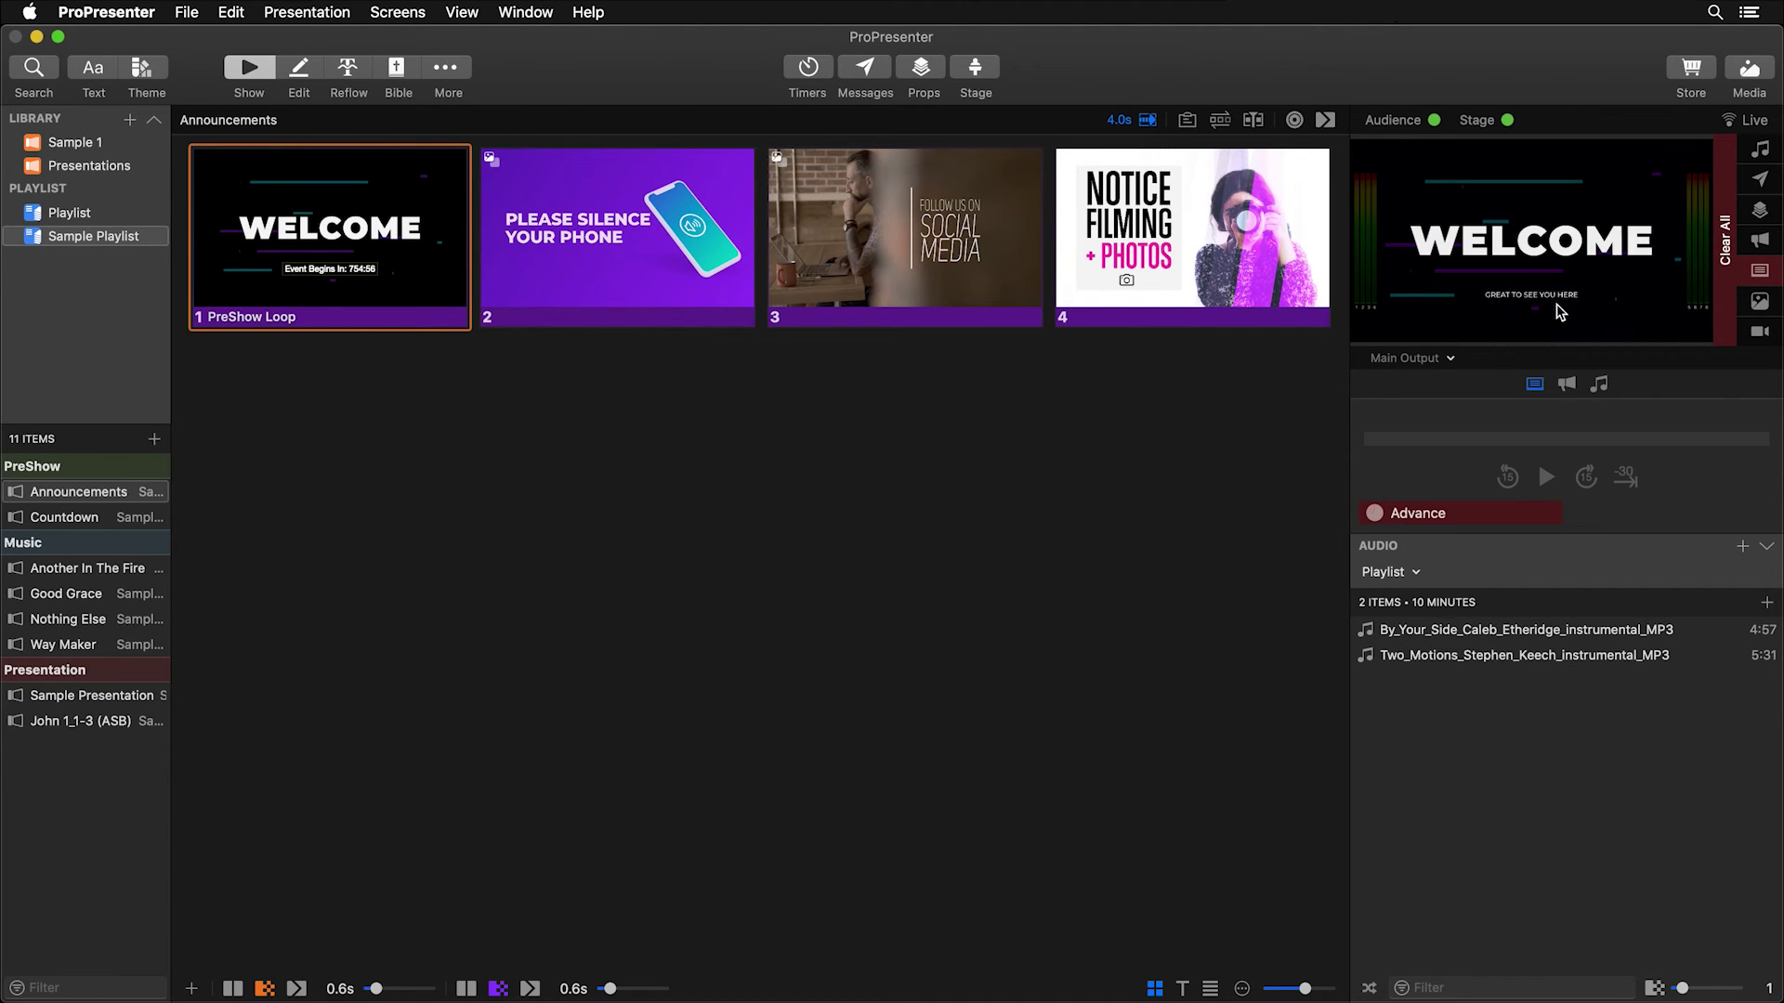
- Clear all live output and open the stage layouts for editing
left_click(1726, 290)
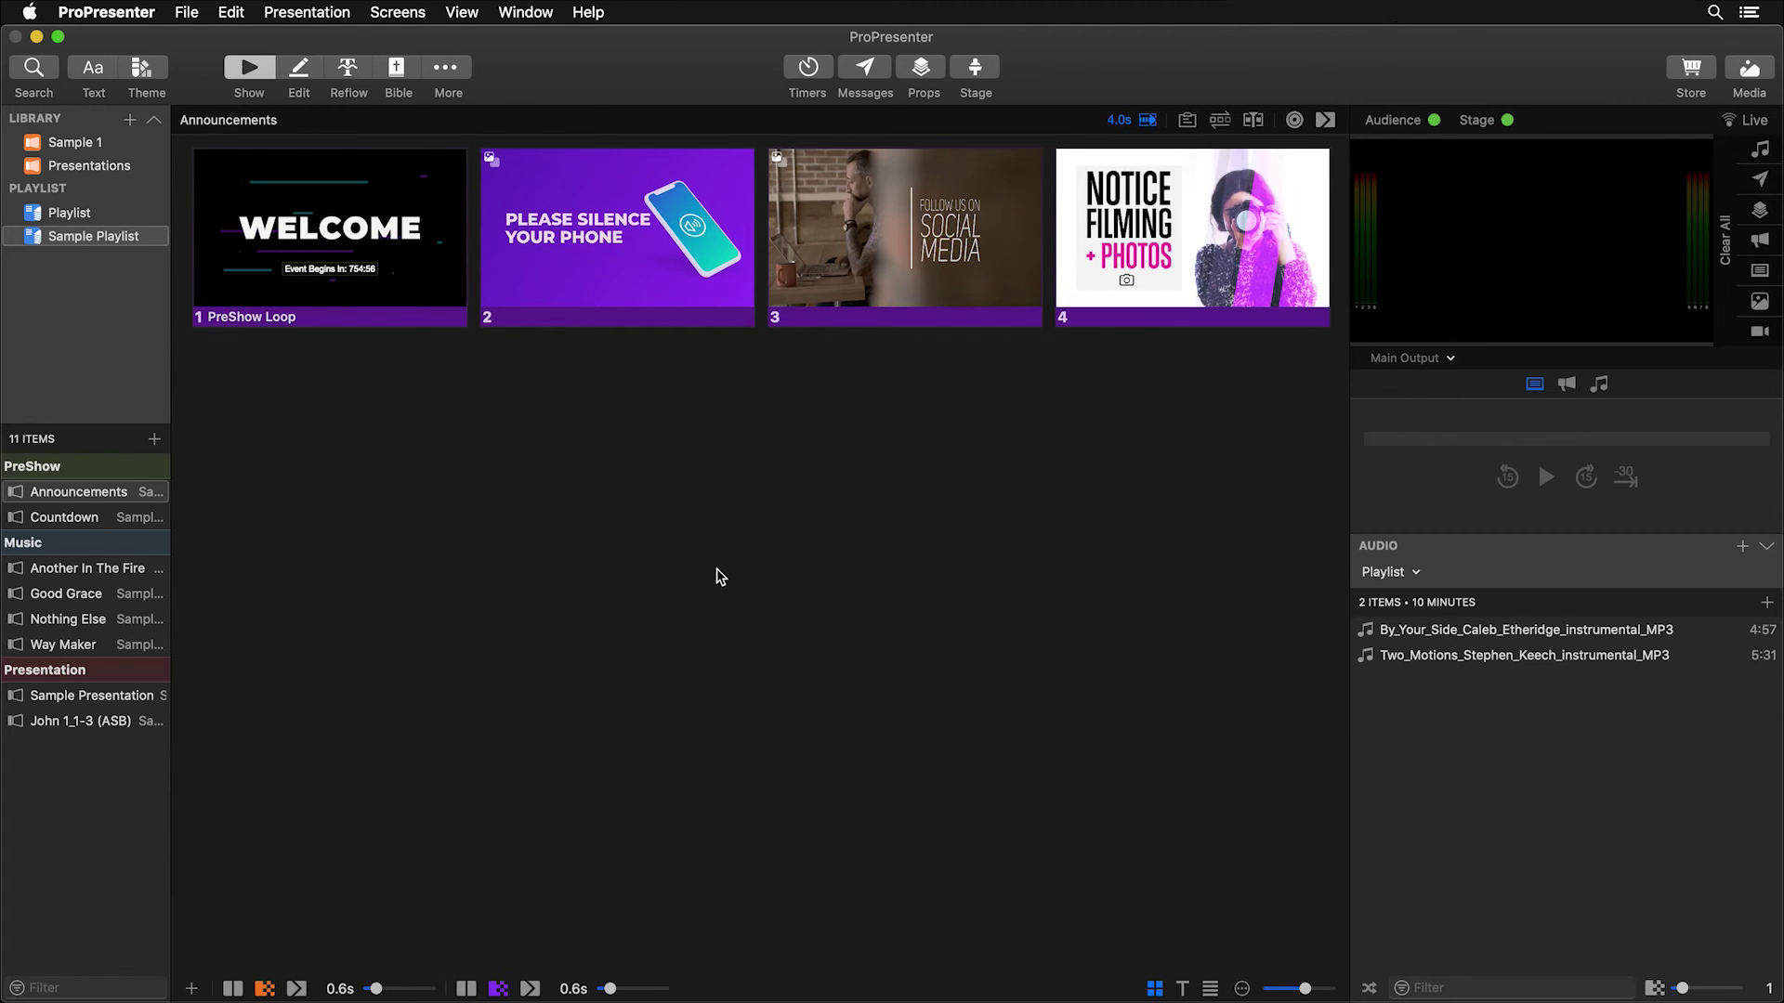
left_click(394, 11)
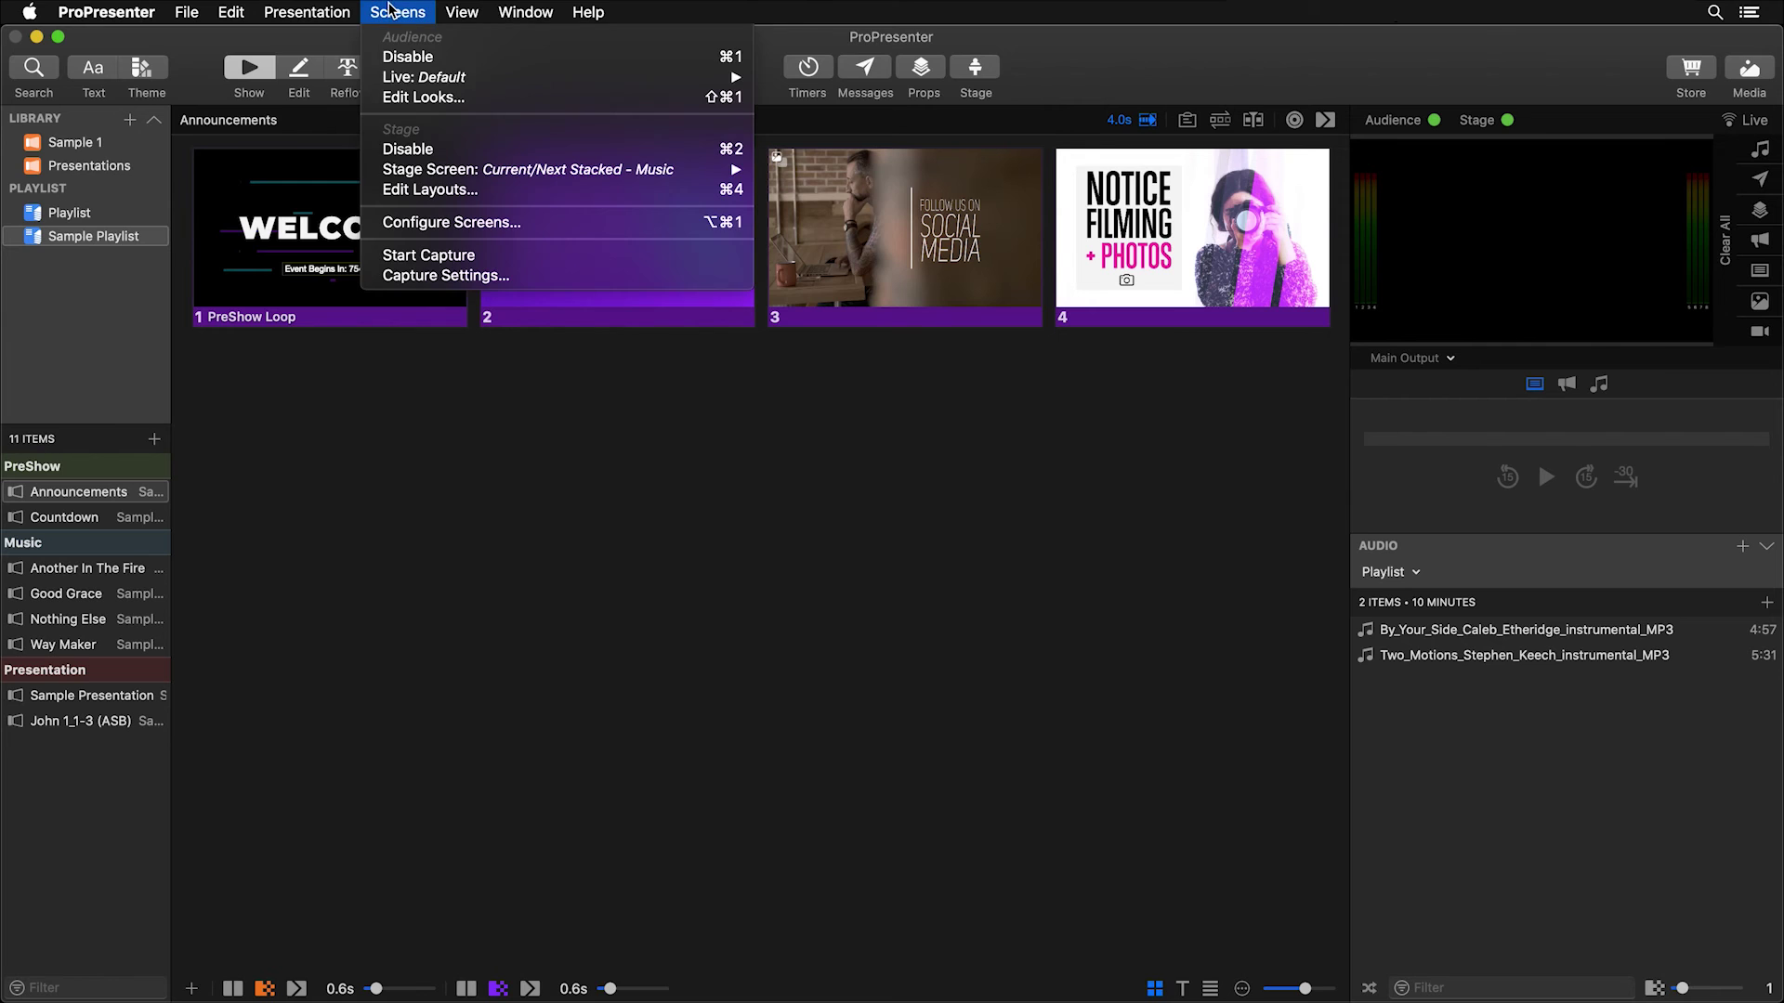
left_click(477, 198)
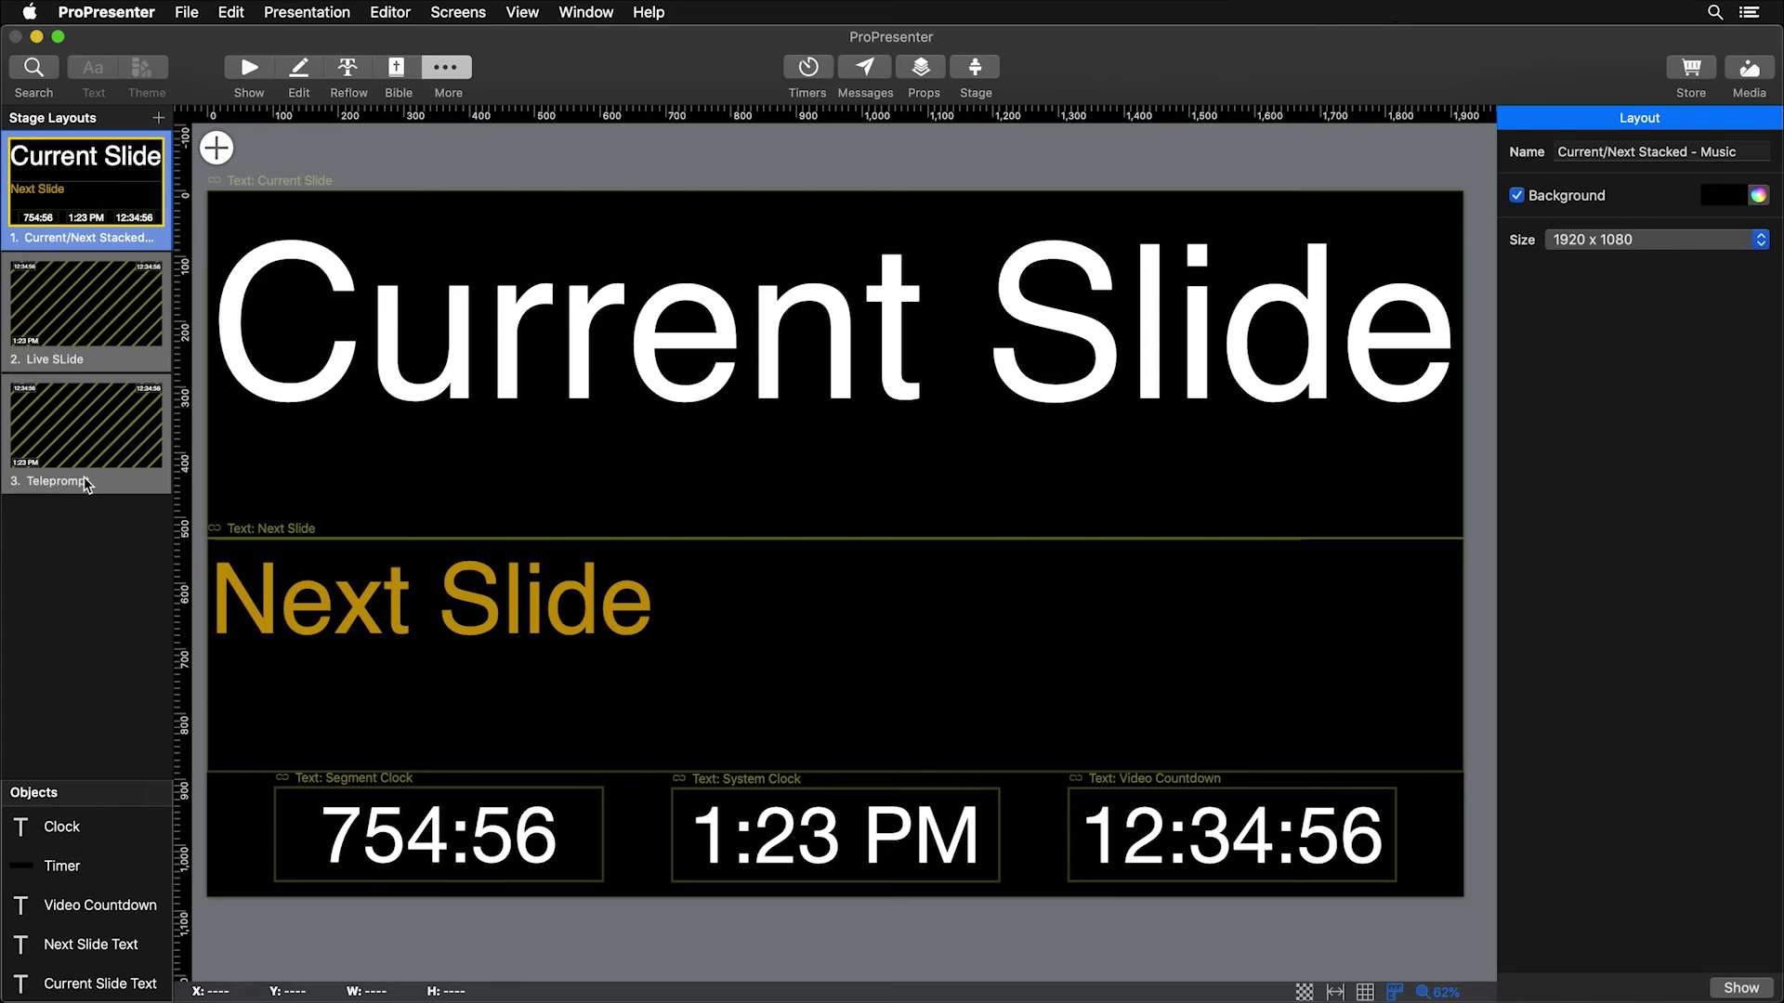
- Review the available stage layout templates and the timers that can be added to the Current/Next Stacked - Music layout
left_click(159, 120)
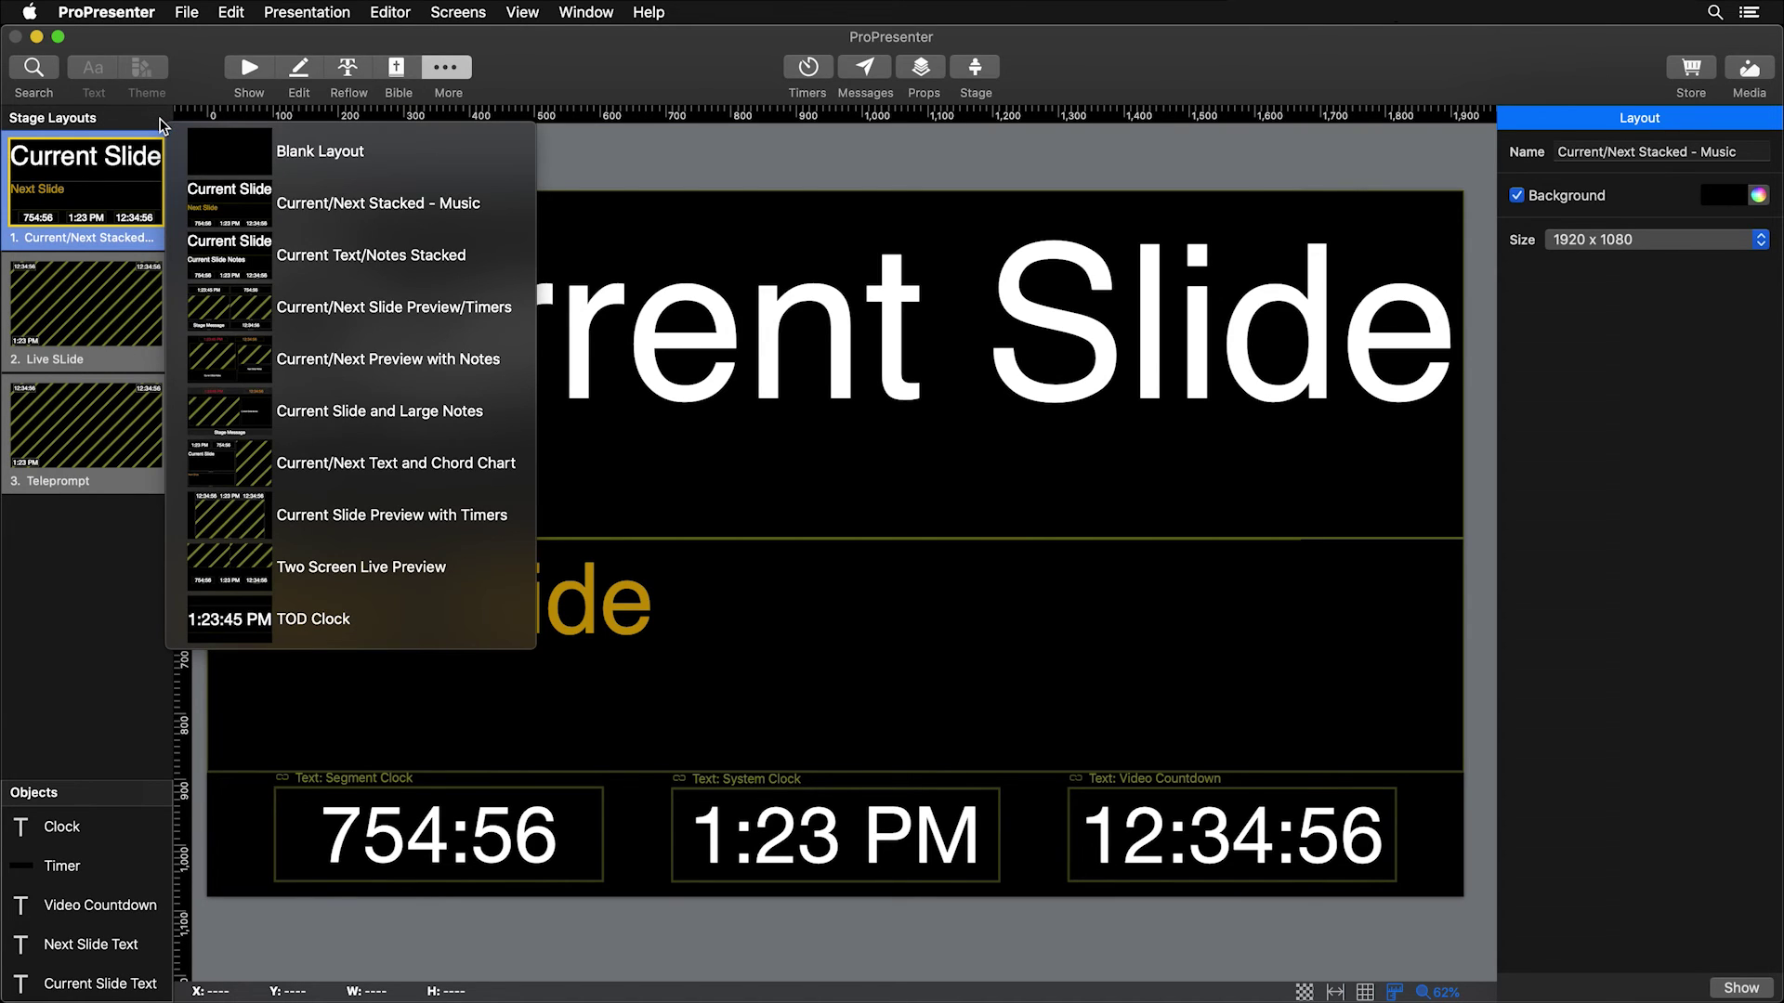
left_click(665, 160)
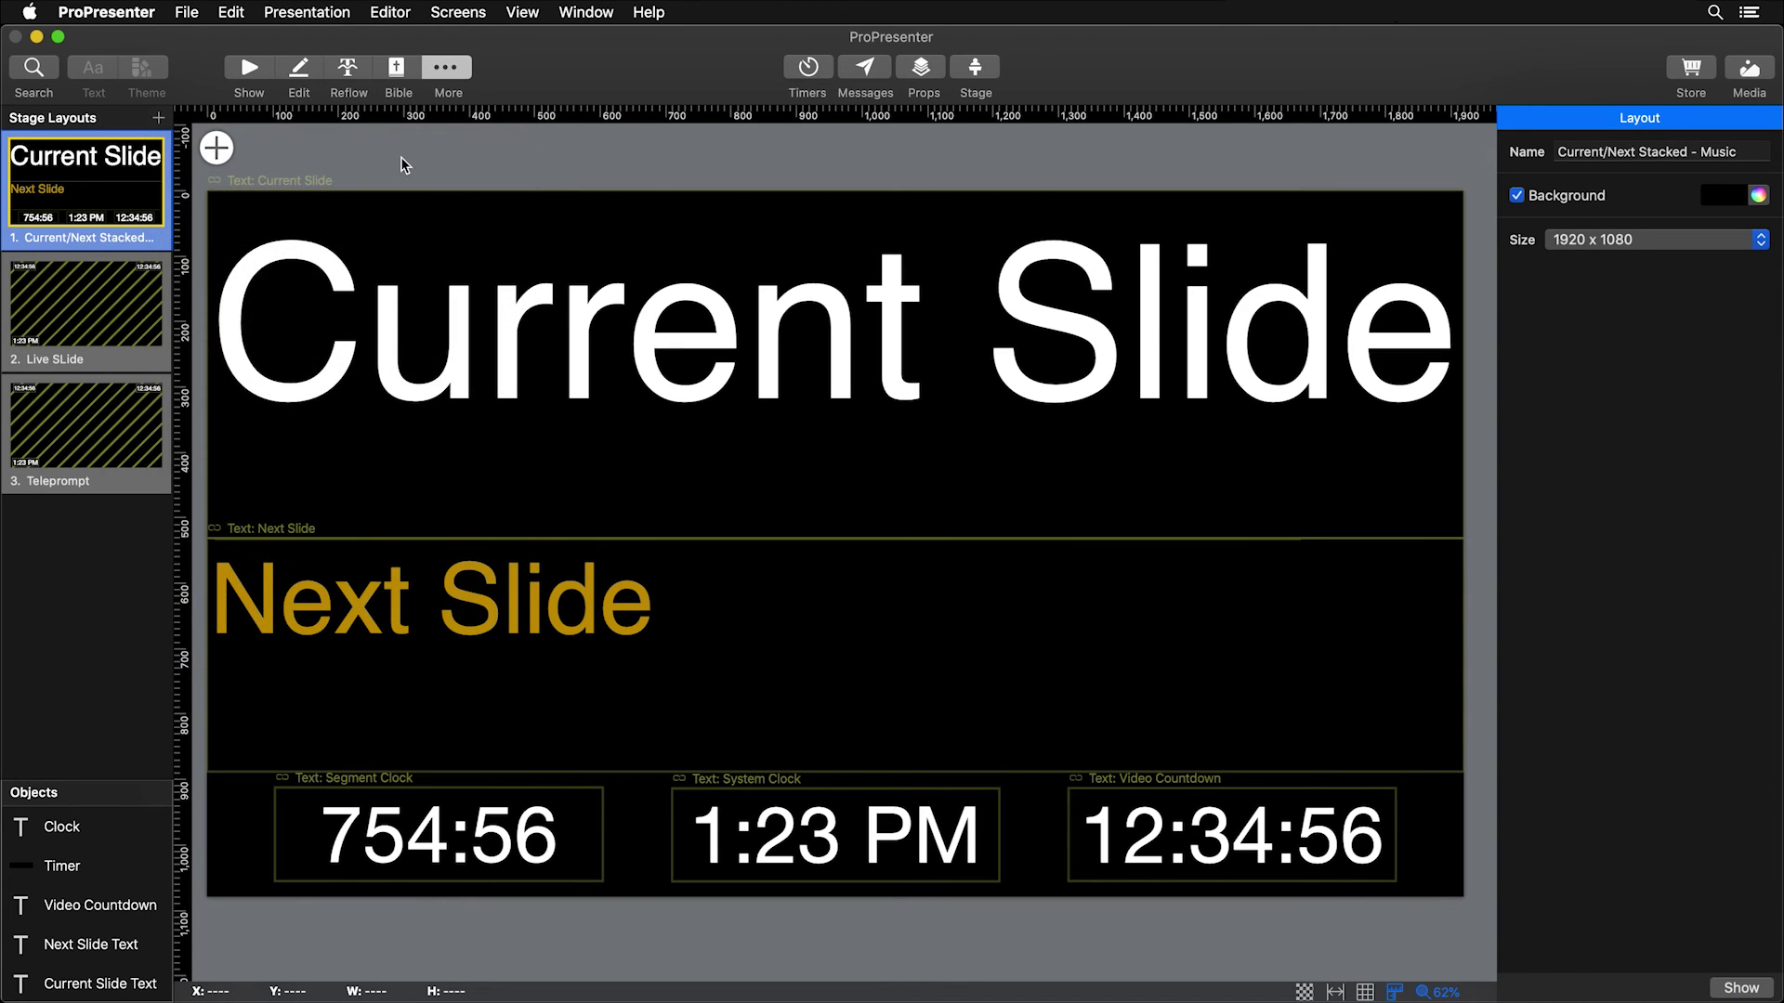
left_click(219, 149)
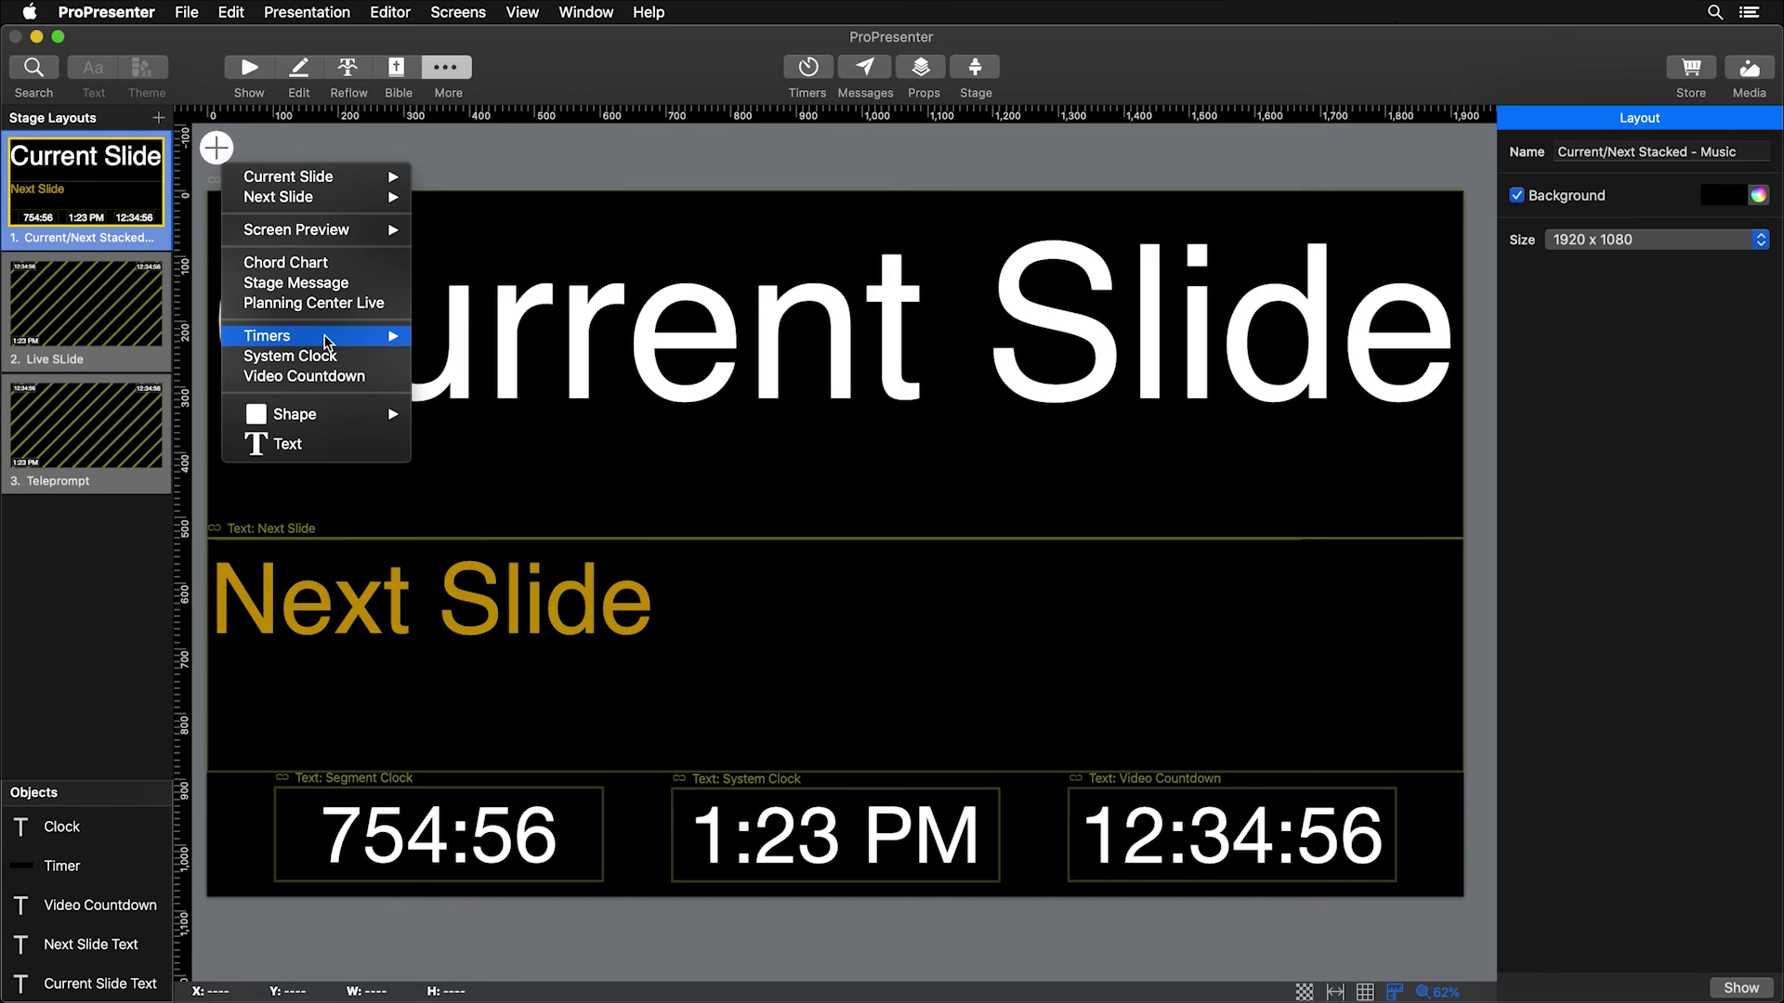
mouse_move(331, 340)
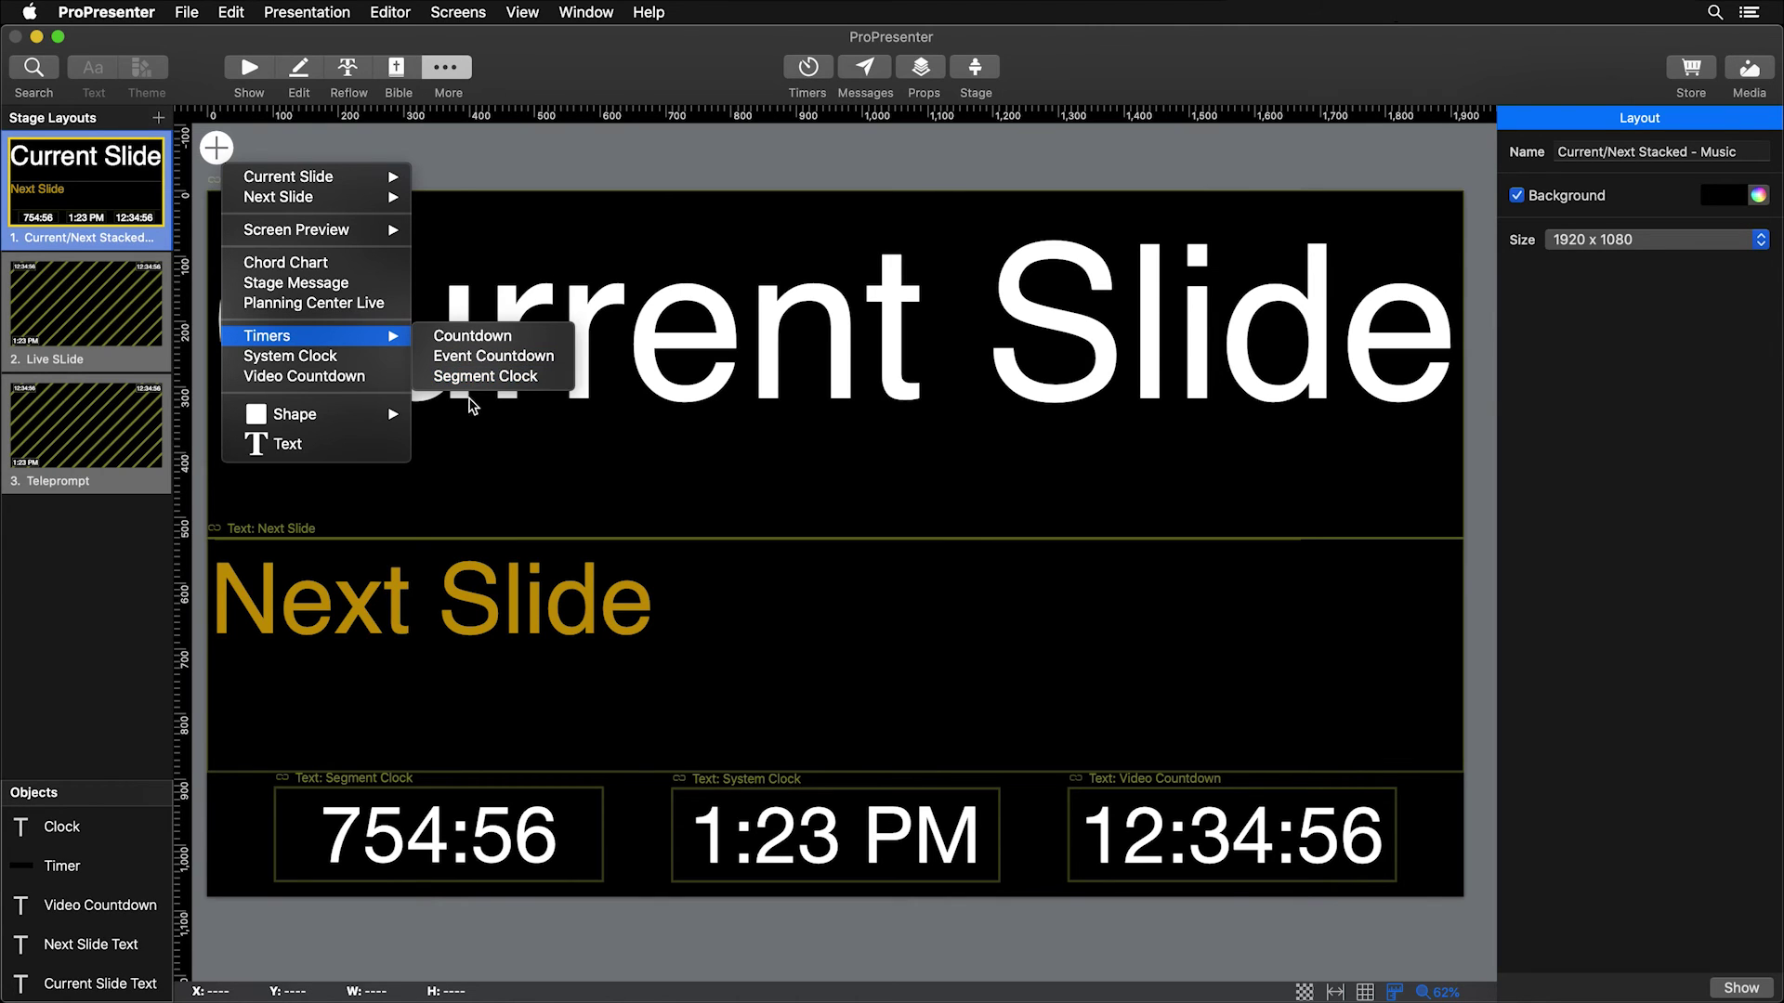
left_click(587, 168)
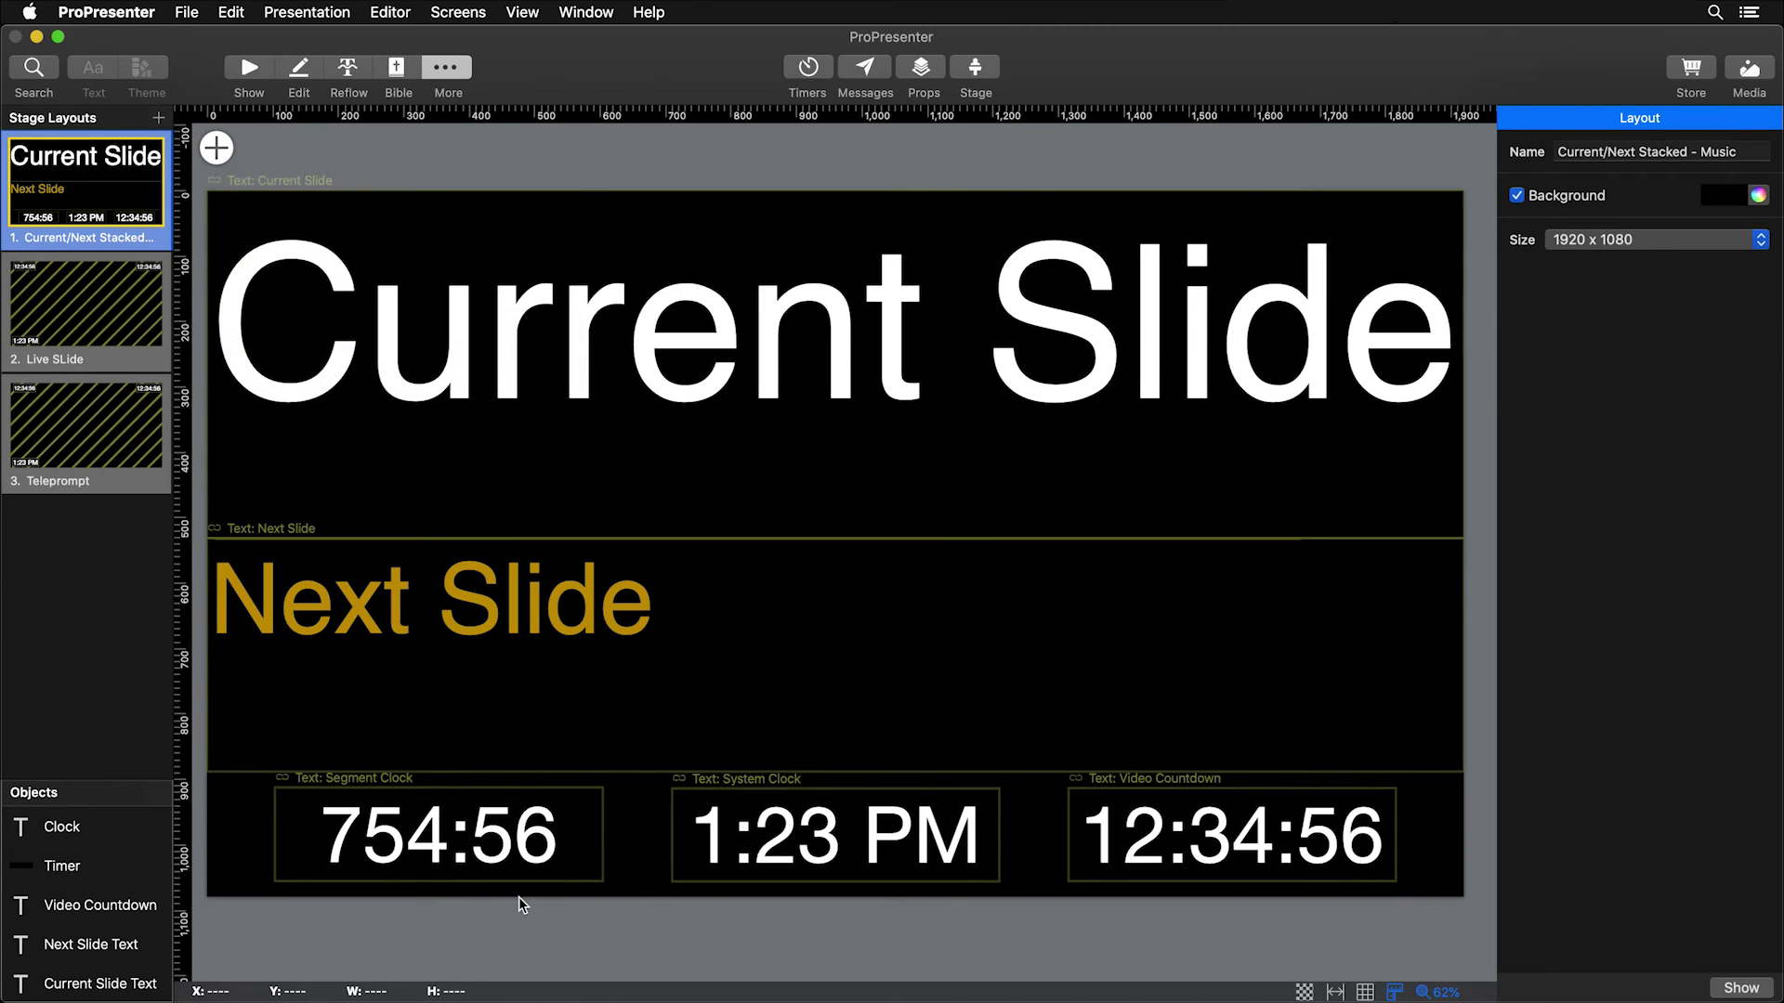
- Select the Segment Clock text on the stage layout and check which timers its linked text source offers
left_click(474, 845)
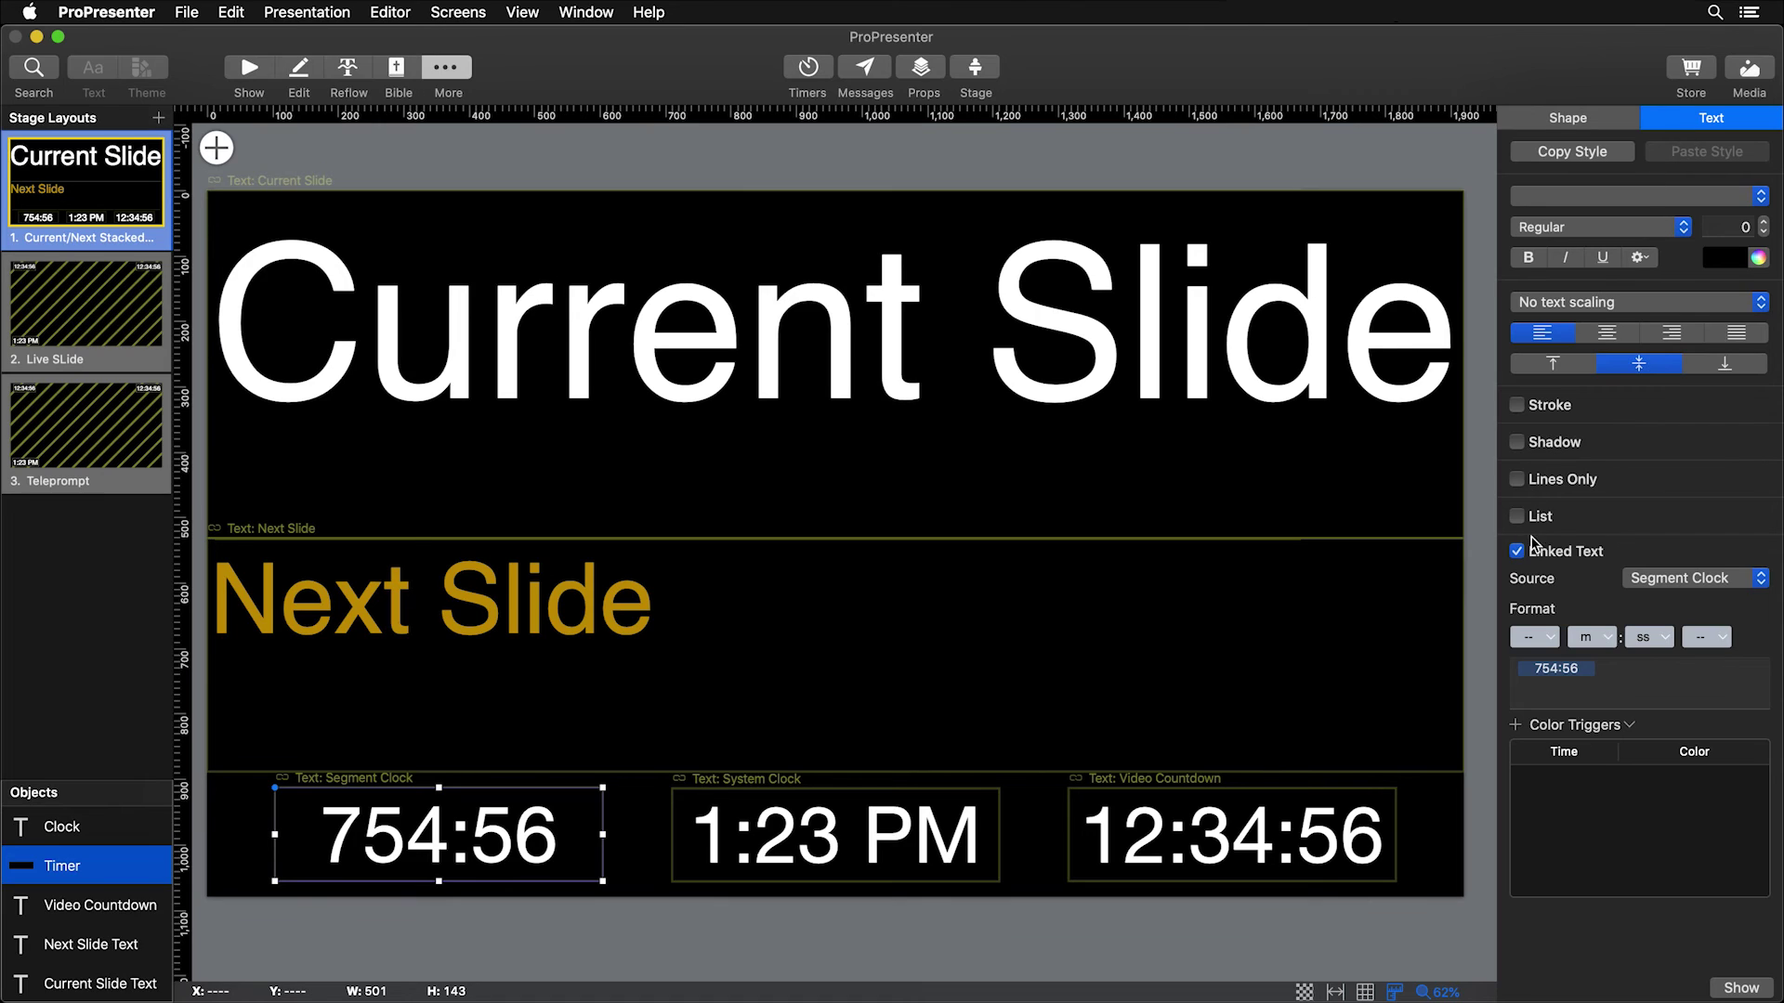
left_click(1666, 585)
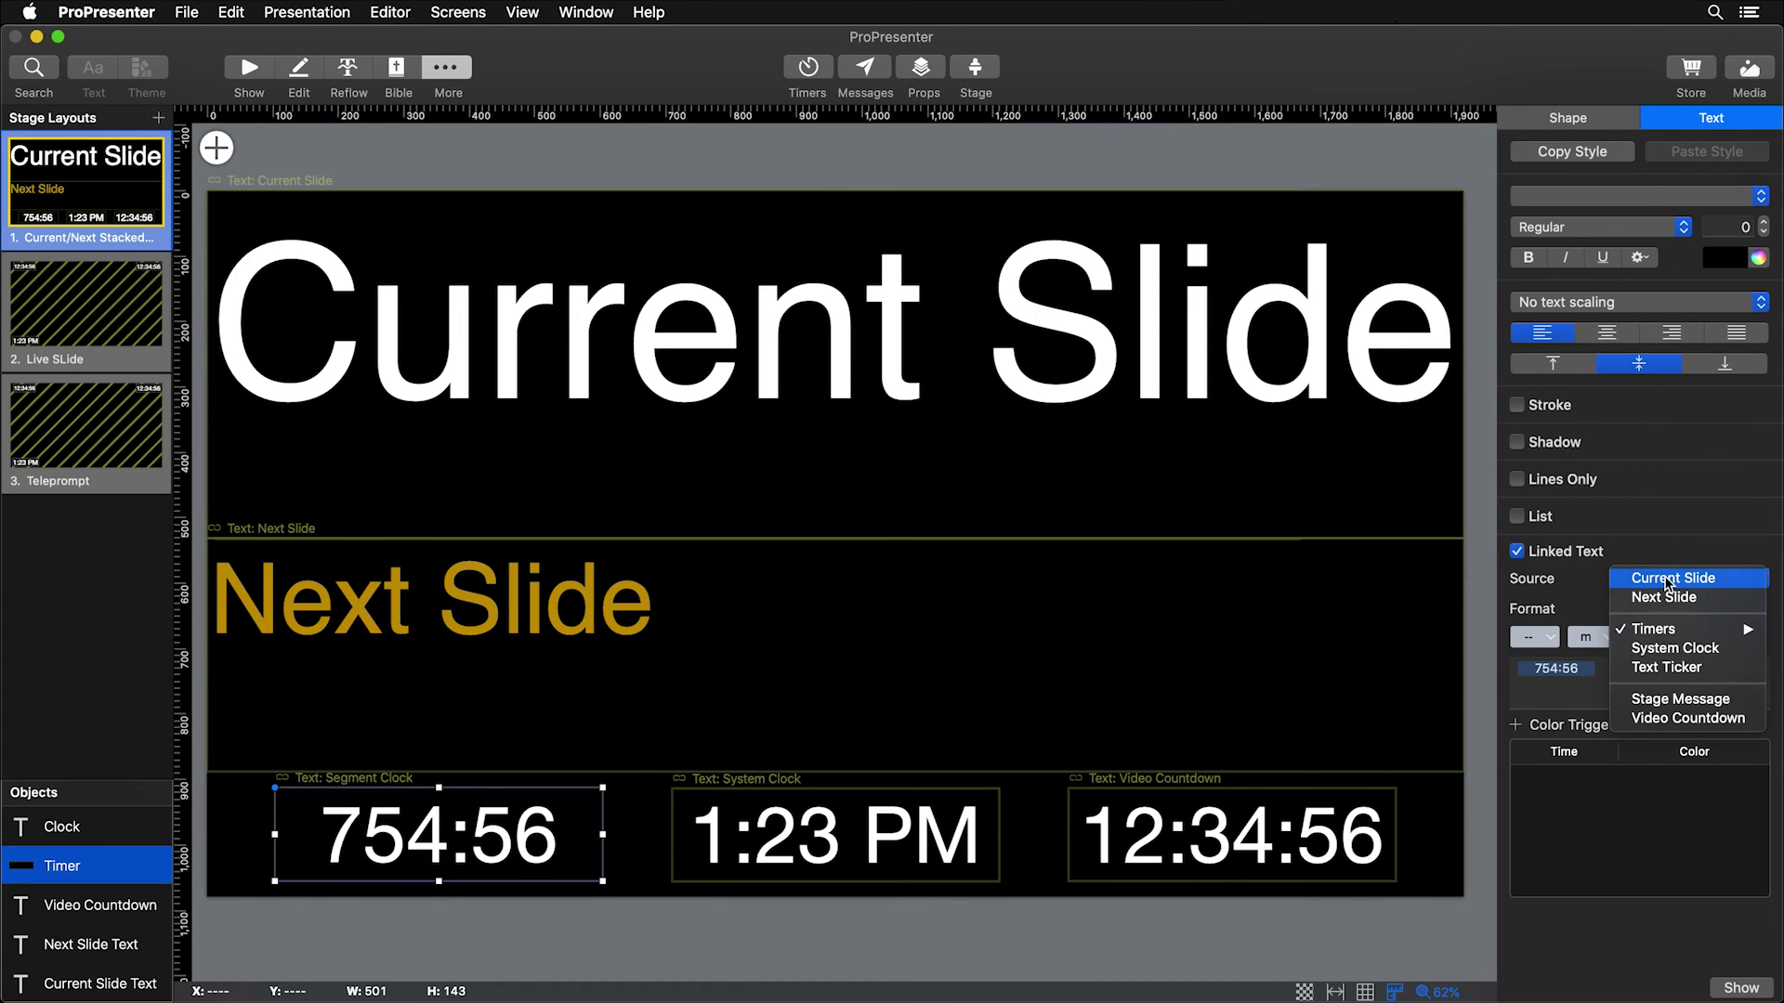
mouse_move(1663, 629)
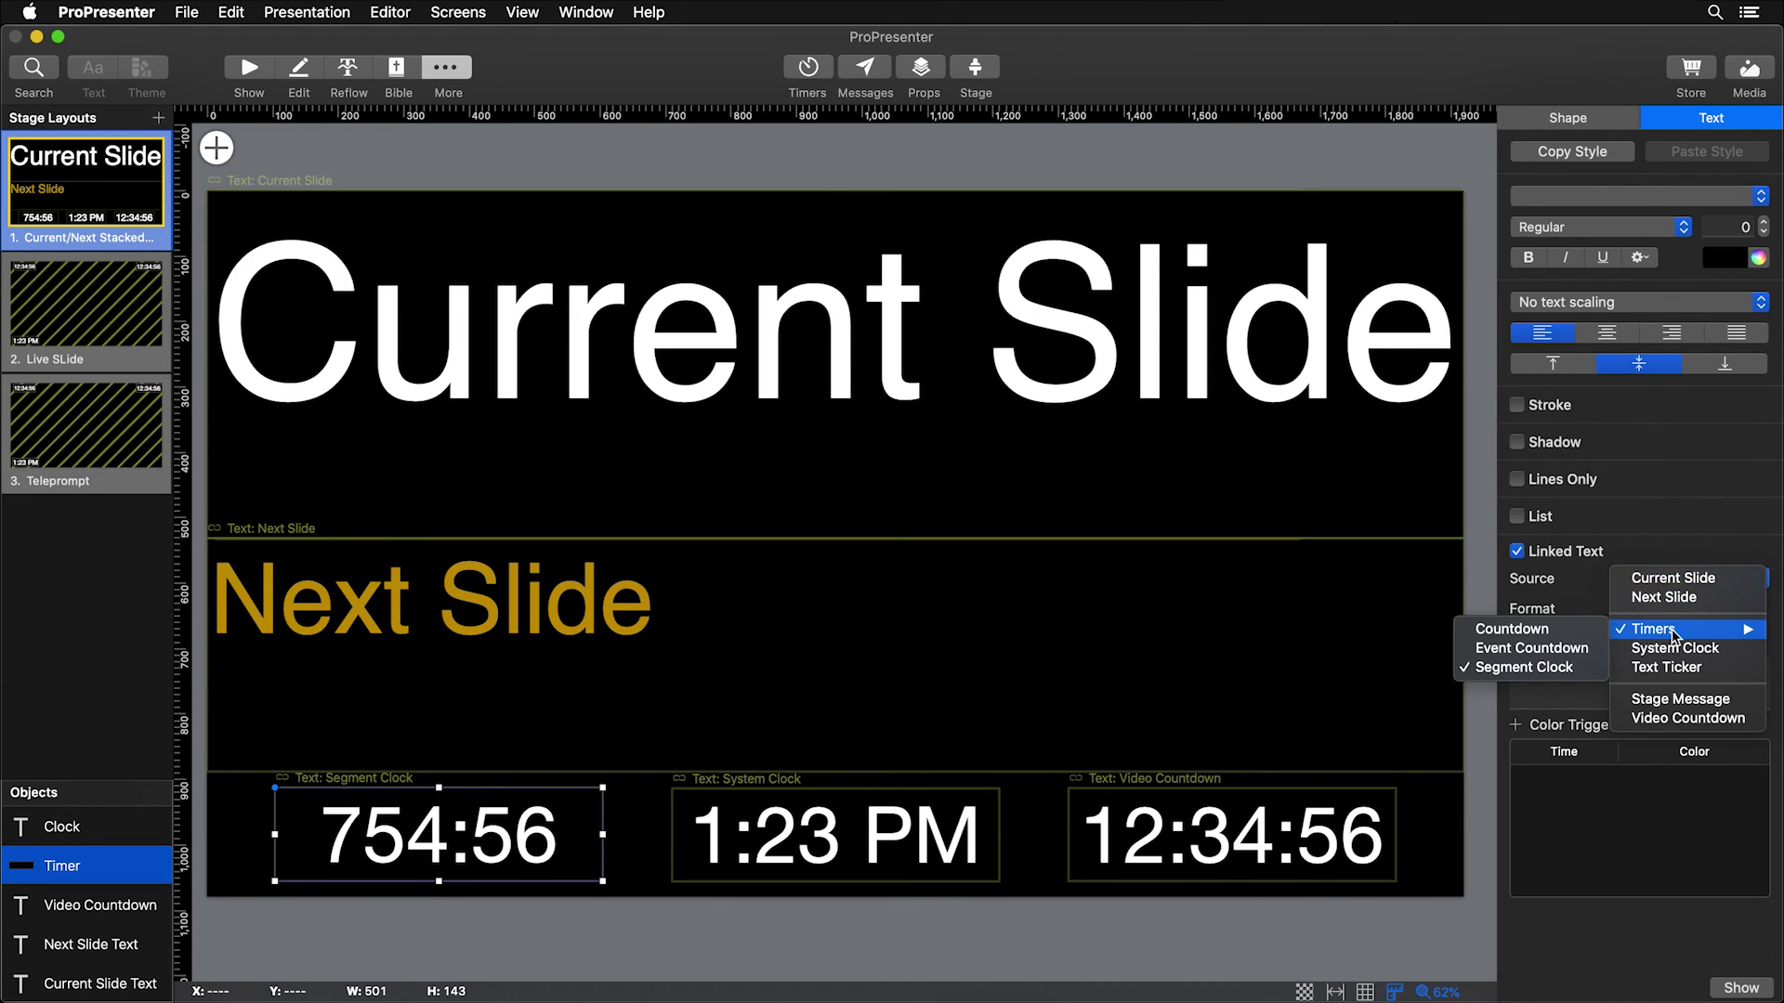
left_click(1574, 603)
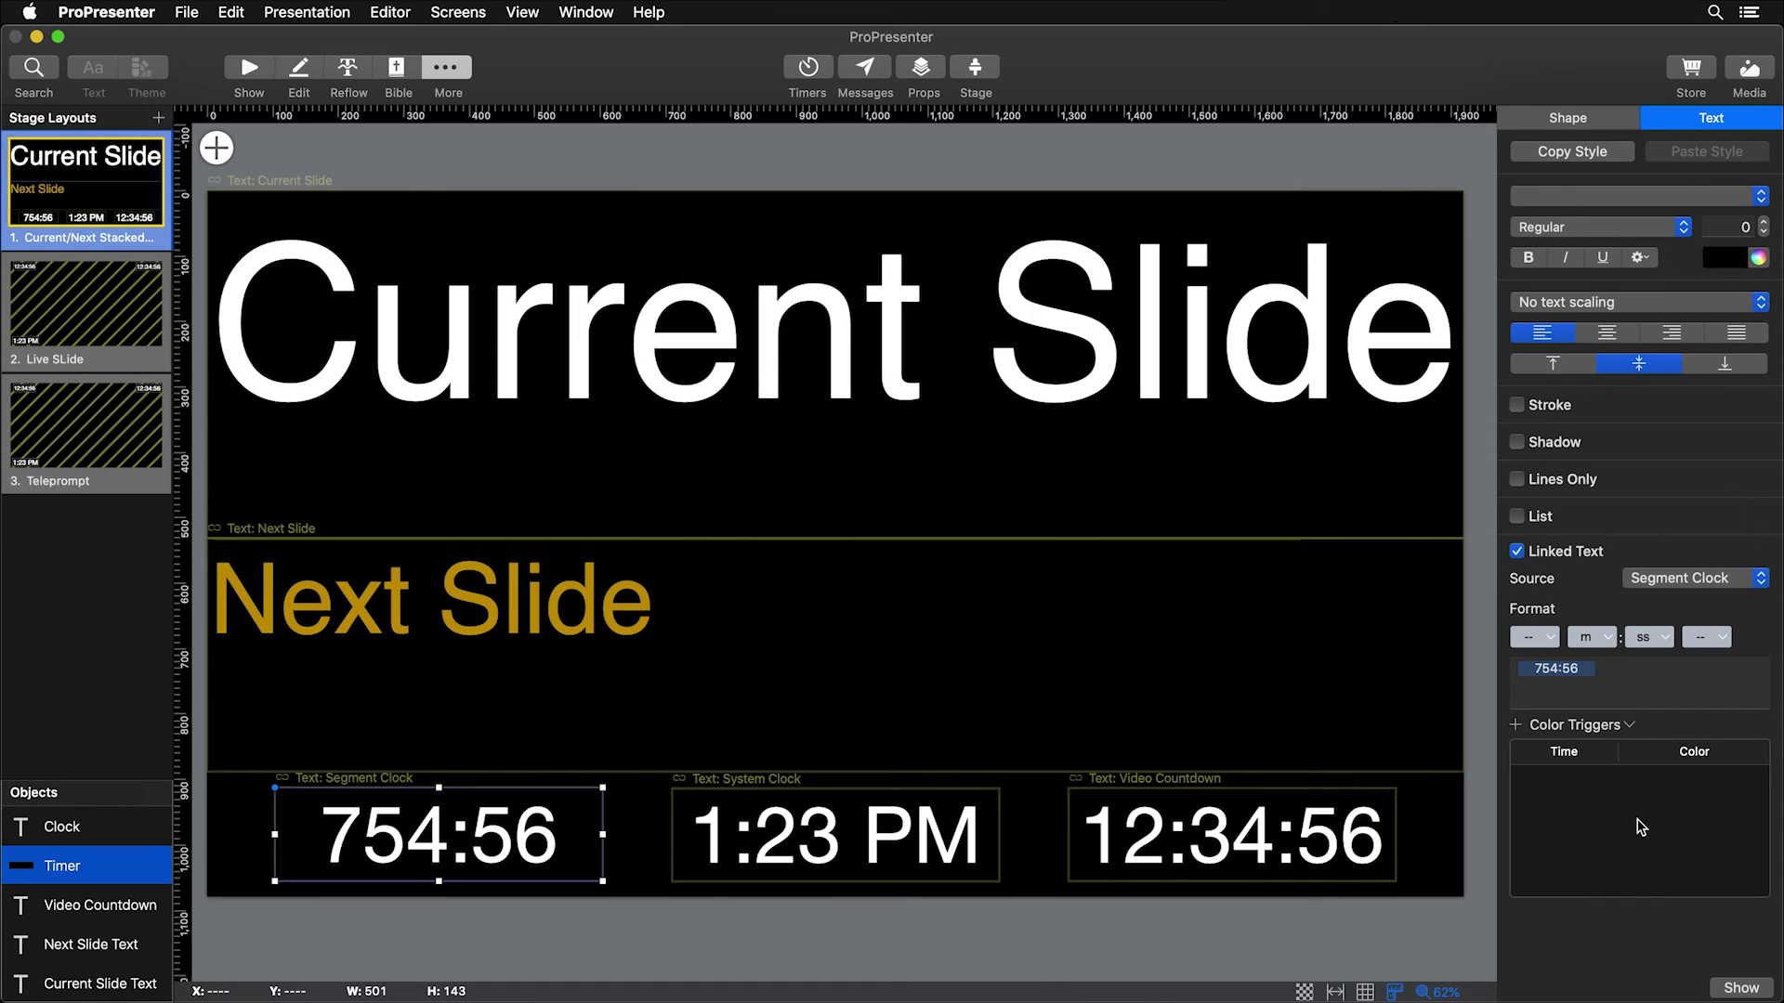
- Add a color trigger to the Segment Clock text at 0:06.00 with a dark orange color
left_click(1515, 726)
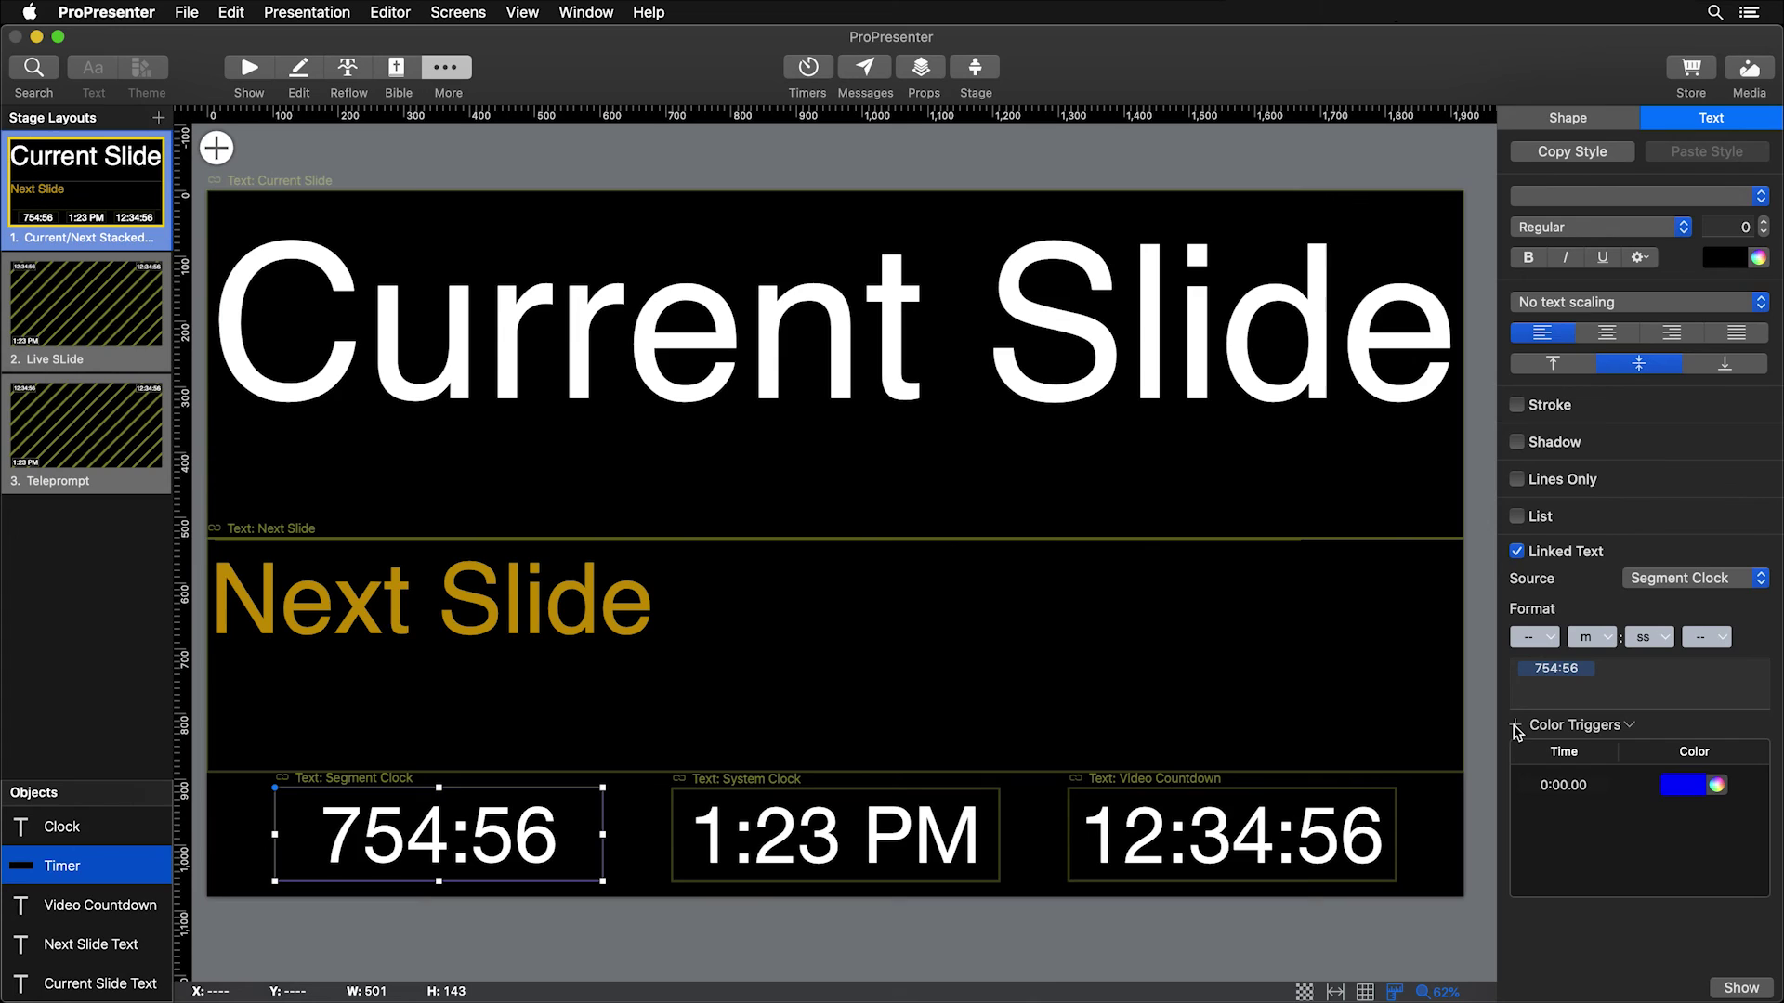
left_click(1580, 790)
left_click(1569, 785)
key("BackSpace")
type("6")
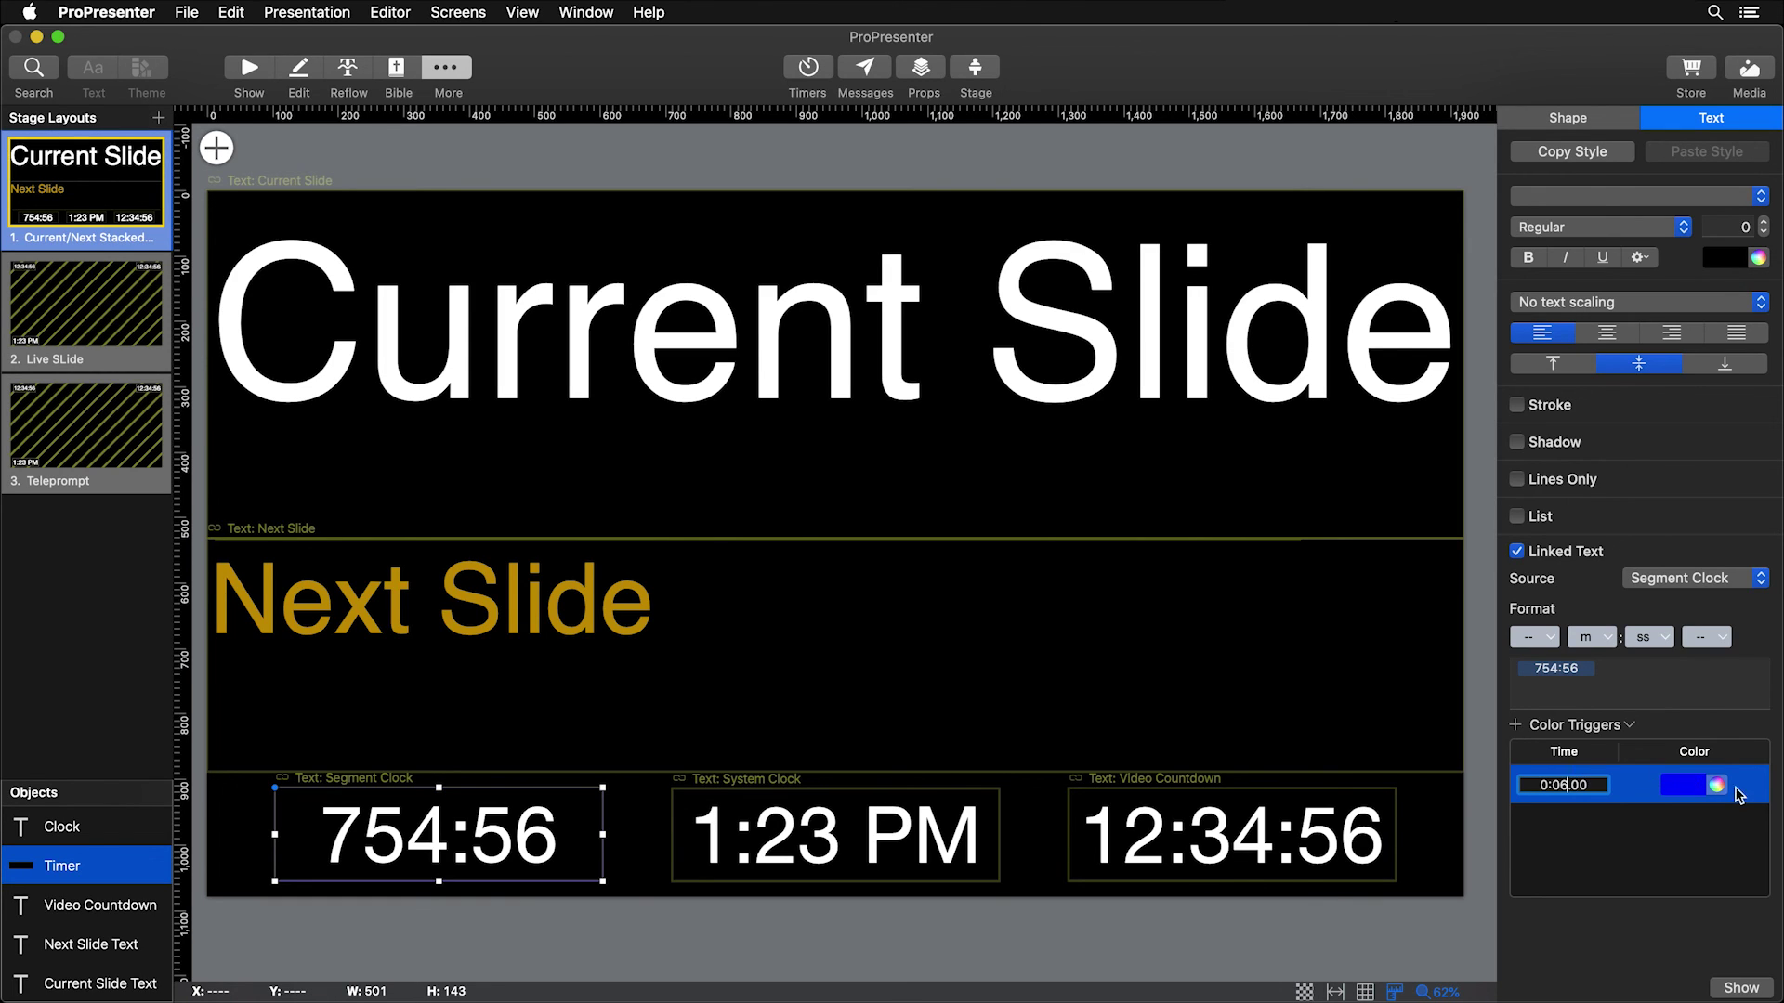
left_click(1695, 788)
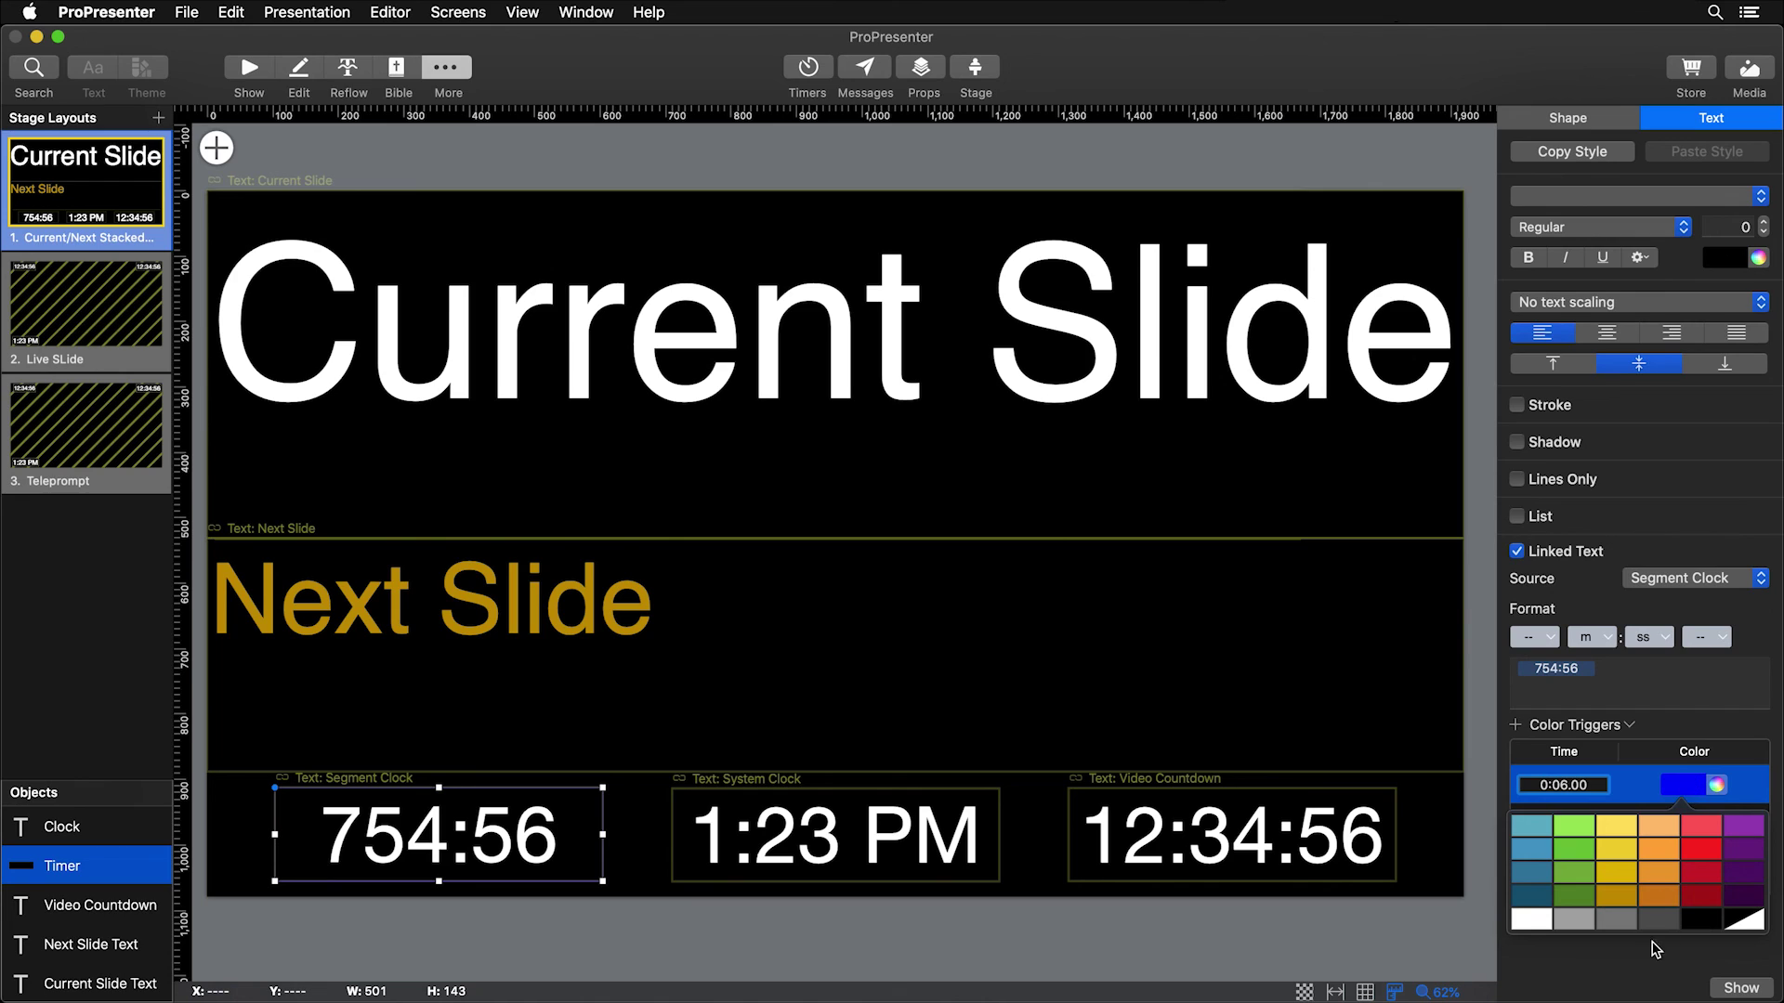
left_click(1660, 899)
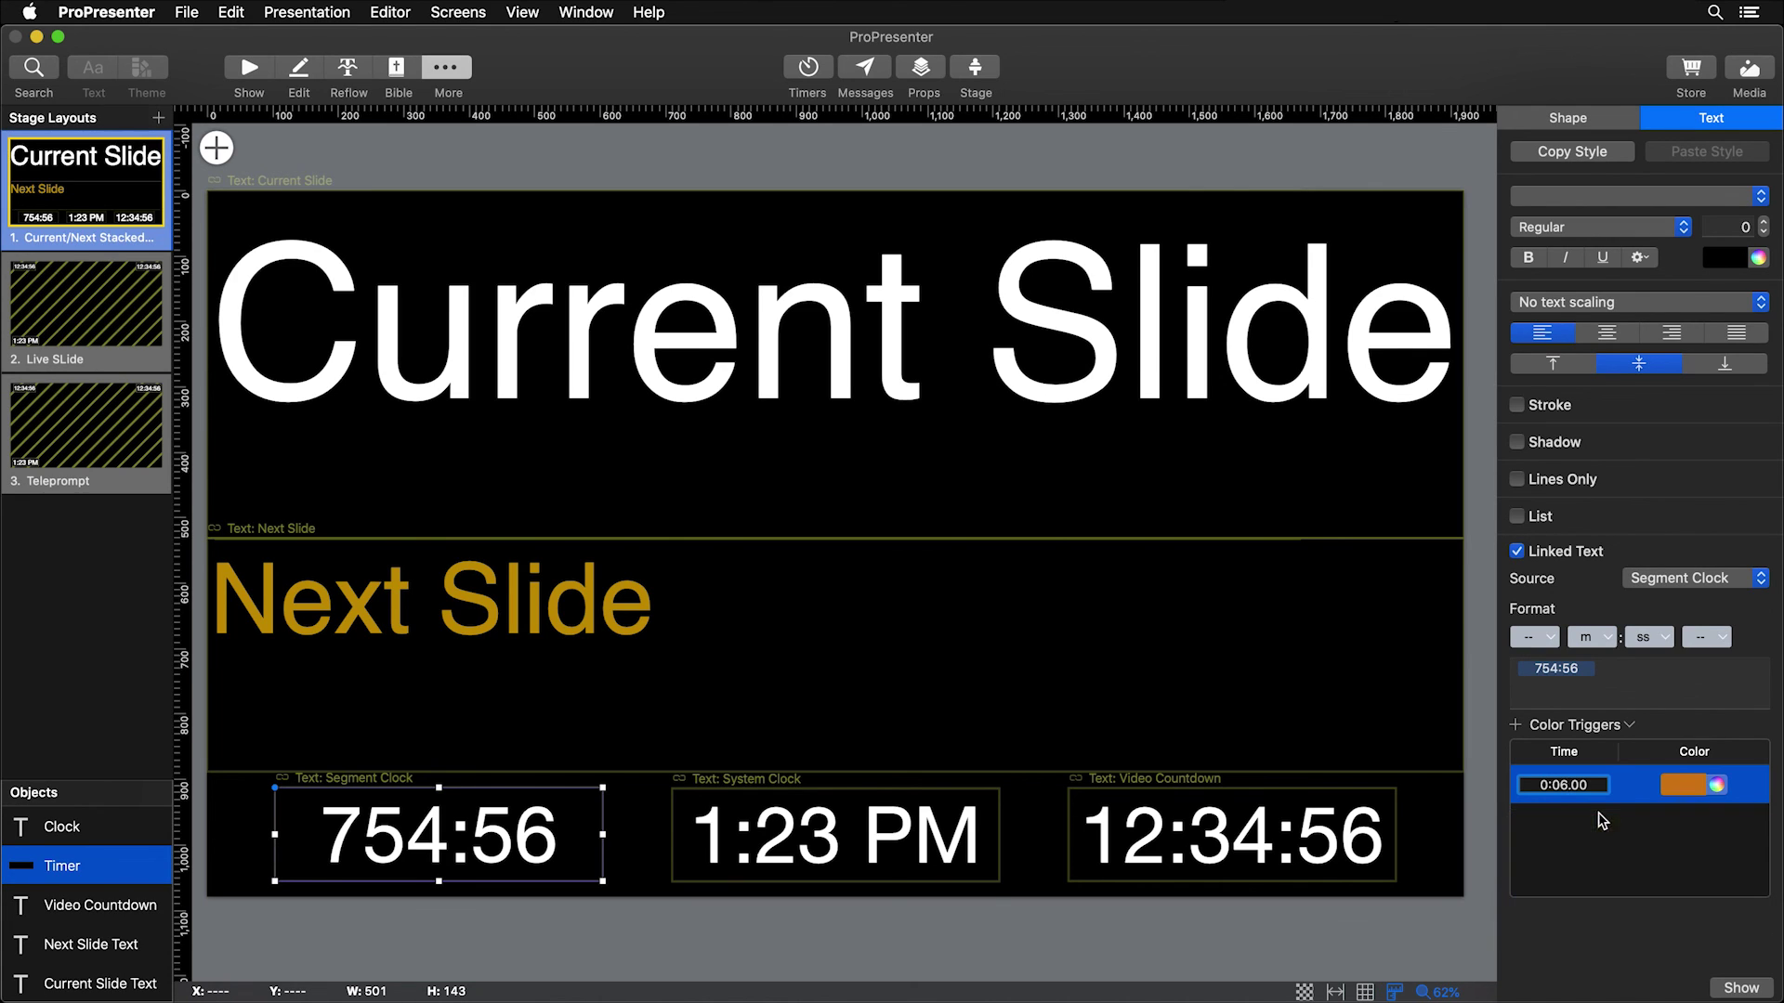
- Add a second color trigger to the Segment Clock text at 0:00.00 with a dark red color
left_click(1514, 726)
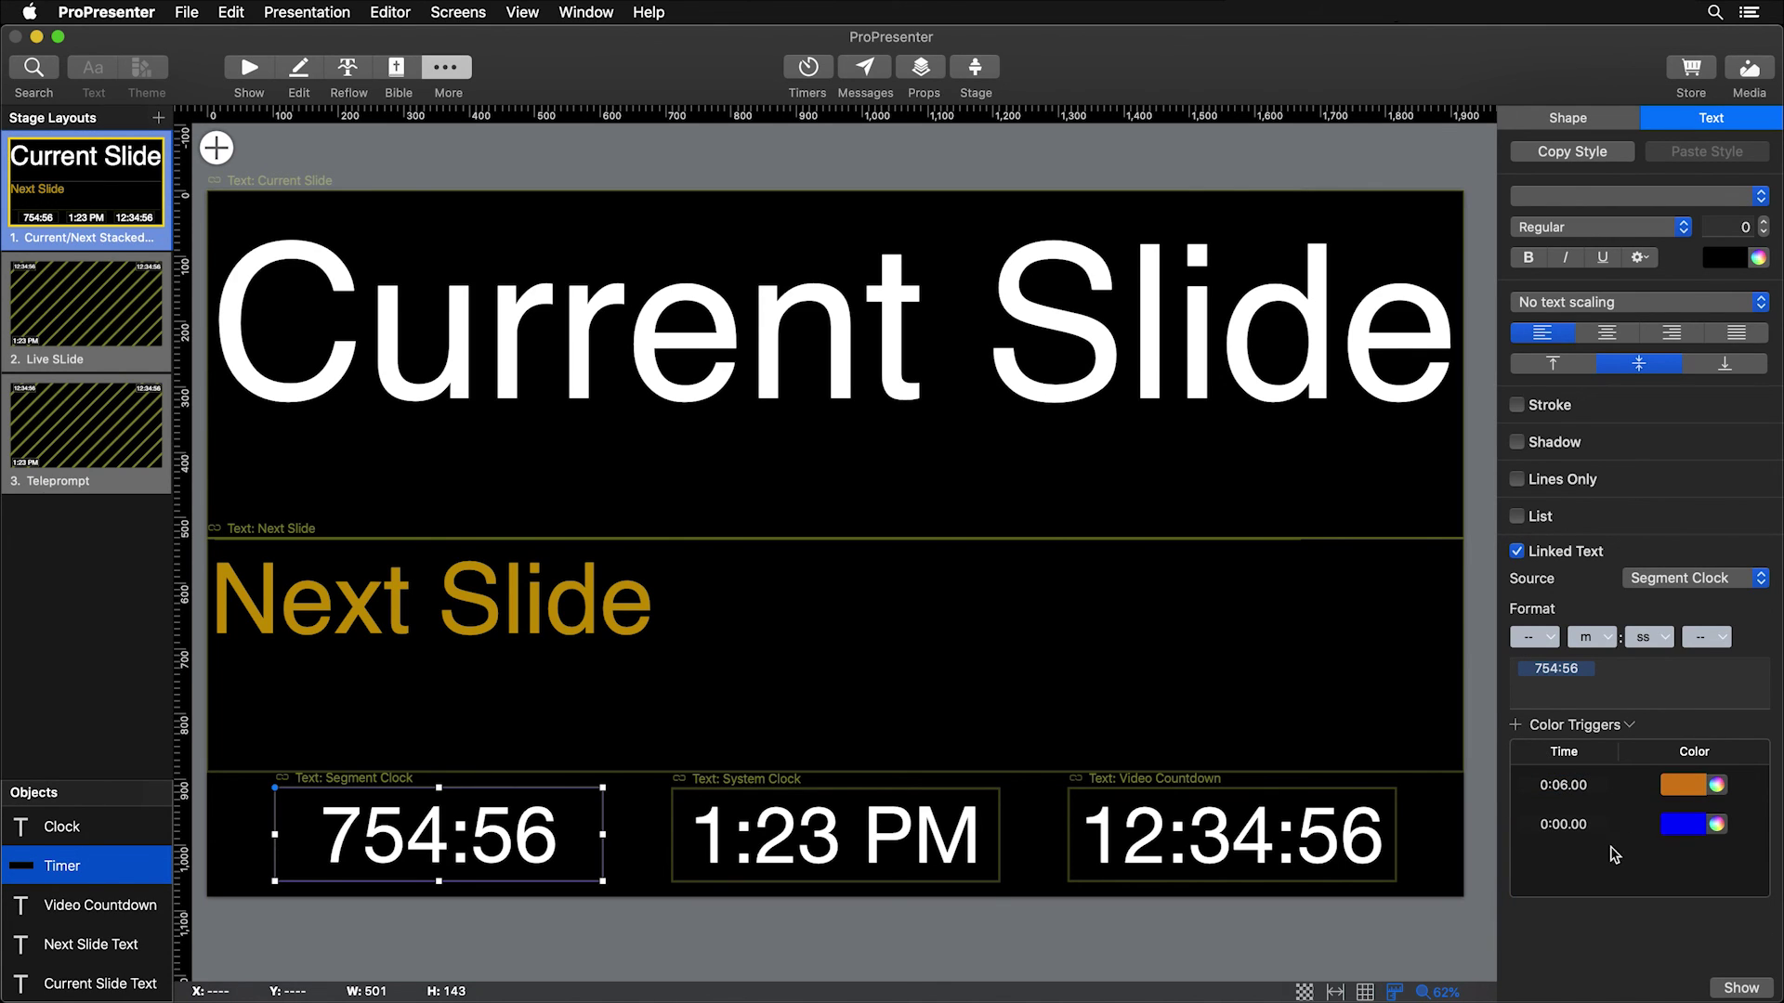
left_click(1695, 830)
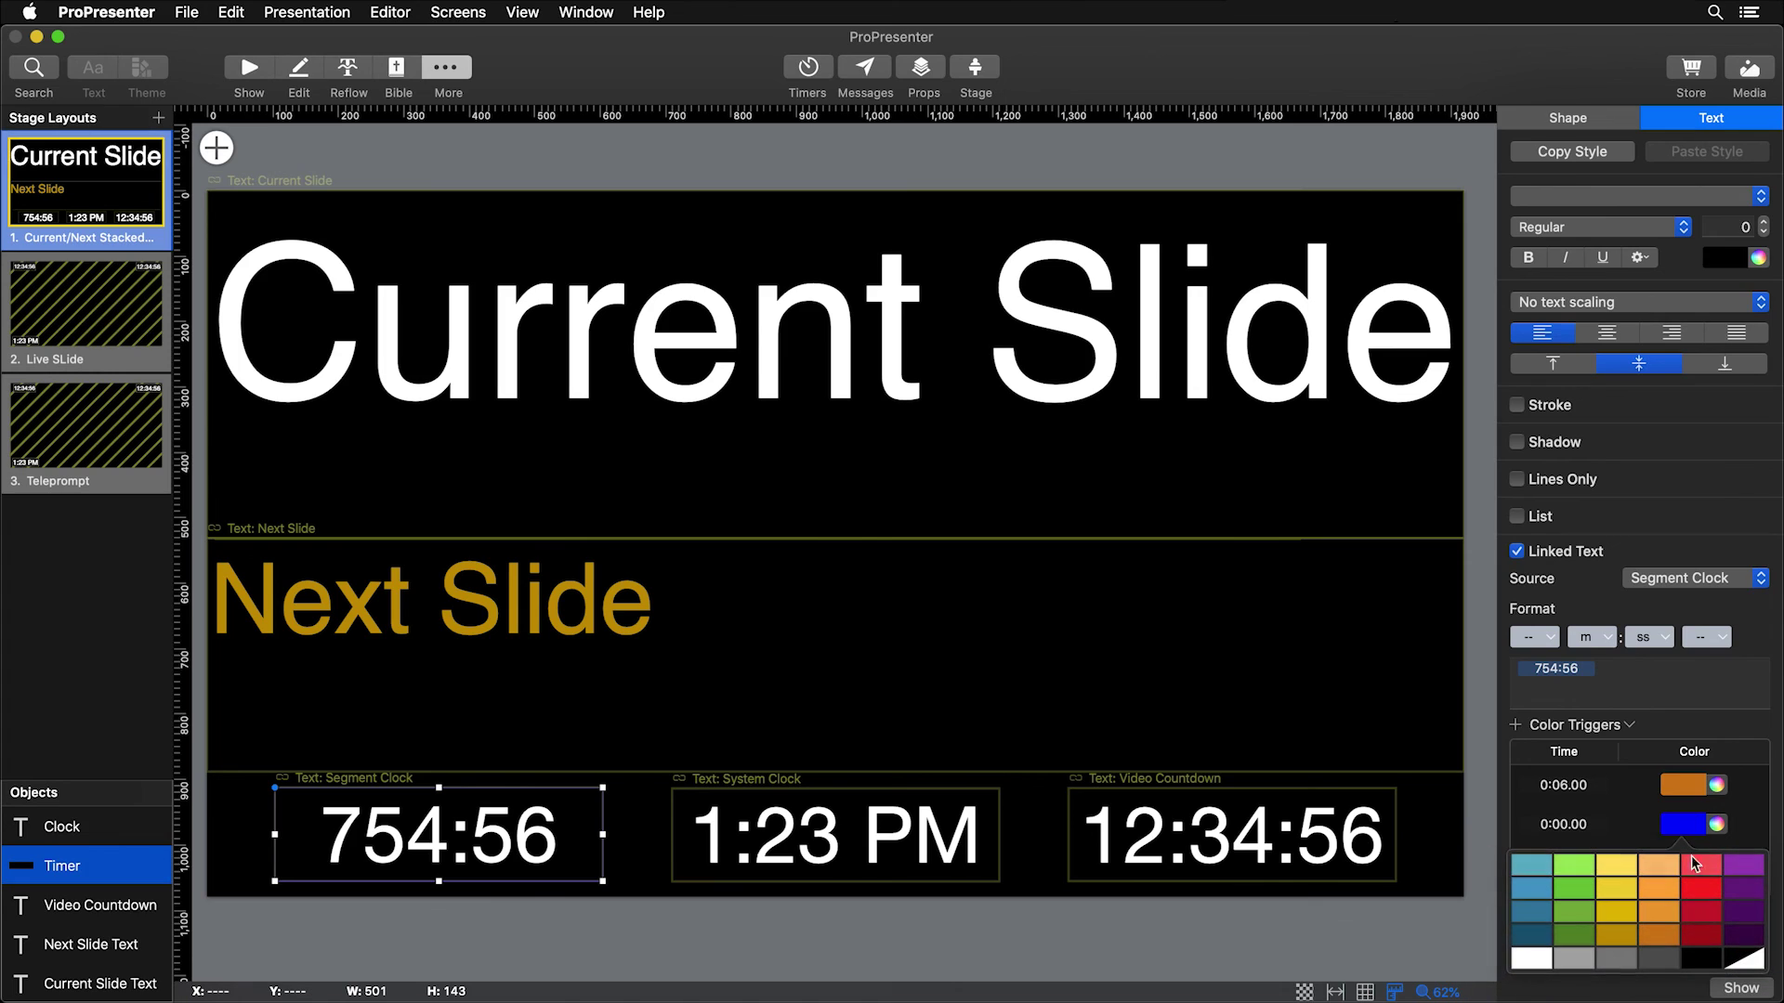
left_click(1699, 930)
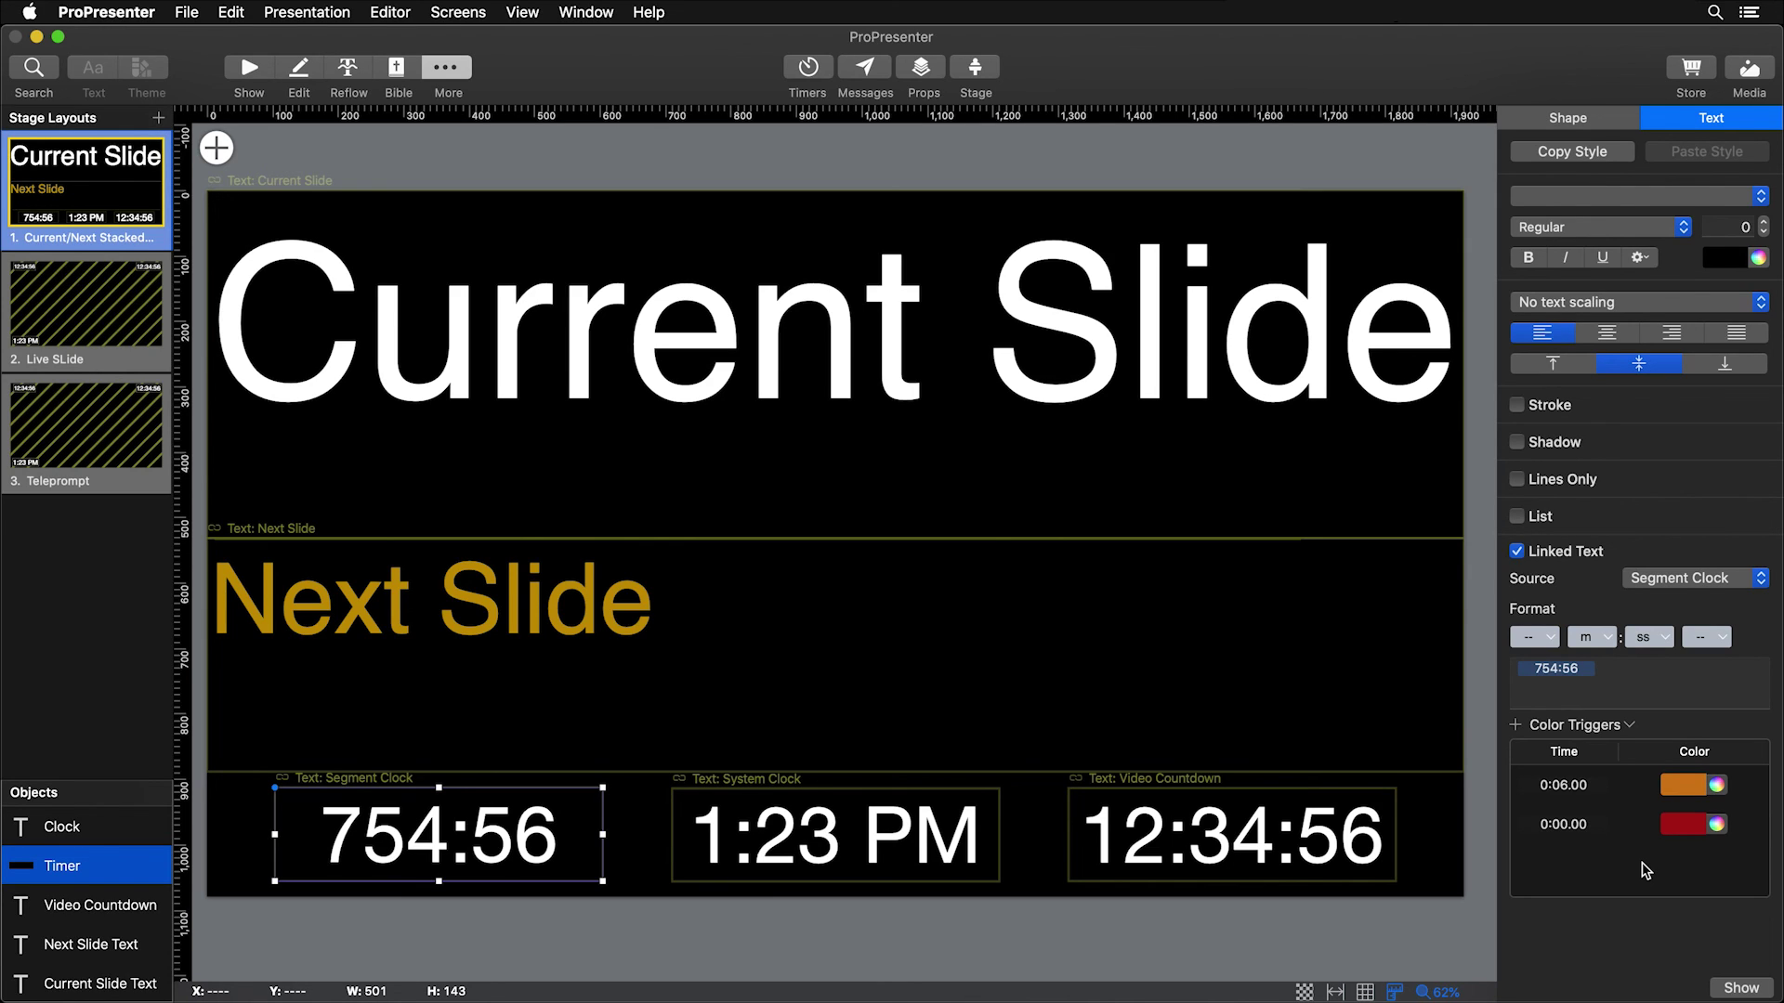
- Return to the show view and set the Presentation header's linked Segment Clock countdown duration to 10 seconds
left_click(249, 71)
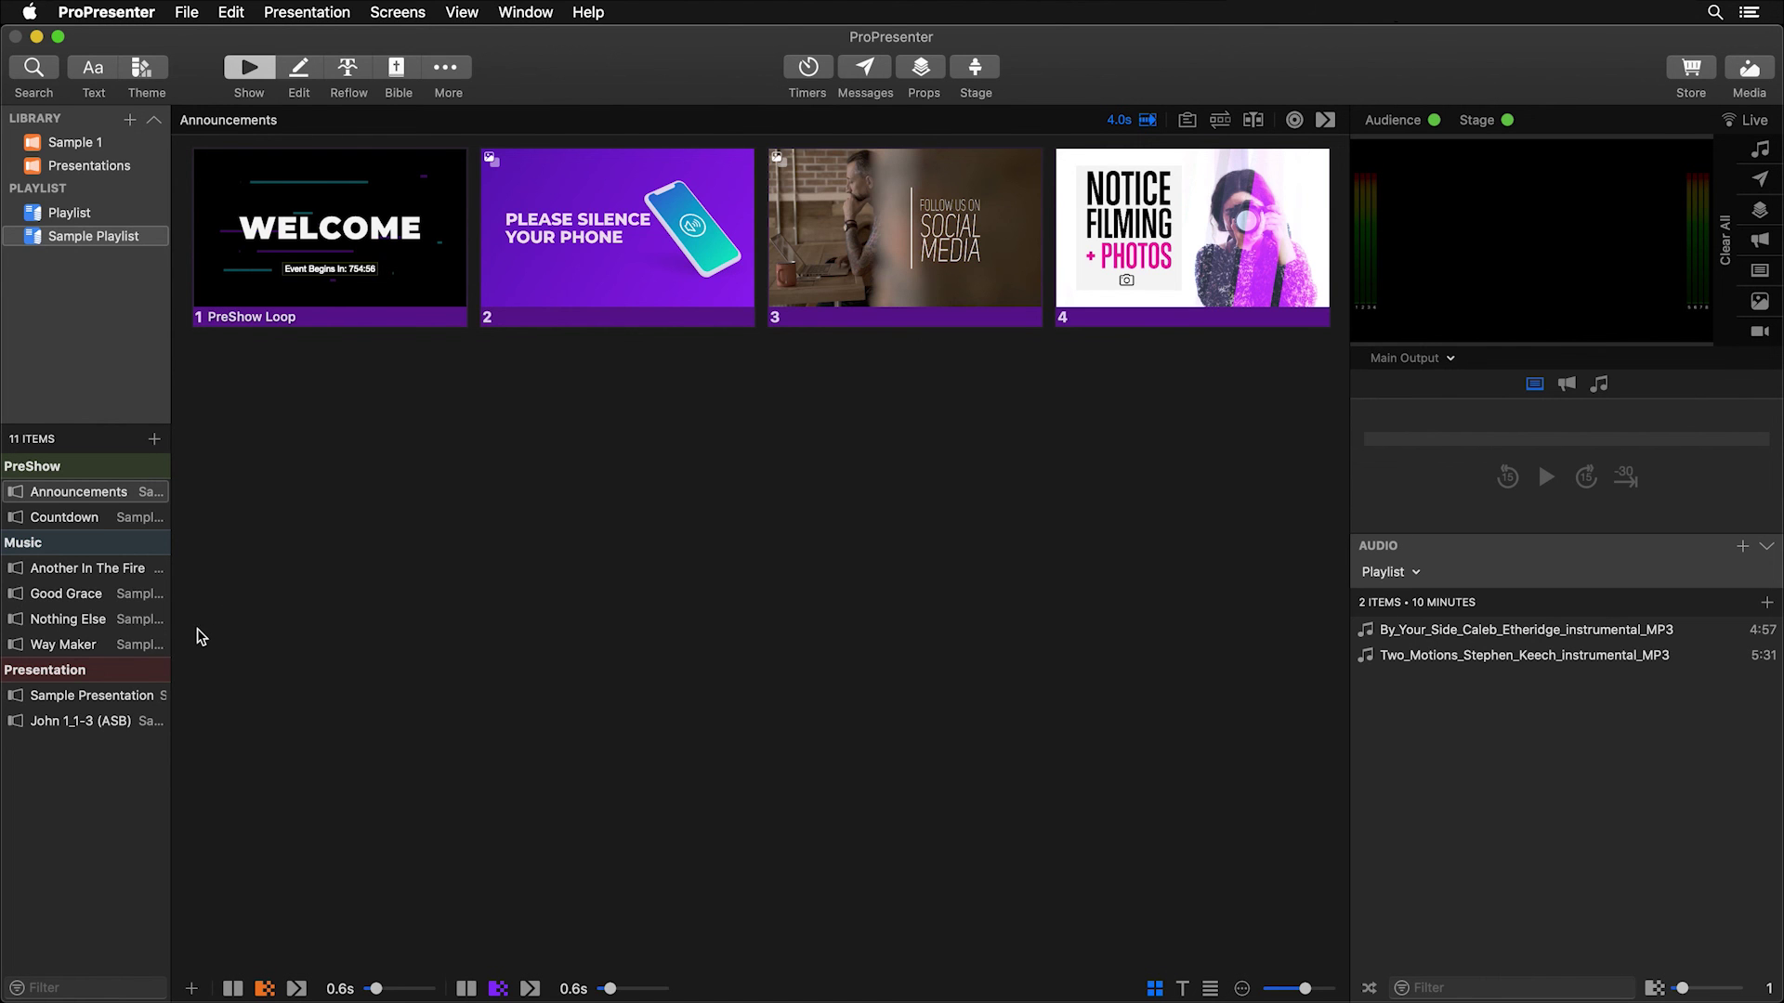
left_click(110, 671)
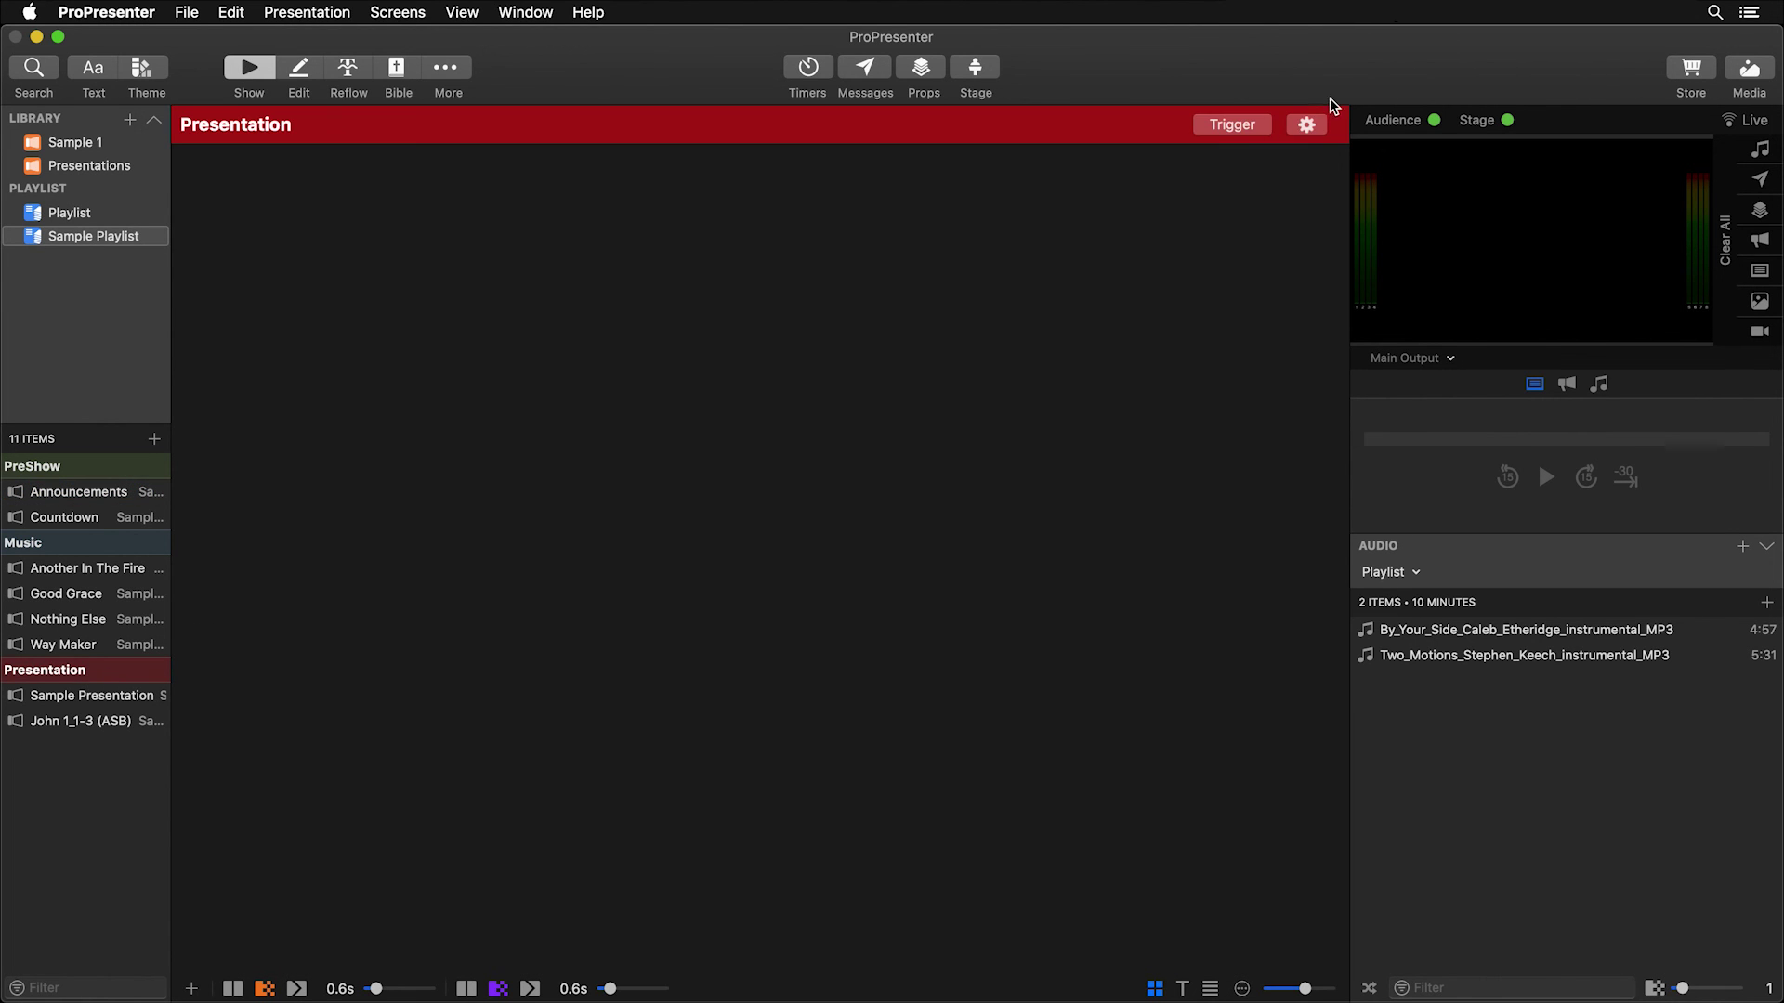
left_click(1307, 124)
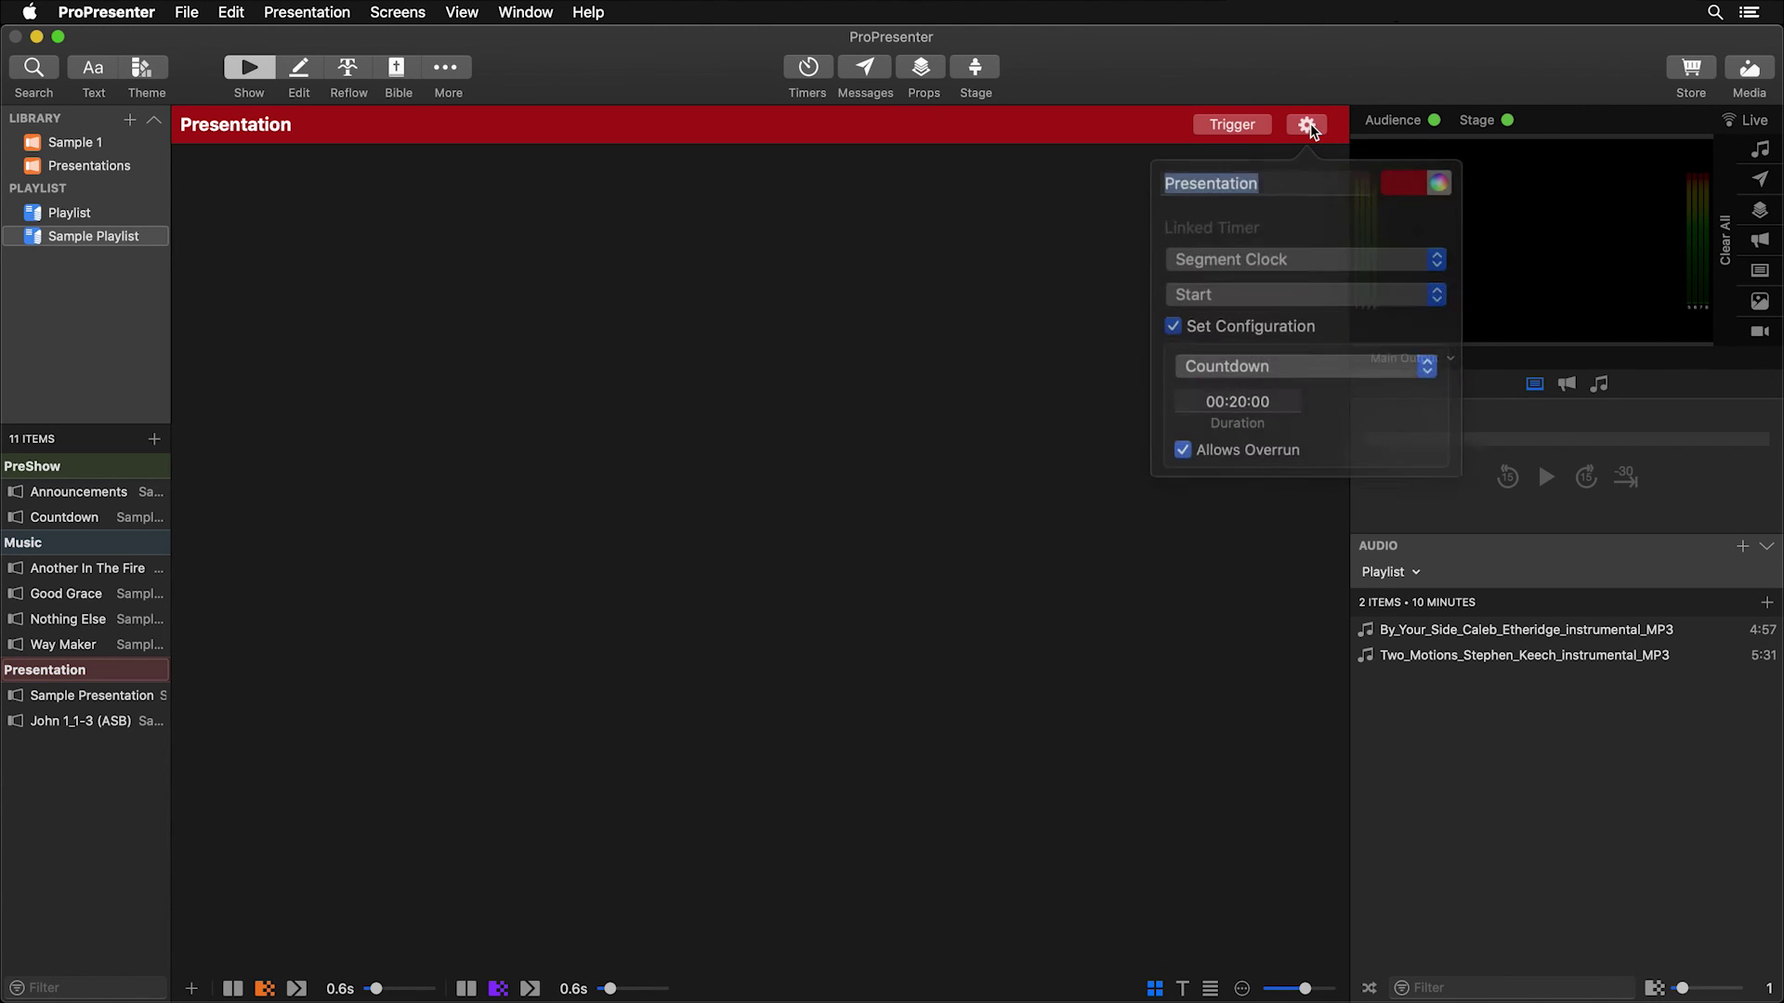
left_click(1246, 372)
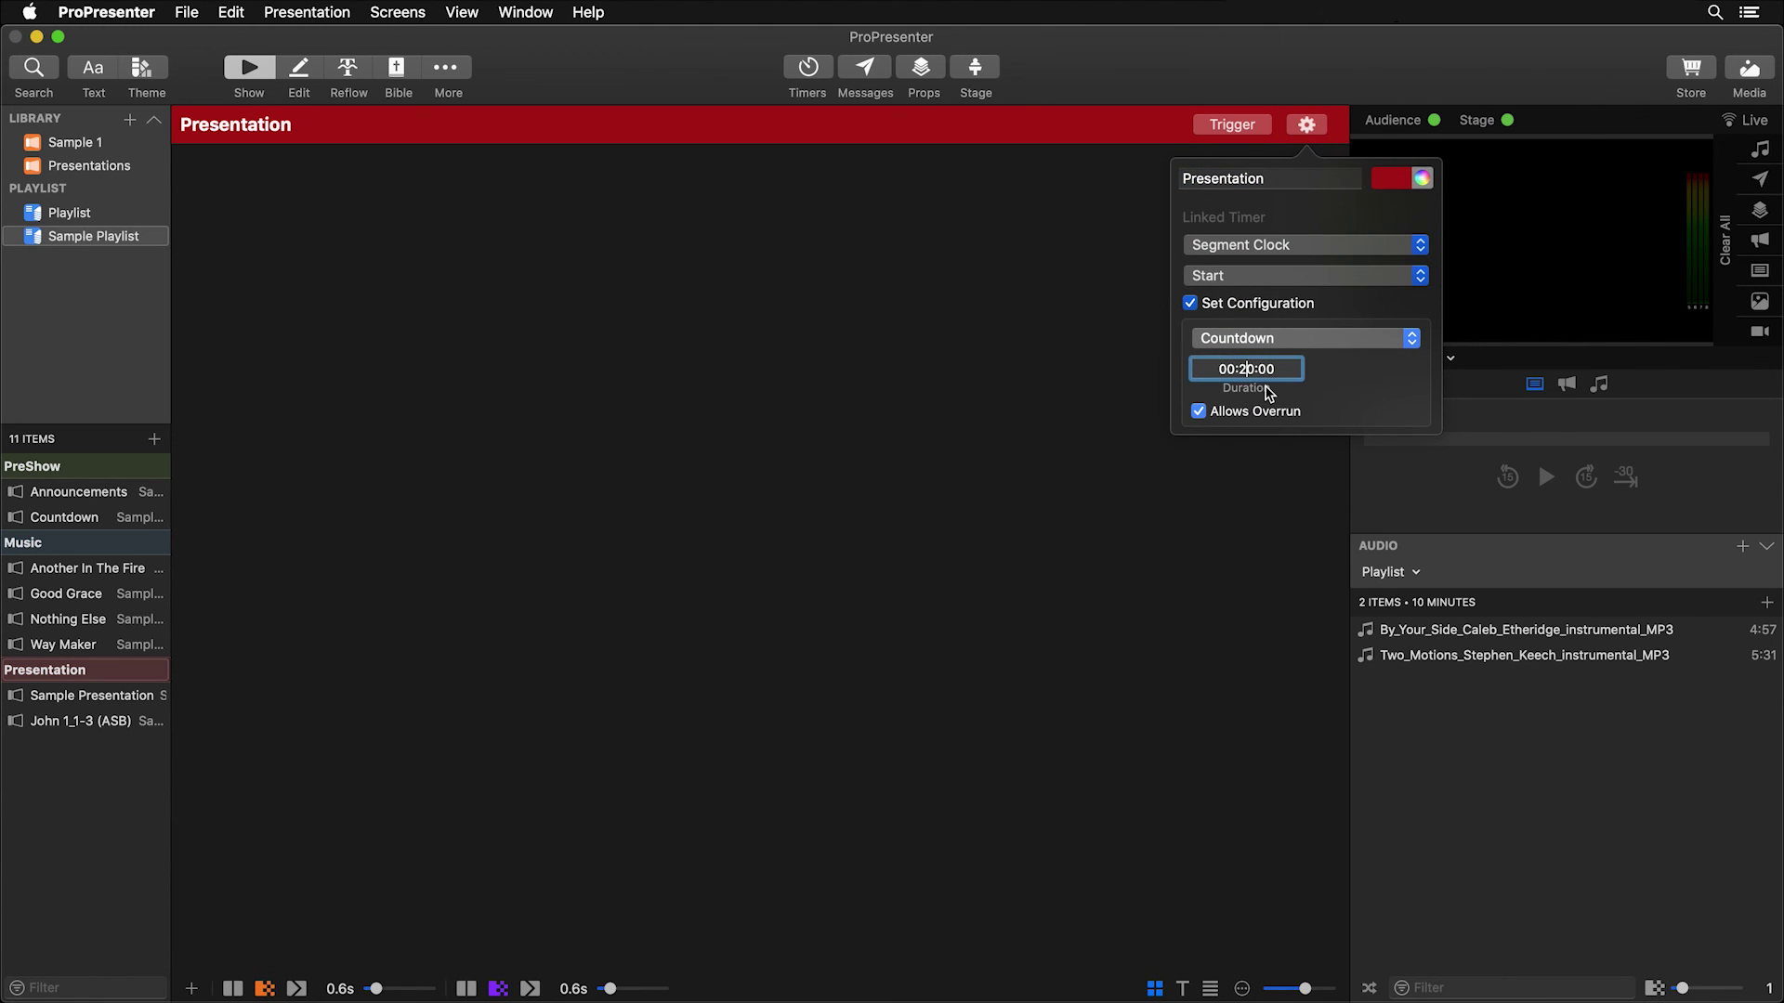
key("BackSpace")
type("0")
key("BackSpace")
type("10")
- Switch the output preview to Stage Screen and trigger the Presentation header to start its timer
left_click(1438, 361)
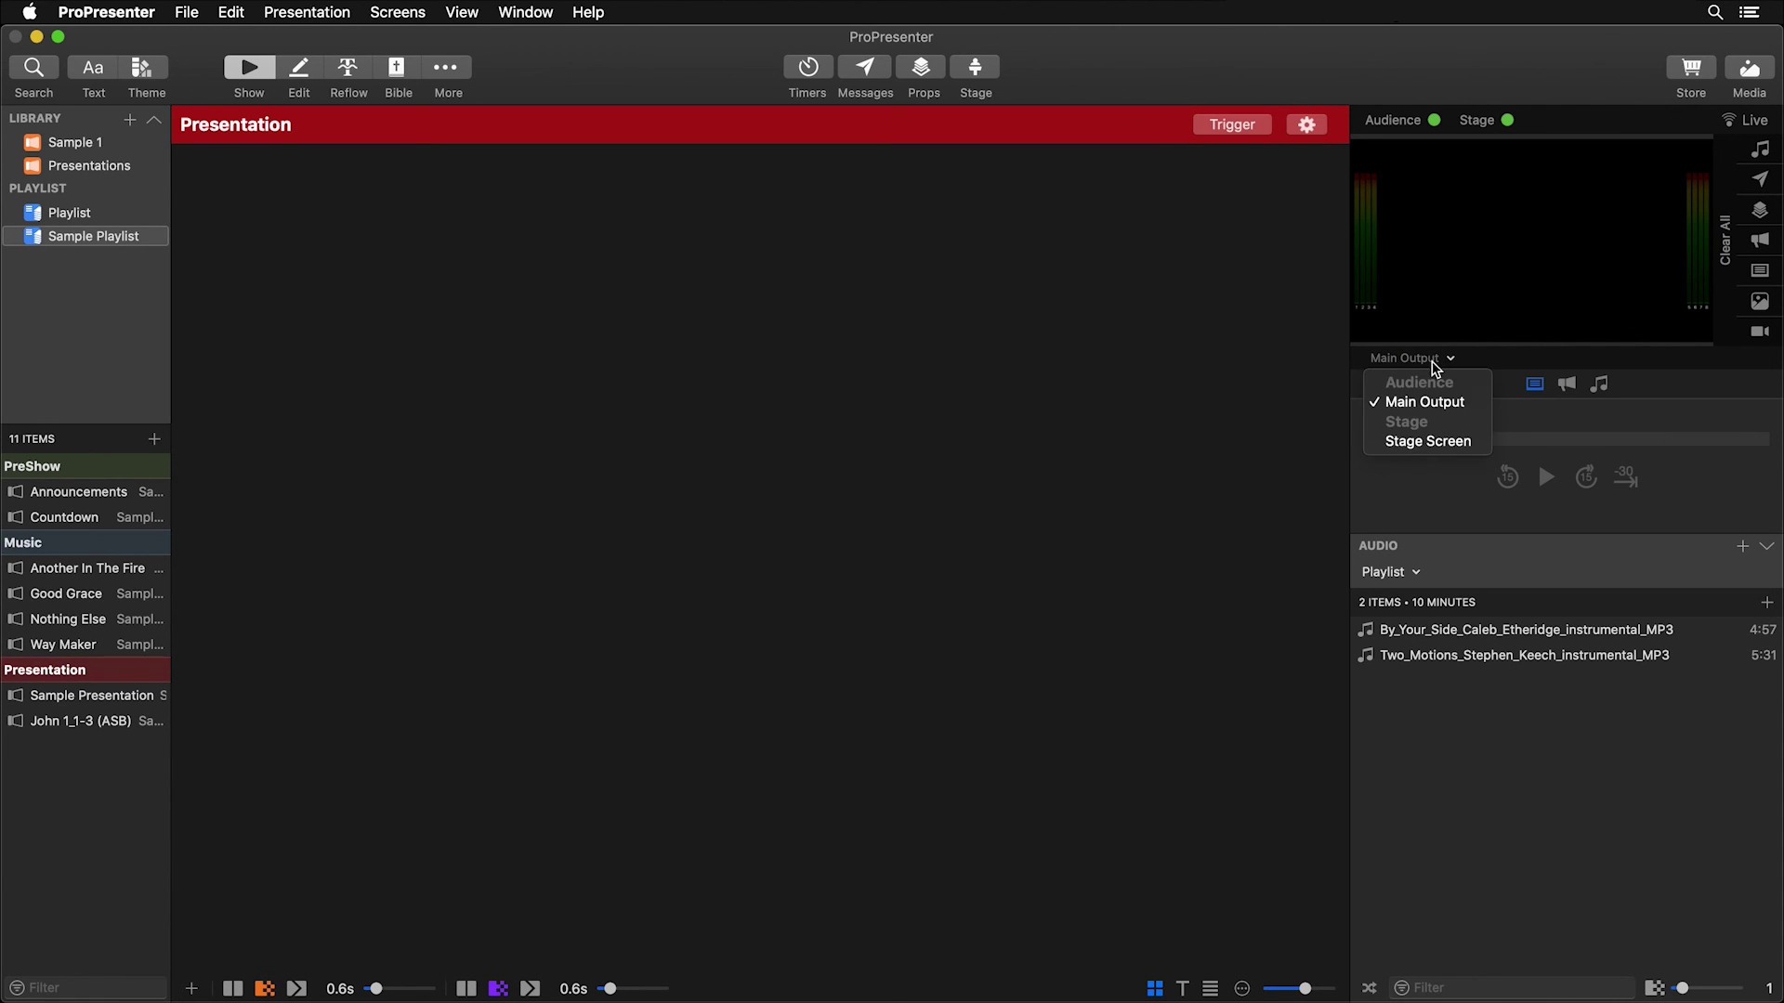
left_click(1426, 441)
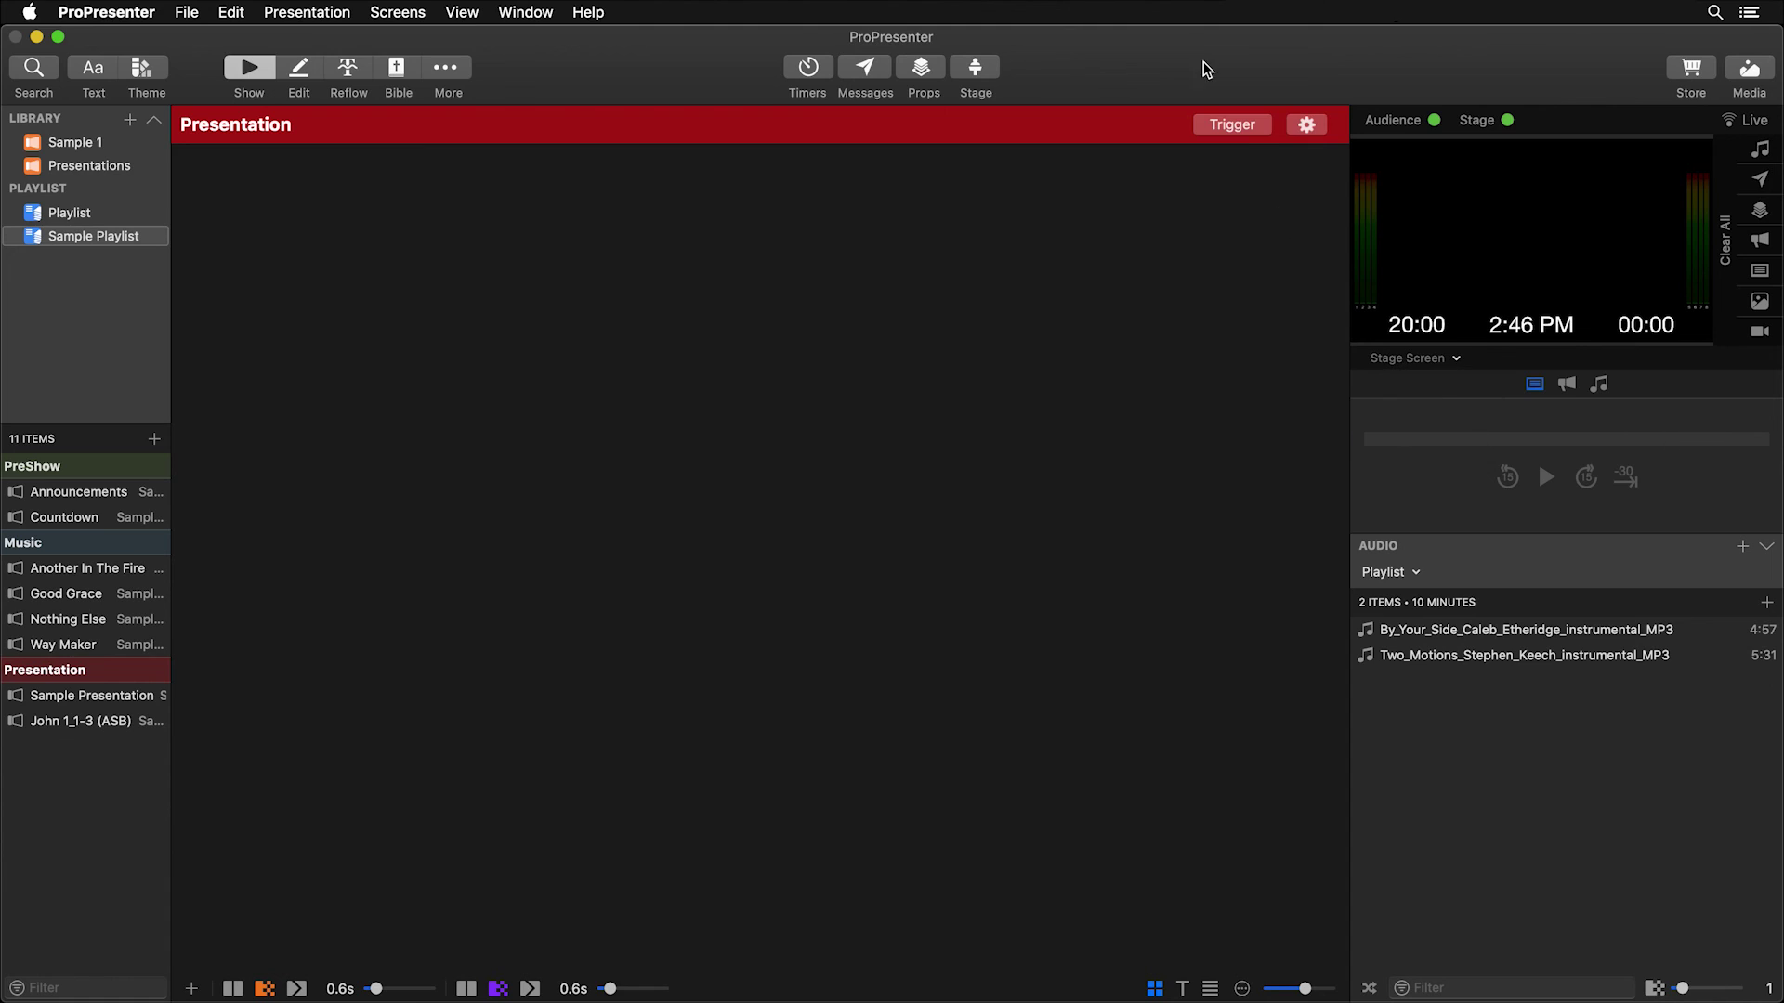
left_click(1245, 130)
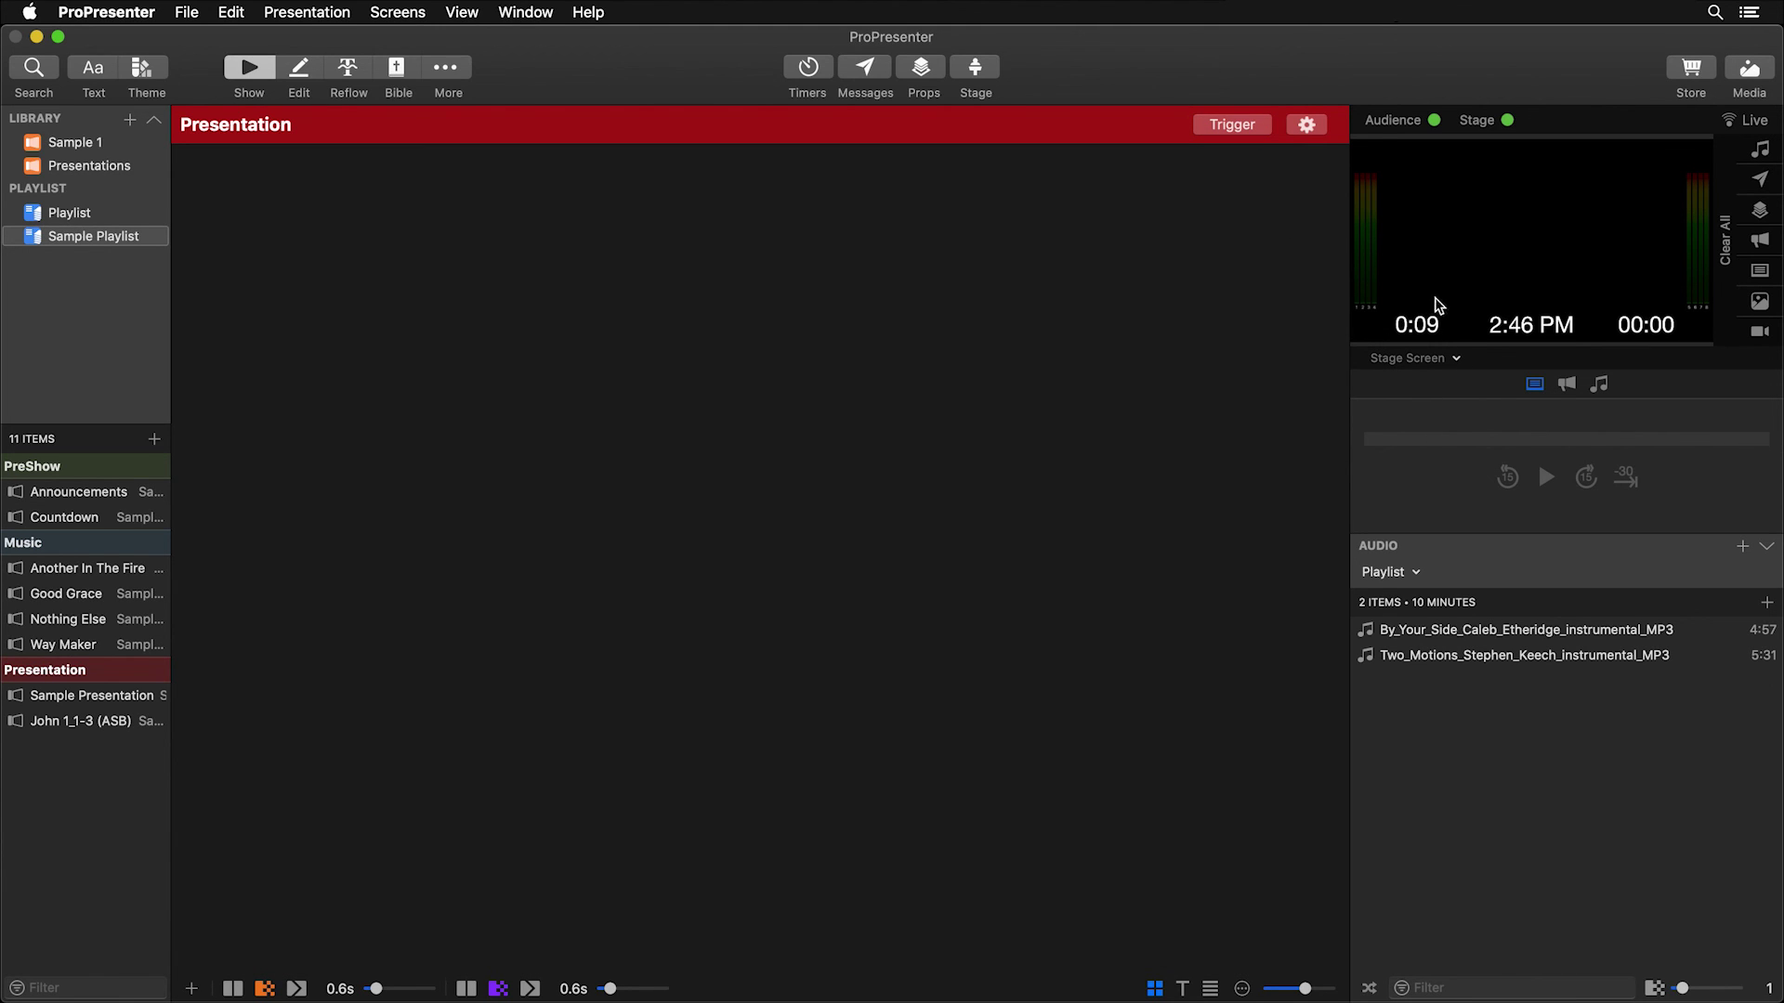